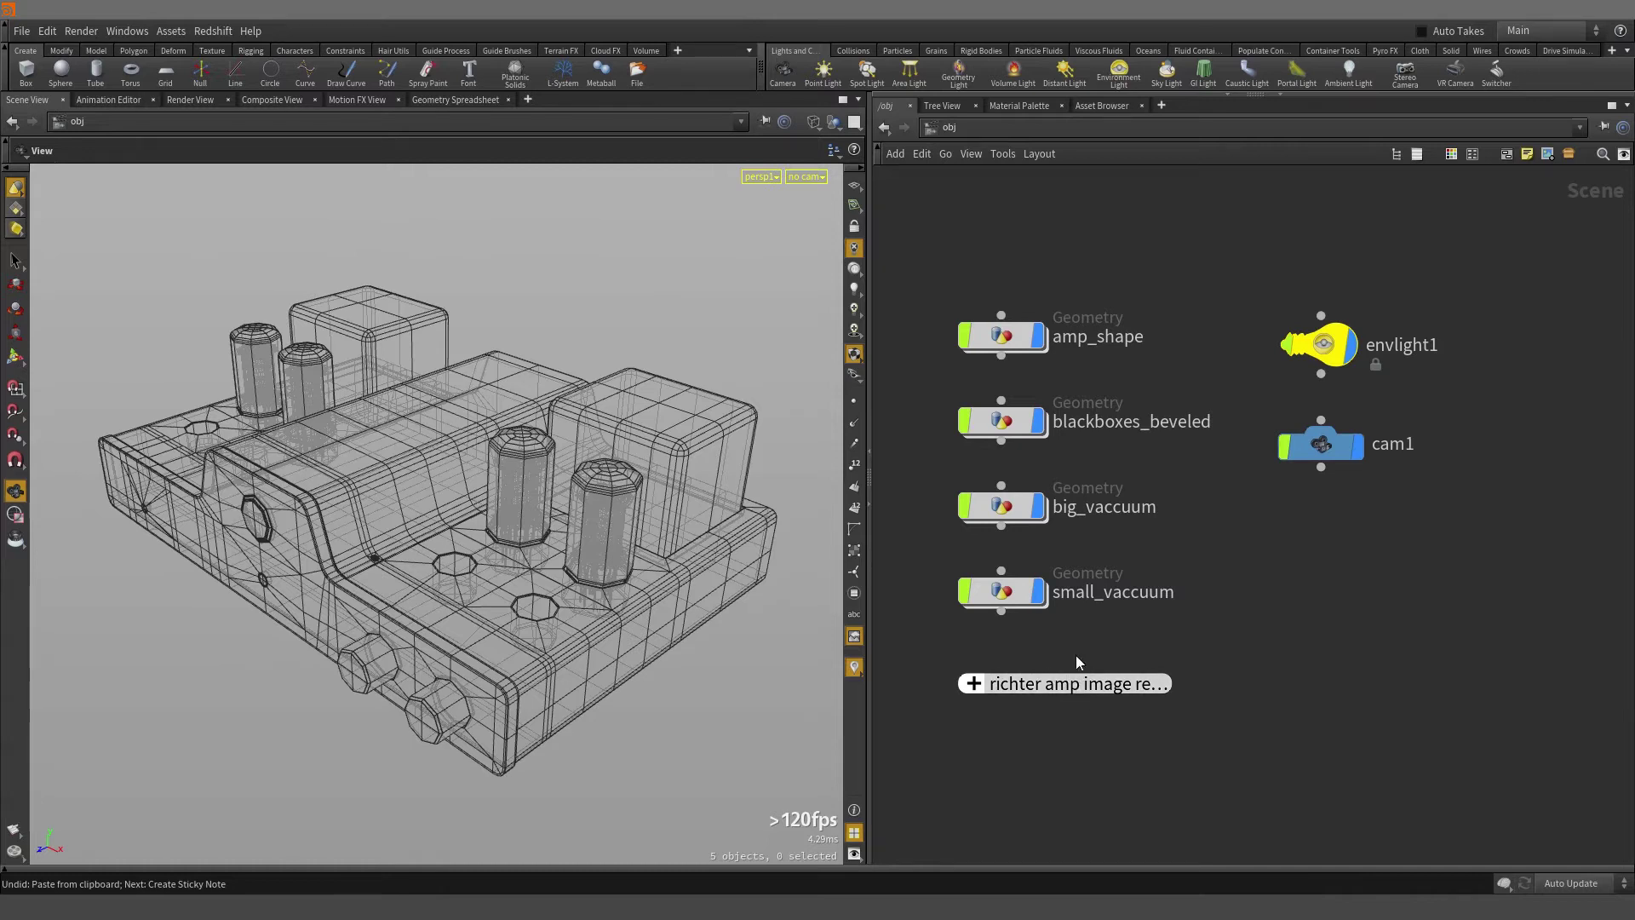
- Add a sticky note to the network, place it clear of the nodes and enlarge it into a tall panel
left_click(895, 154)
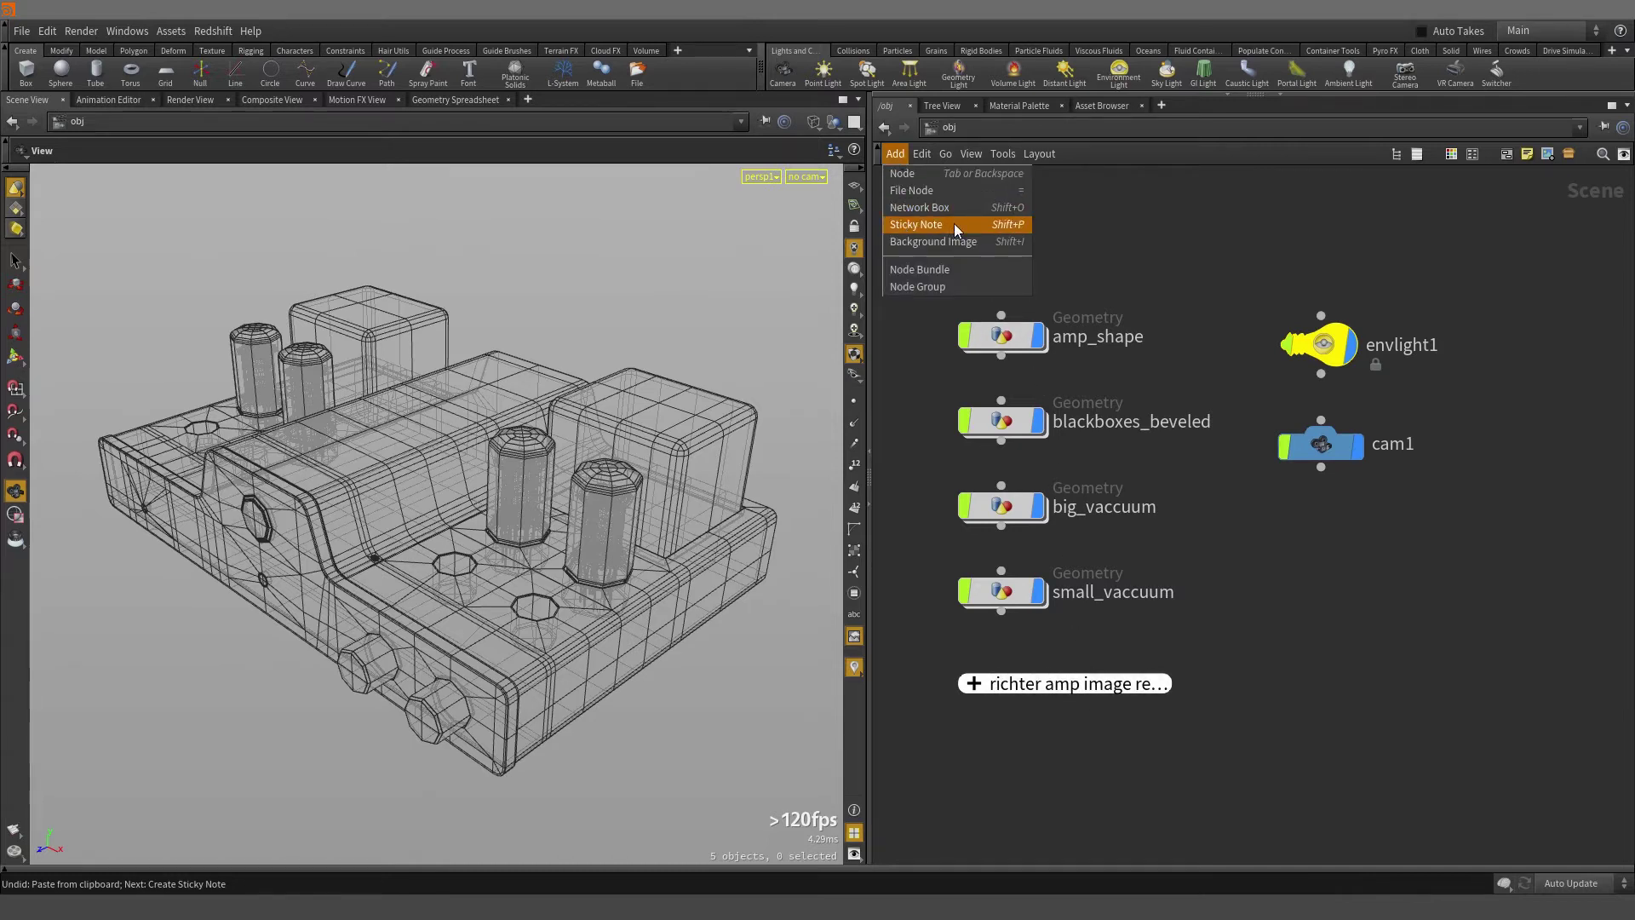
left_click(1184, 235)
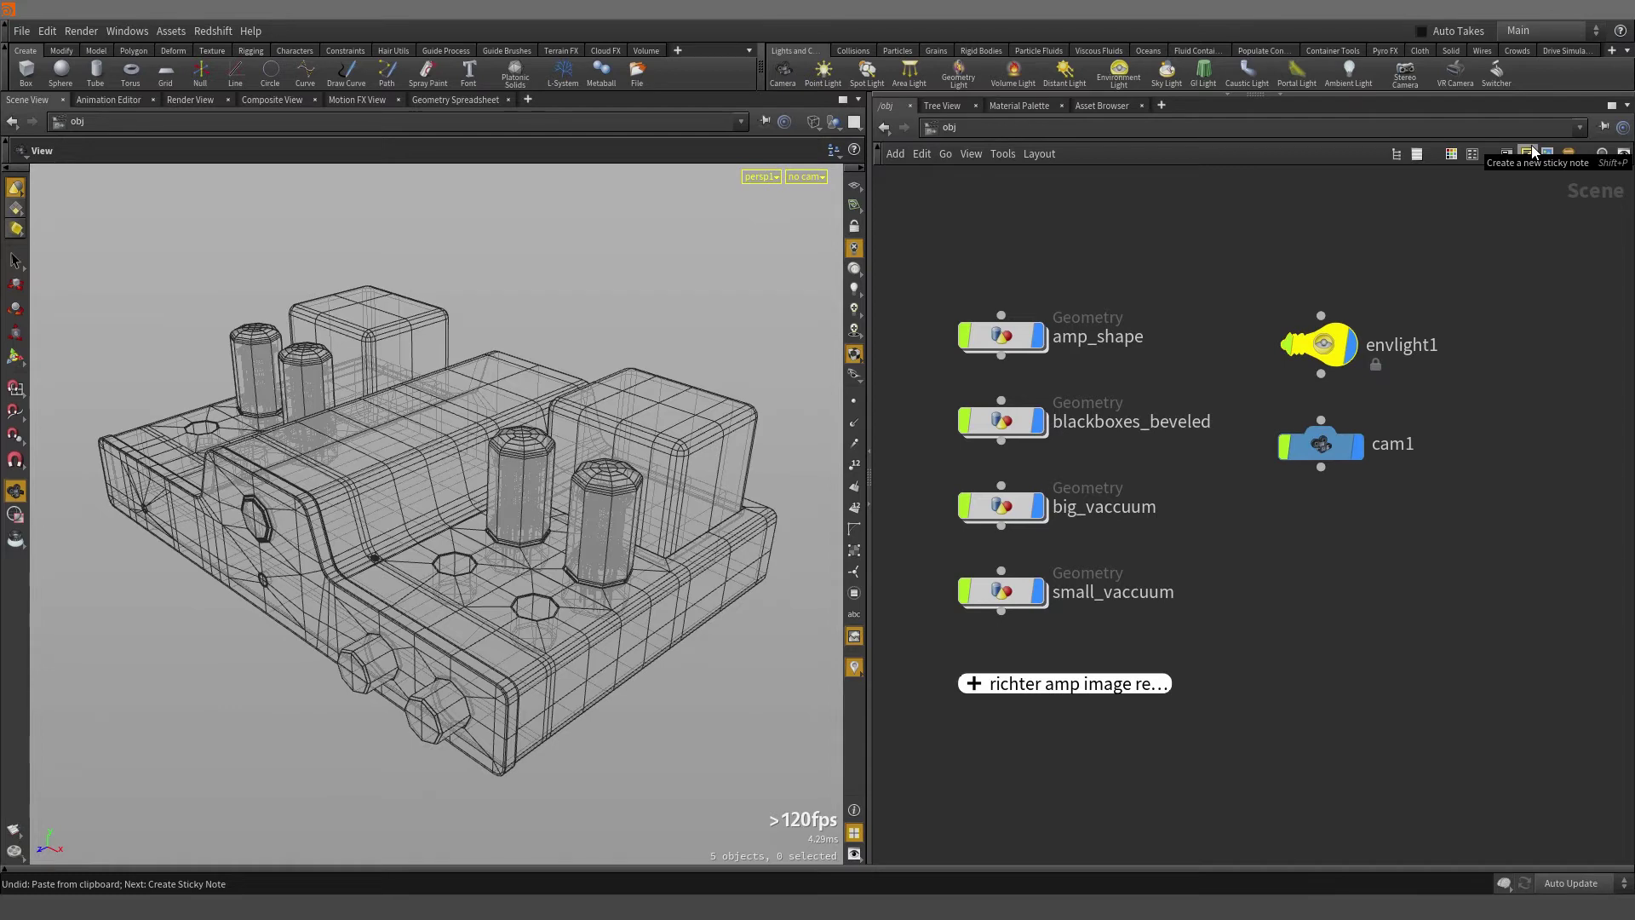
key("shift+p")
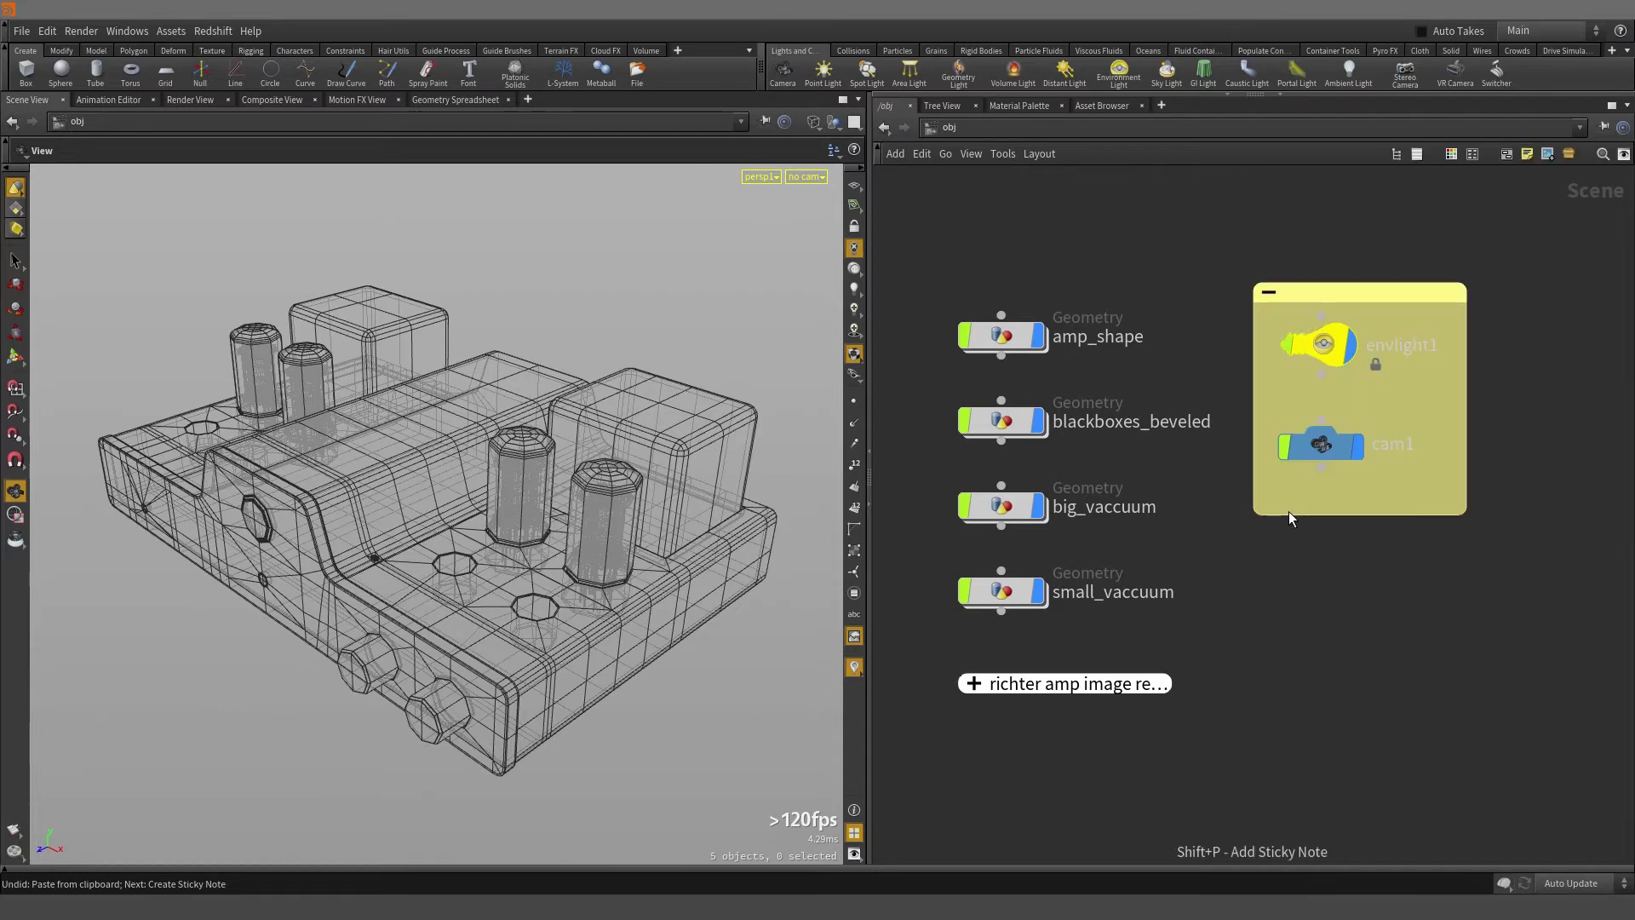
scroll(1387, 569, "down", 3)
middle_click_drag(1467, 616, 1304, 601)
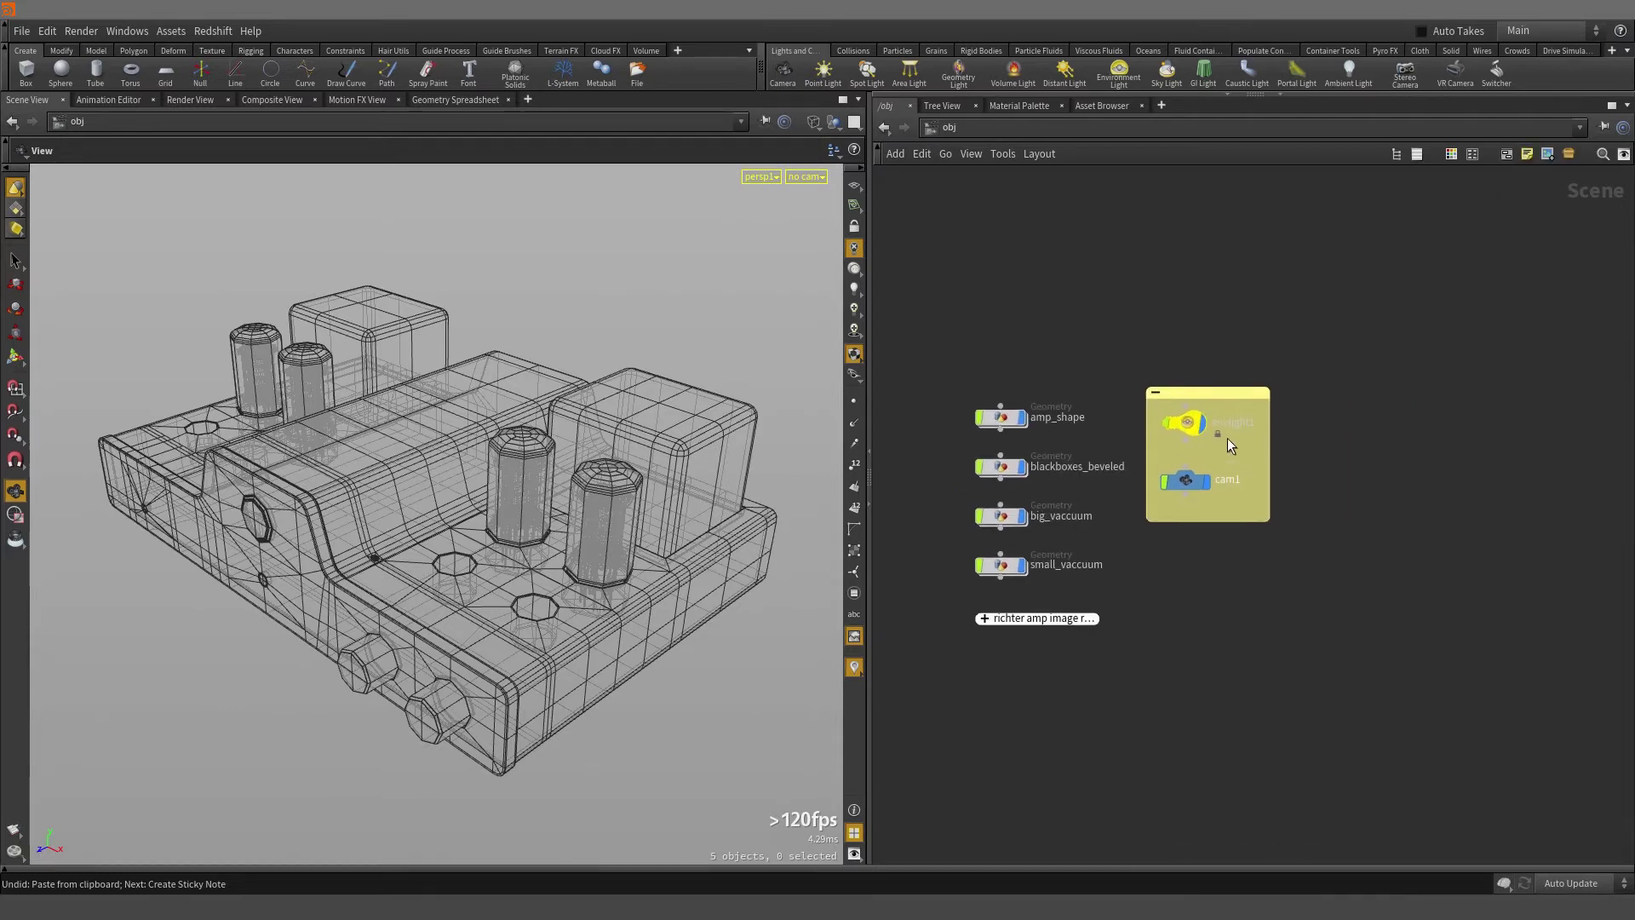
left_click_drag(1233, 390, 1368, 322)
left_click_drag(1405, 452, 1572, 777)
- Paste the copied keyboard shortcut list into the sticky note and shorten the note to fit its text
left_click(1346, 358)
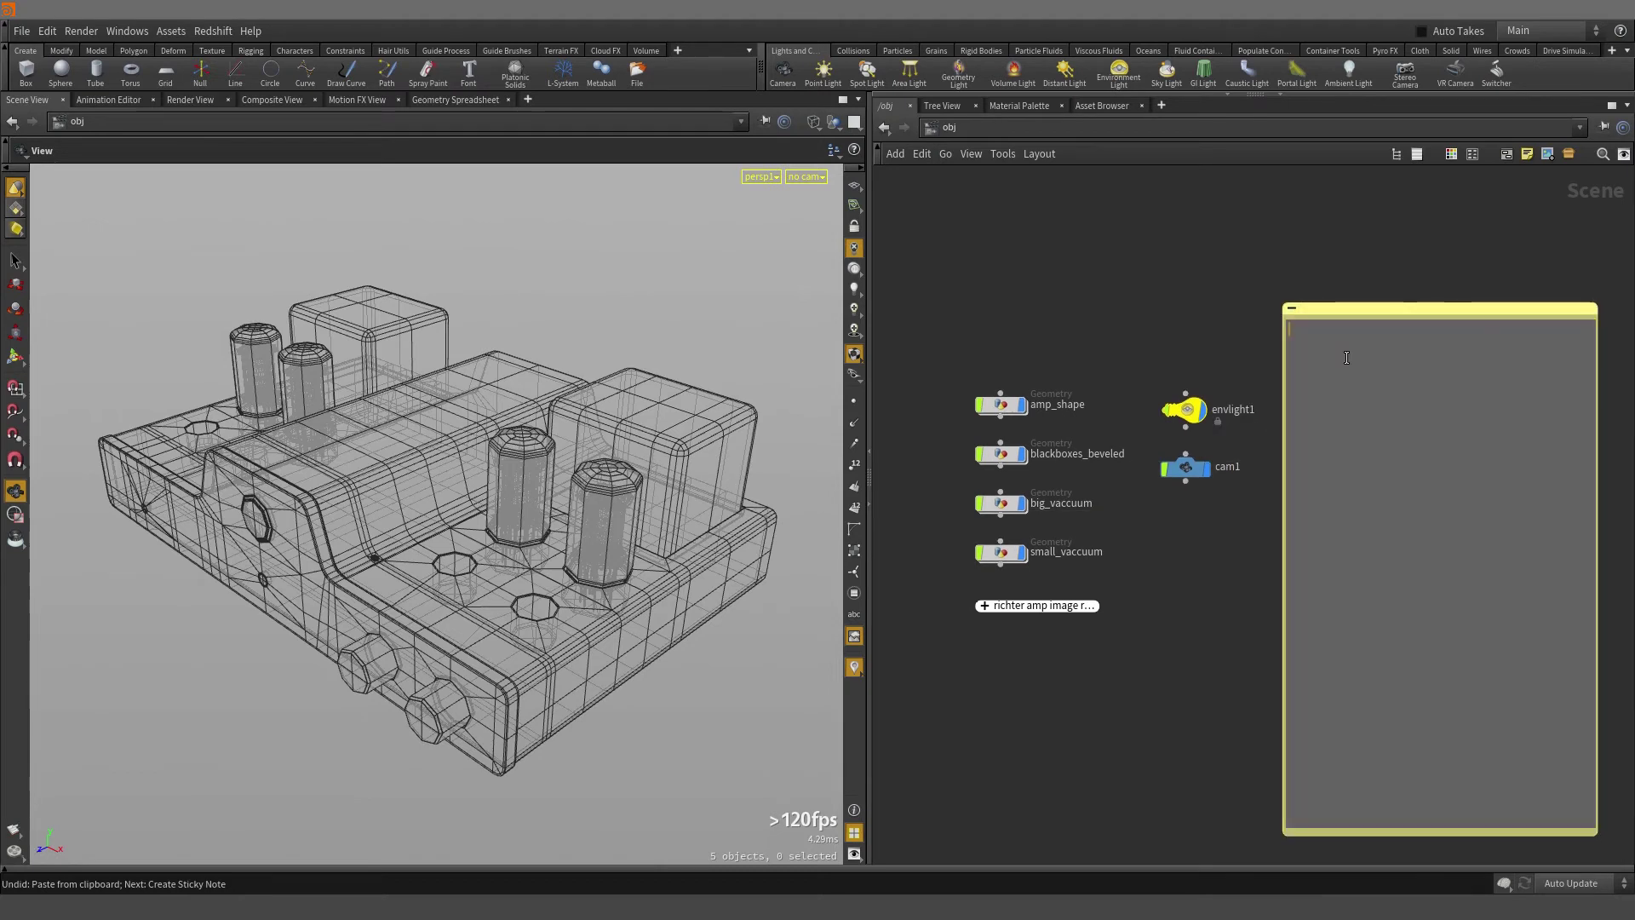
type("Add Sticky  Shift P Add BG Image  Shift I Add Netbox  Shift O  Edit BG Image  Ctrl I Minimize Selected  Shift J Maximize Selected  Shift K  Reorder Inputs  Shift R  Snap To Visible Nodes  Shift X Resize Netbox to Contents  Shift M  Select Above  Page UP Select Below  Page Down Select Left  Shift Page UP Select Right  Shift Page Down  Show Color Palette  C Show Shape Palette  S Show Navigator  O Show Performance Monitor Visualization  Layout All  L Layout and Align  Alt-A, Shift+A,  A Layout Selected  Shift L  Set Bypass  Q/B Set Primary (display )  R Set Secondary ( template )  E Set Primary Alternate ( render )  T Set Secondary Alternate ( selectable template )  W  Switch Wiring Style  Shift+S")
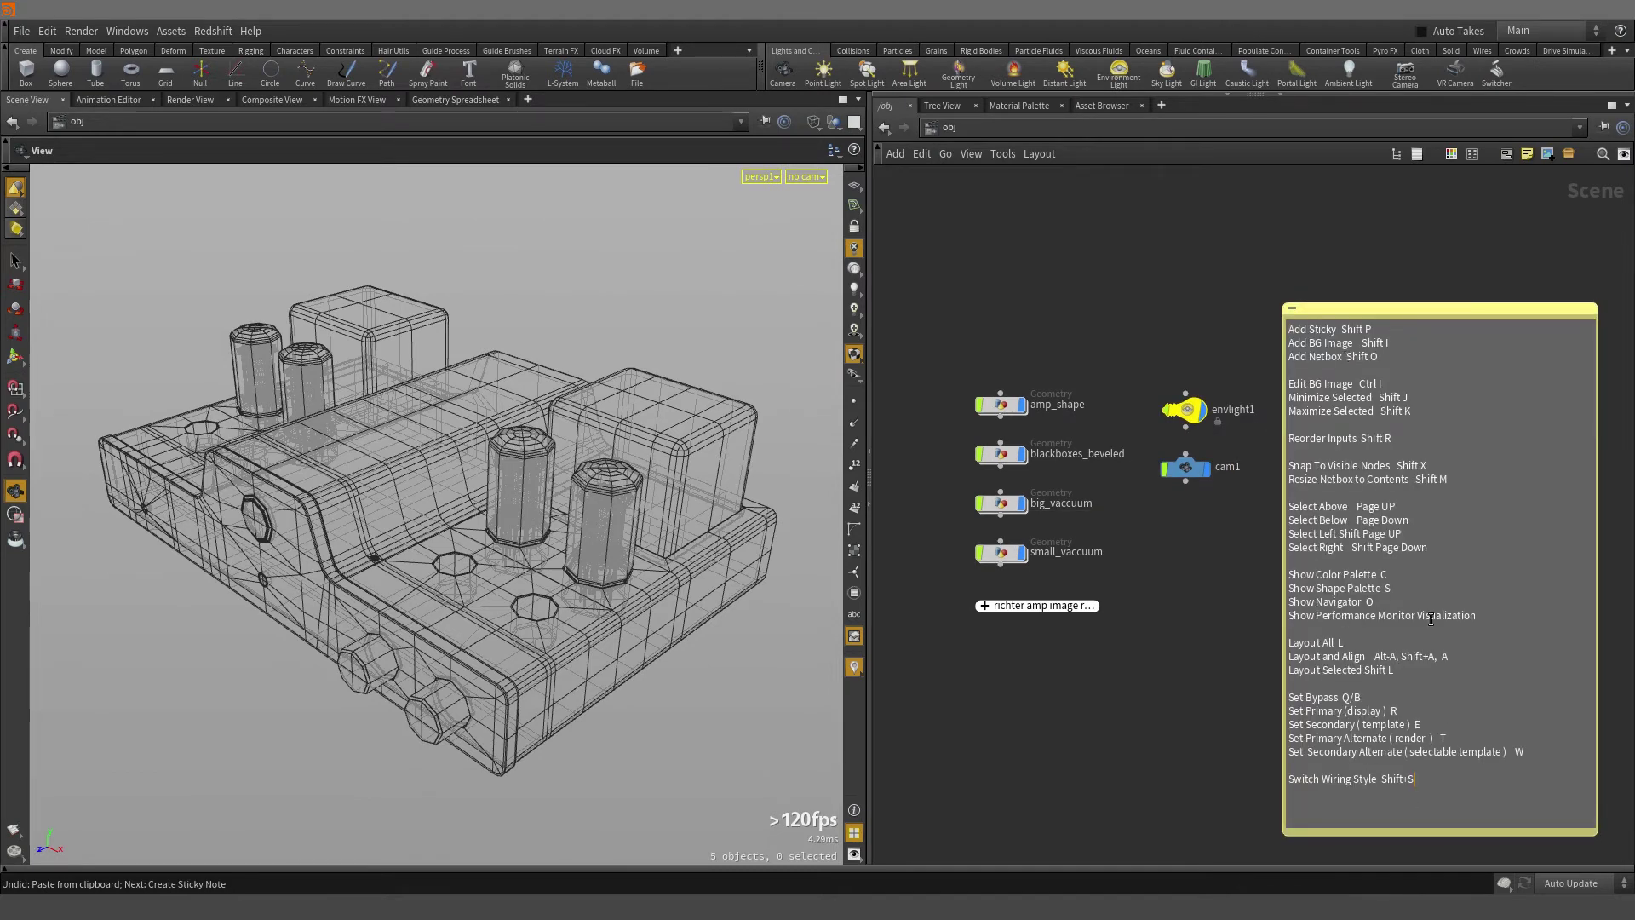
left_click_drag(1373, 835, 1373, 802)
- Color the shortcut note magenta with a swatch from the color palette, and hide the palette
key("c")
left_click_drag(1465, 827, 1386, 731)
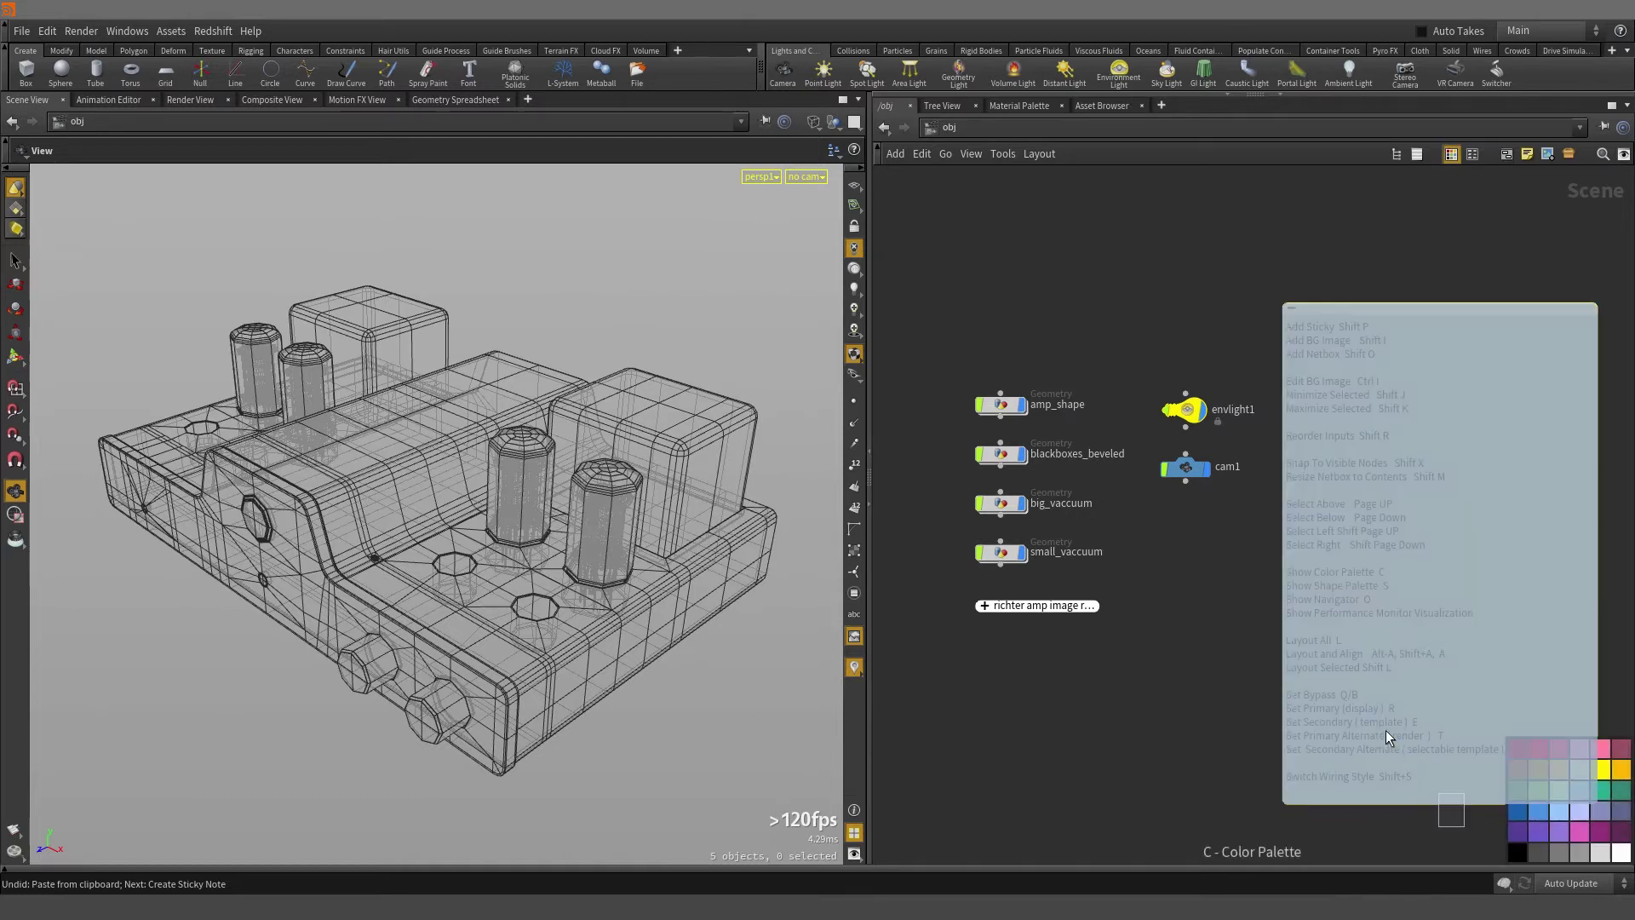
left_click_drag(1572, 830, 1546, 451)
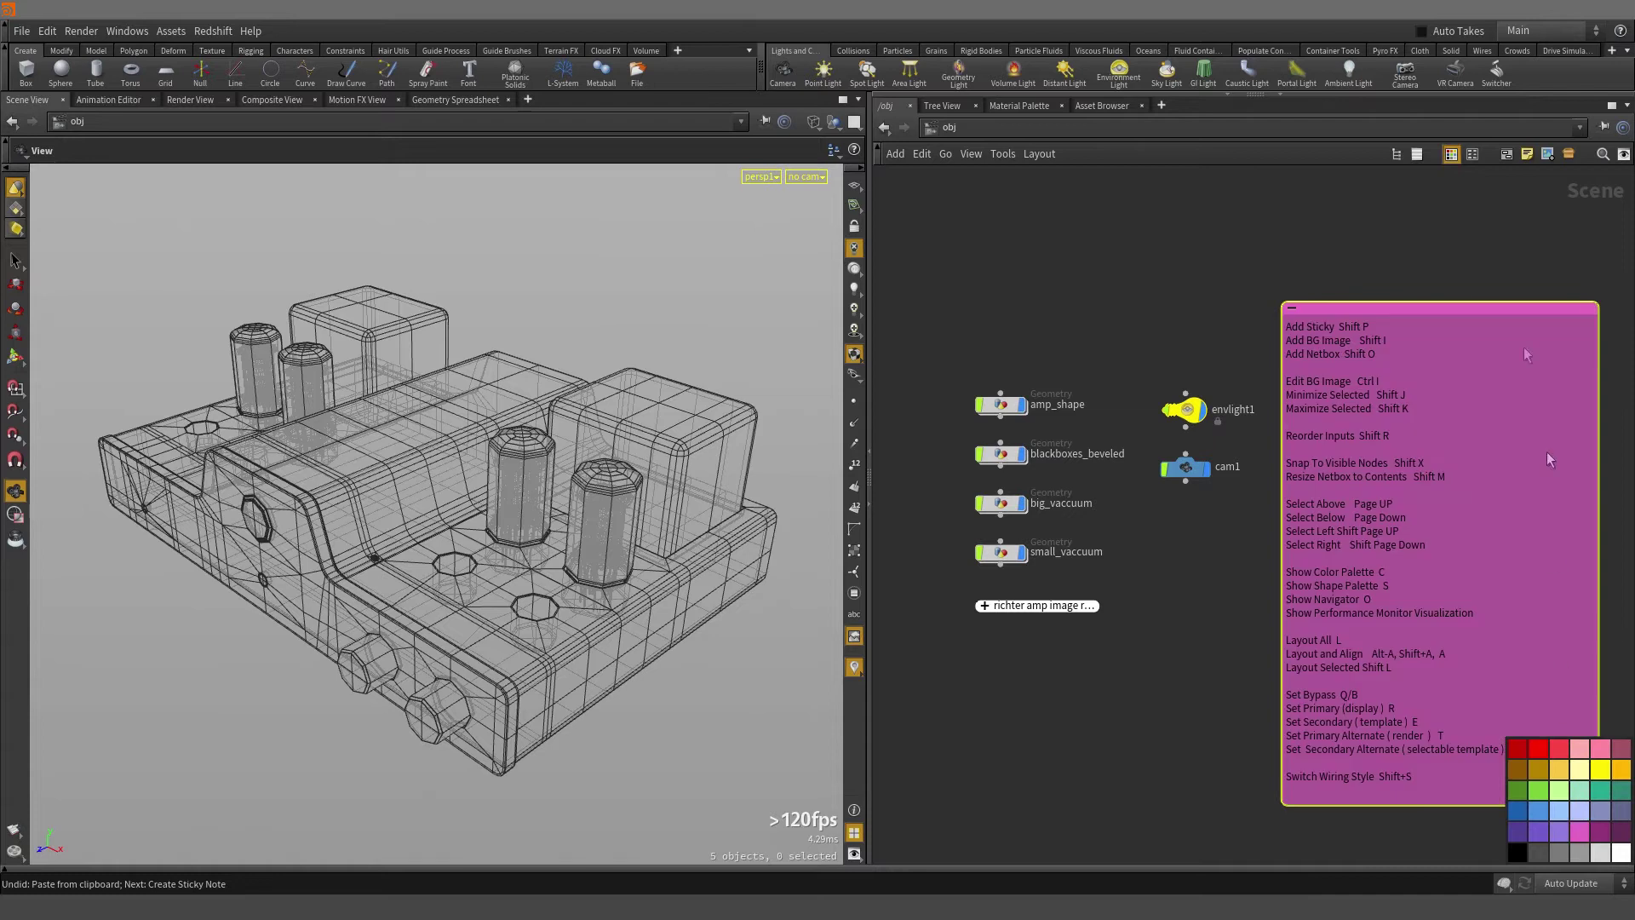
left_click(1453, 156)
- Maximize the richter amp image reference note, and minimize it together with the shortcut note
middle_click_drag(1199, 681, 1156, 666)
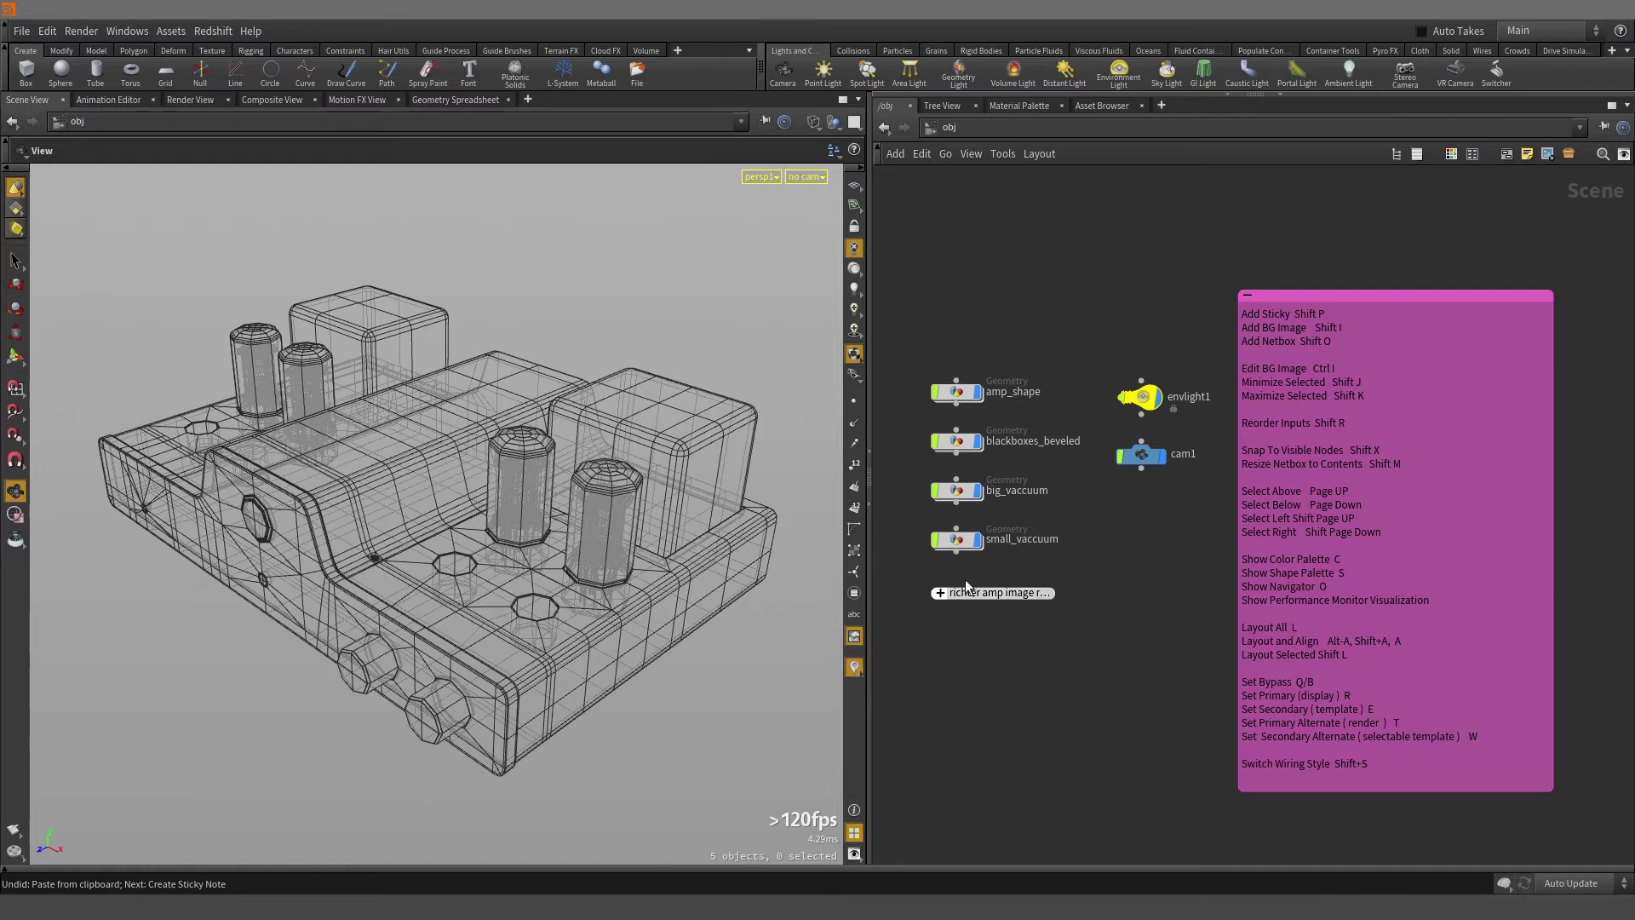
left_click_drag(909, 569, 998, 620)
key("shift+k")
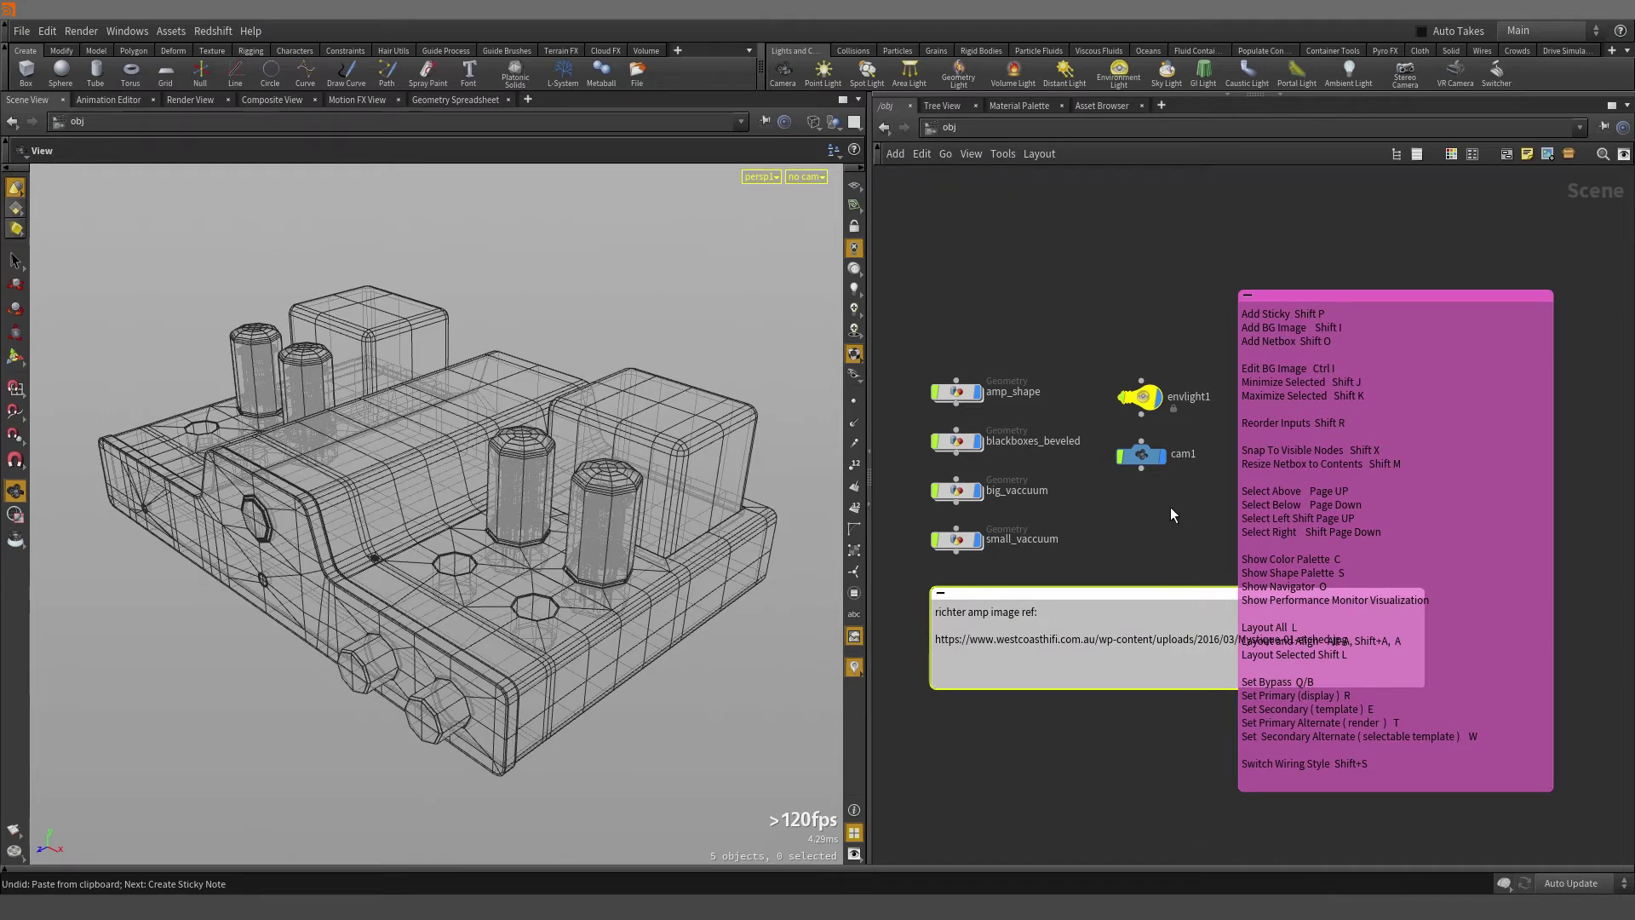
left_click(1316, 658)
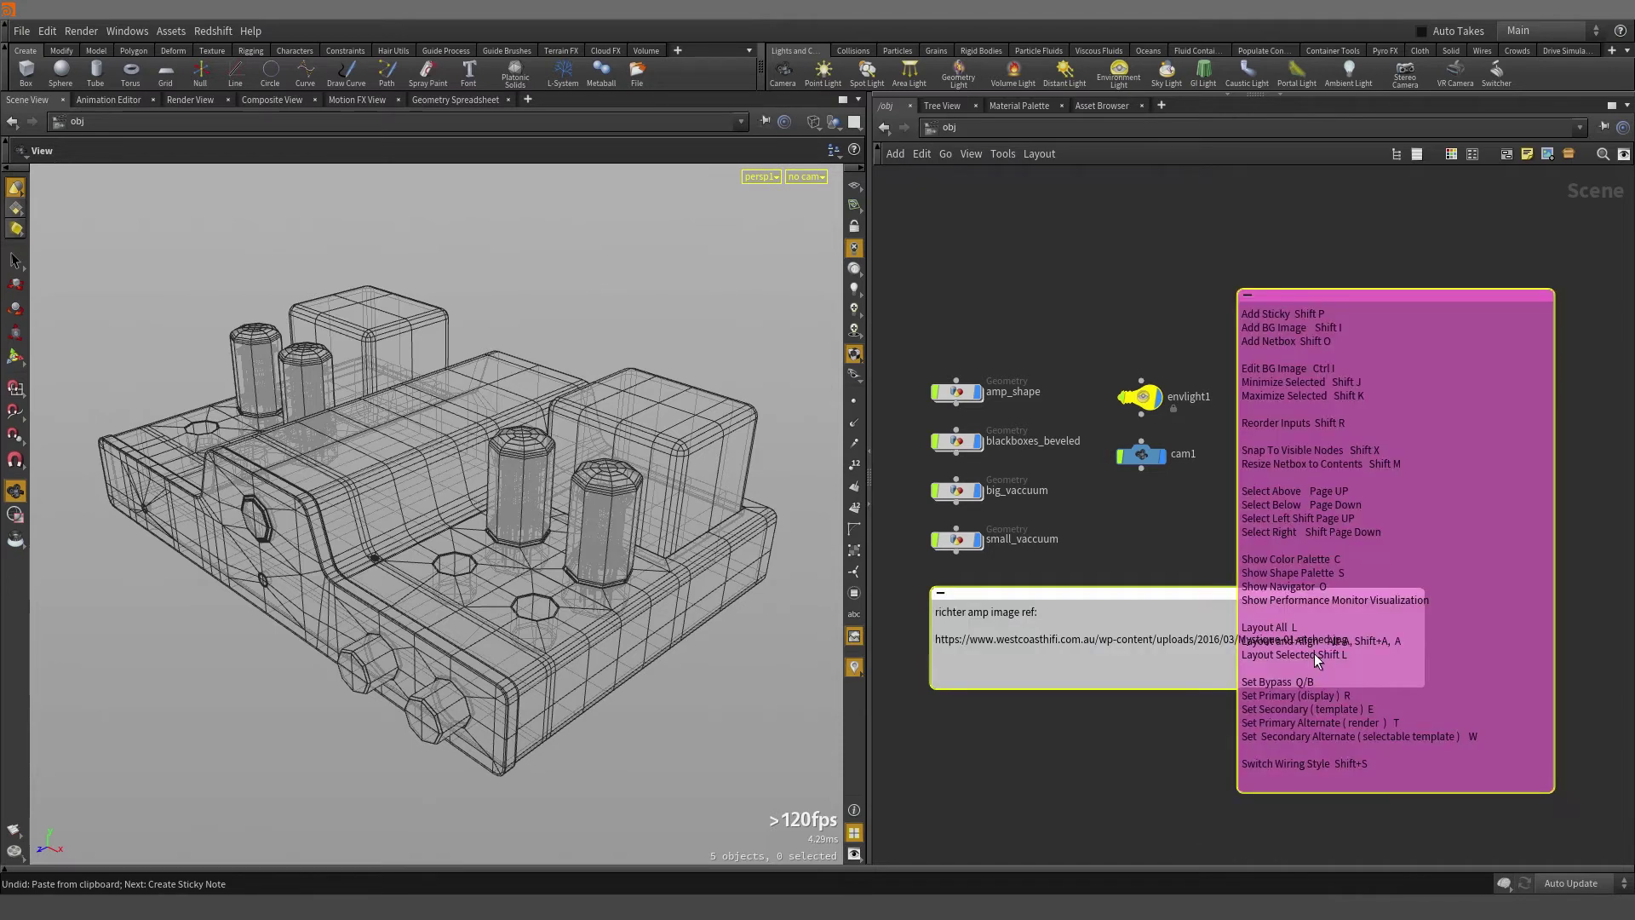
key("shift+j")
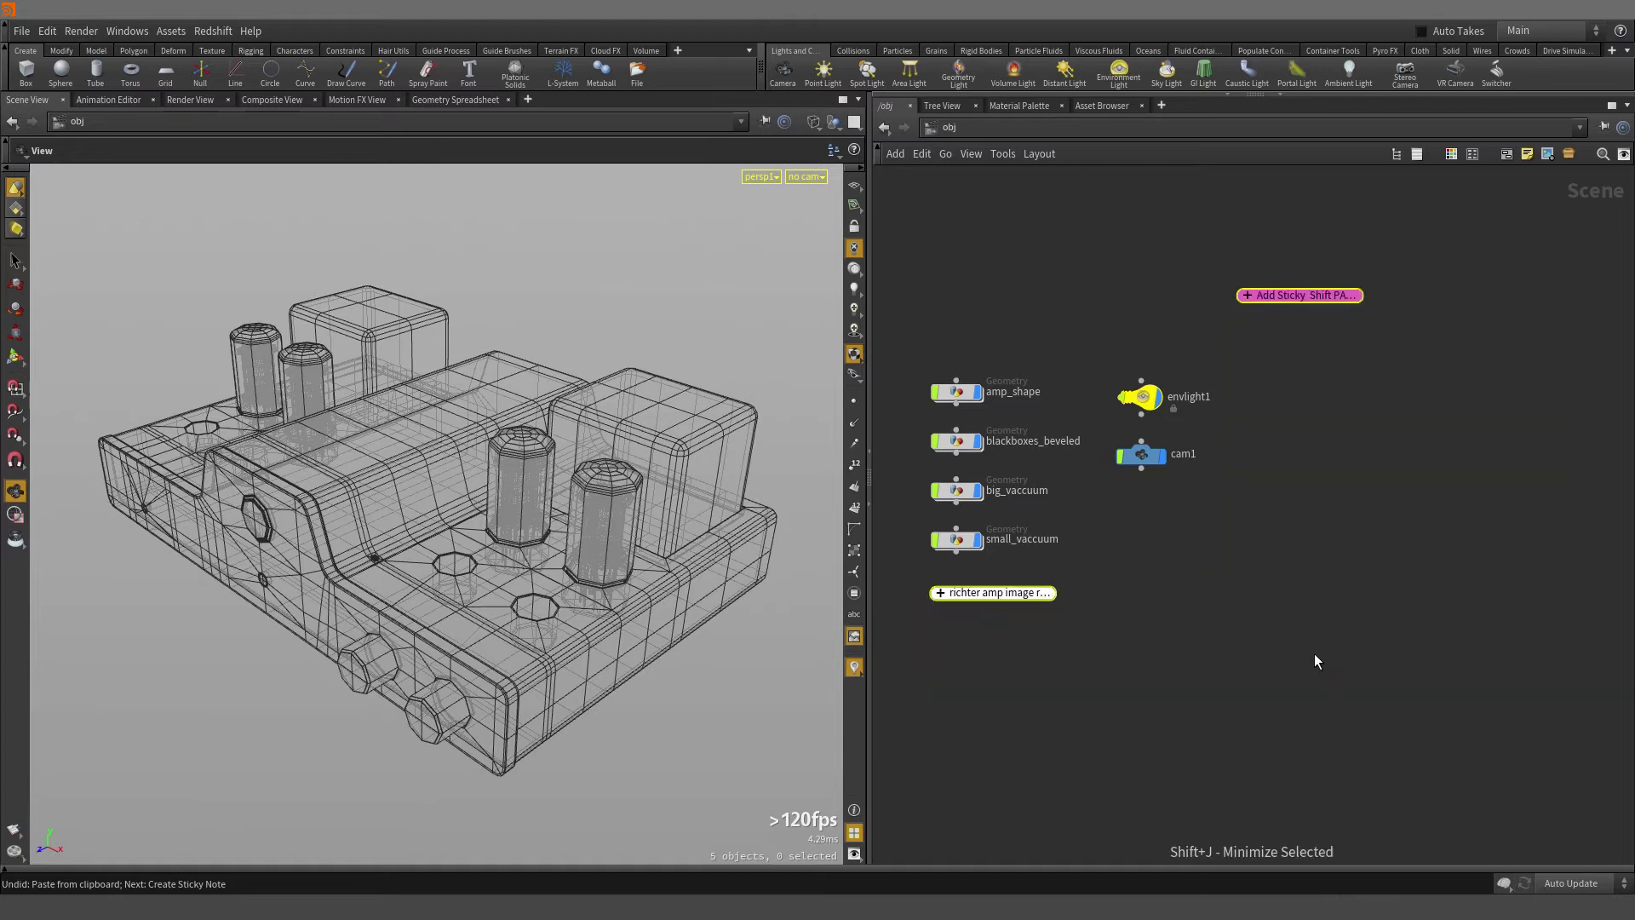
- Stack the two minimized notes beside the light and camera nodes, with the shortcut note below the reference note
left_click(1310, 628)
left_click_drag(1017, 593, 1322, 396)
middle_click_drag(1365, 525, 1246, 549)
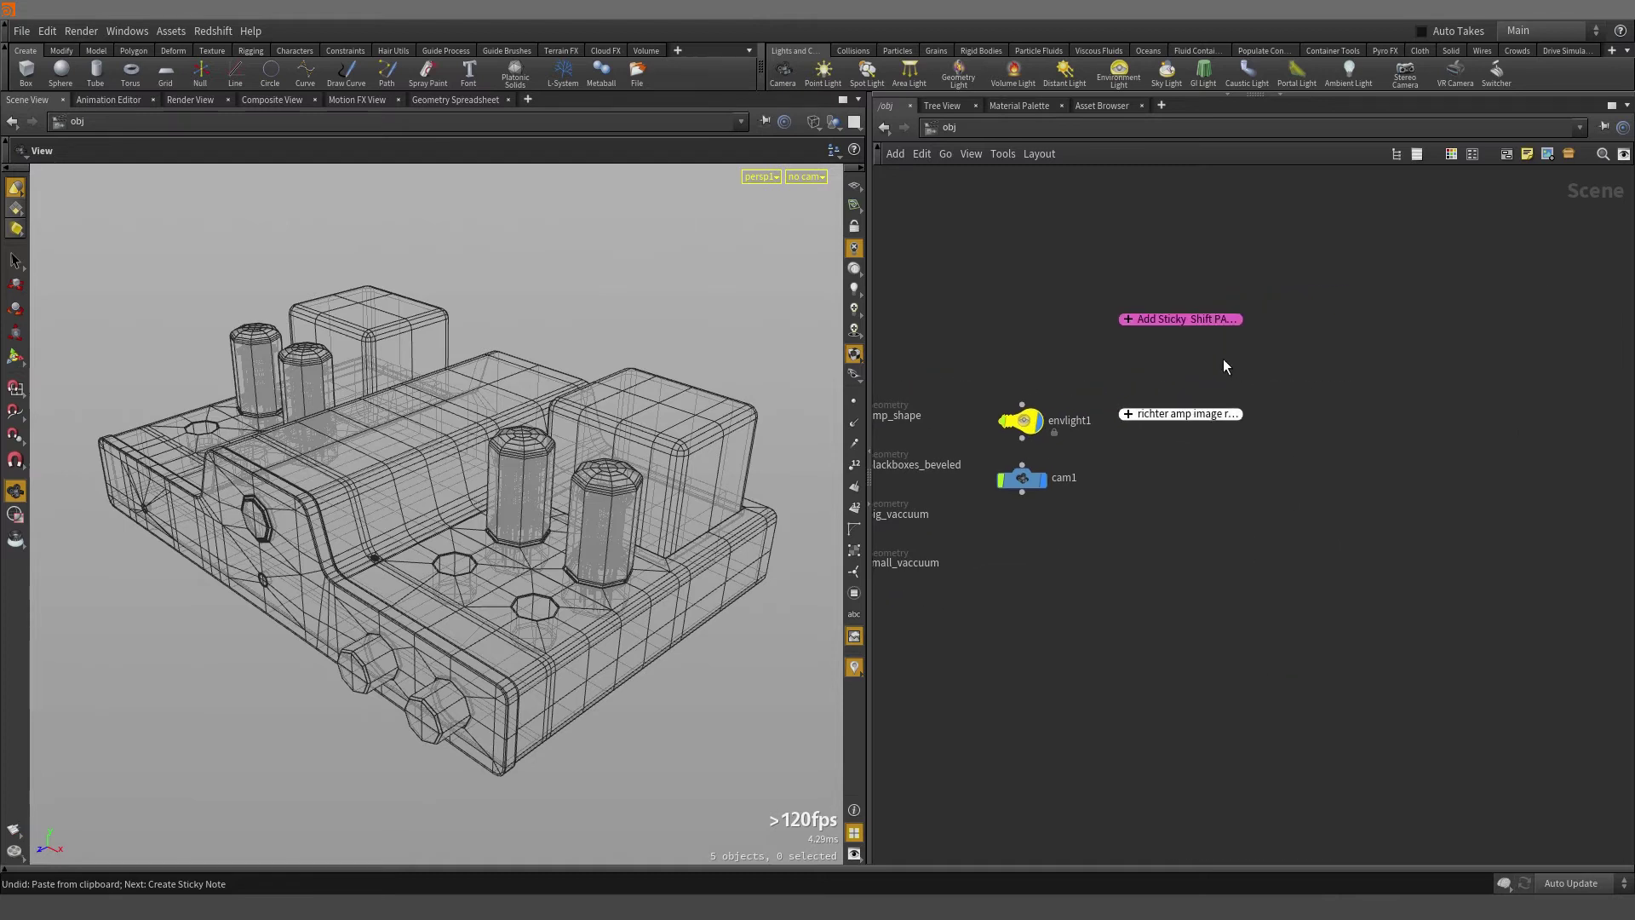
left_click_drag(1189, 318, 1188, 448)
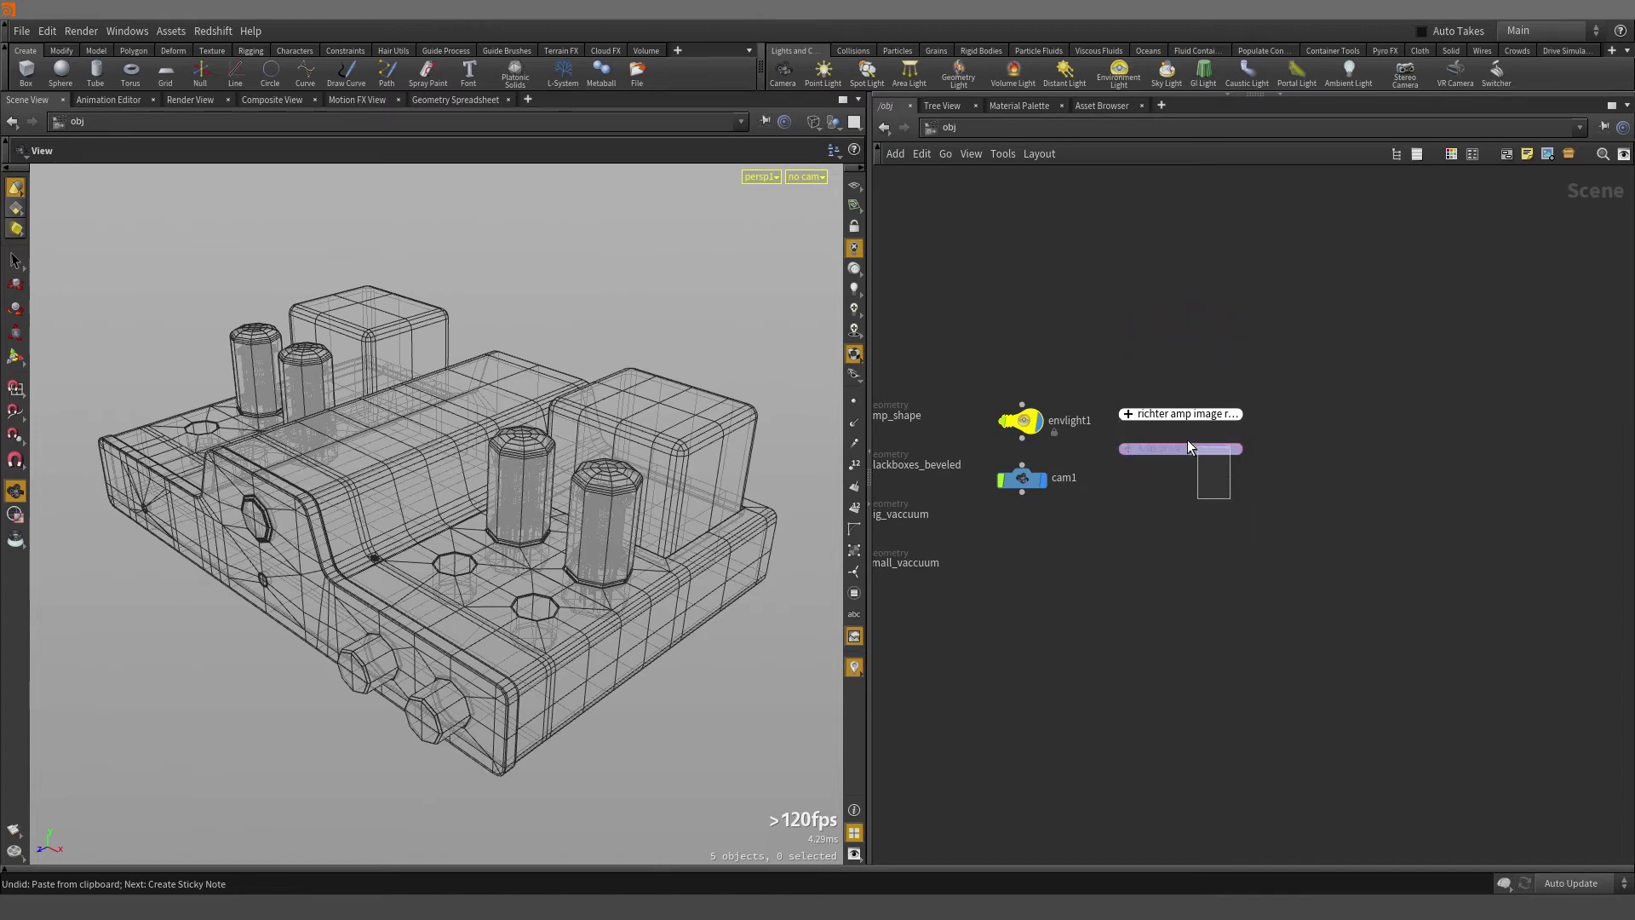
- Delete the minimized shortcut note and undo the deletion
key("Delete")
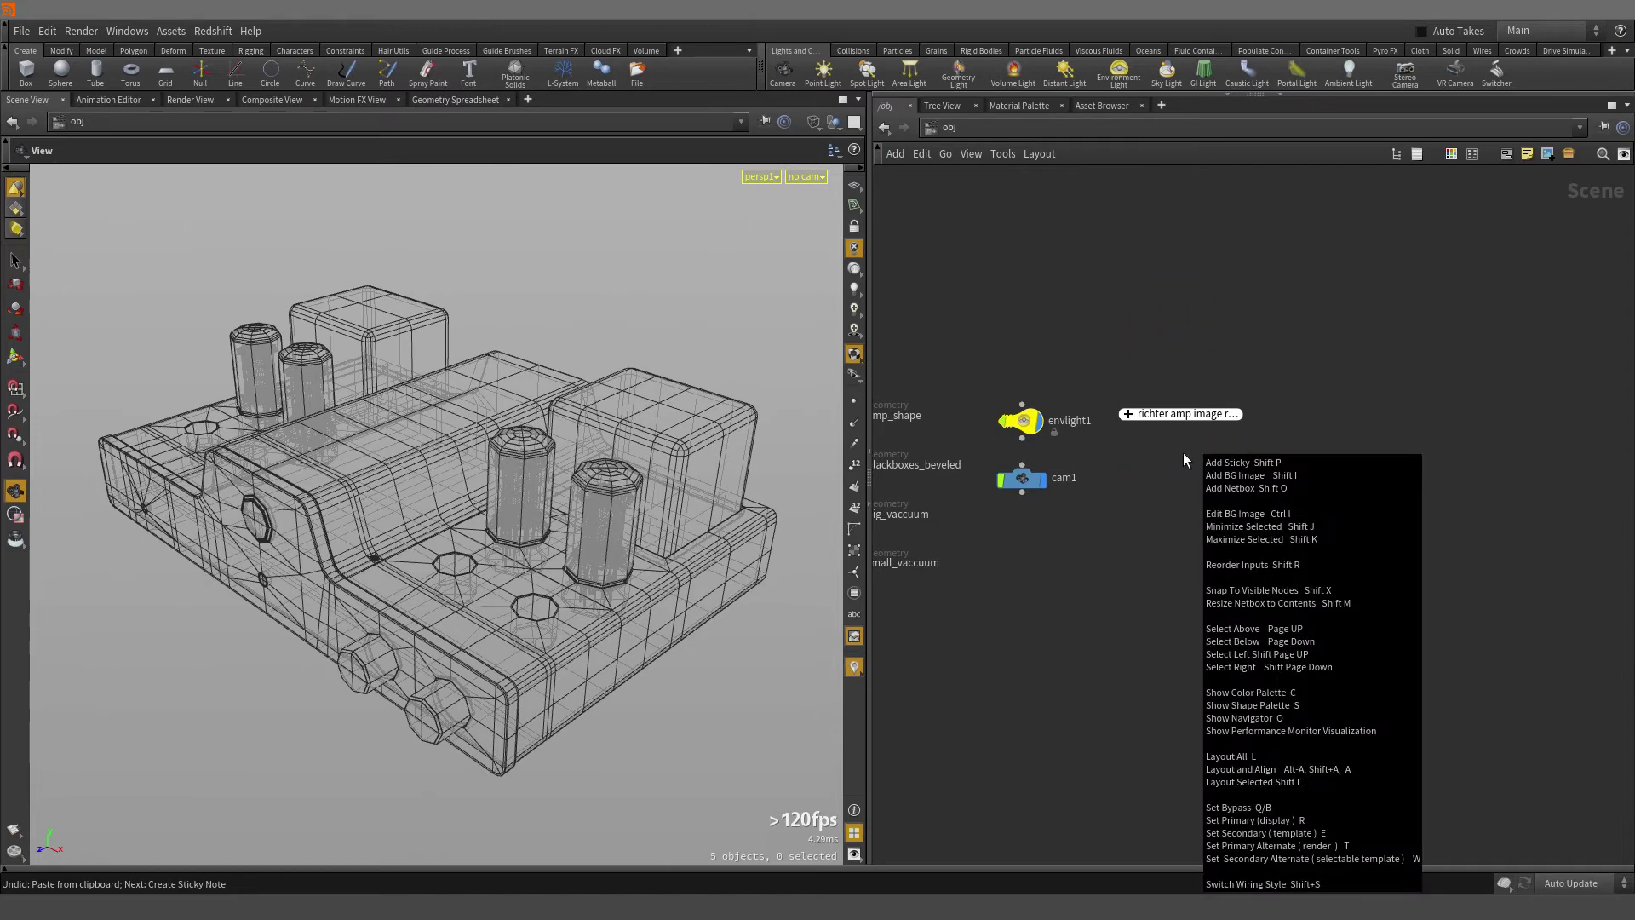
key("ctrl+z")
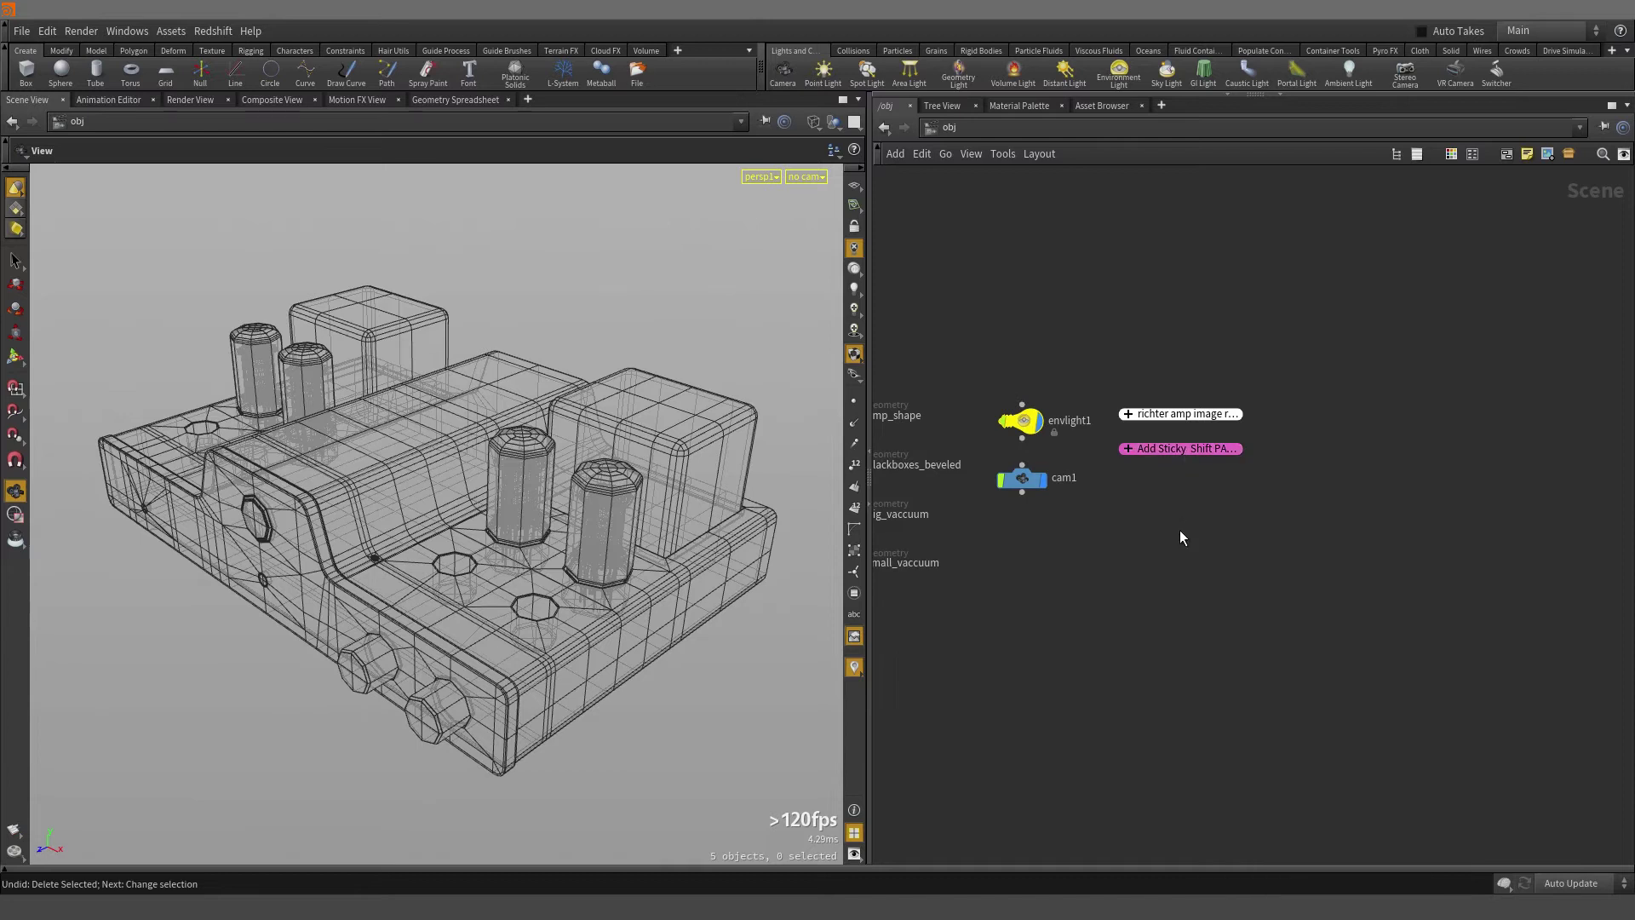
- Maximize the magenta shortcut note so that its full list can be read
left_click(1187, 448)
key("shift+k")
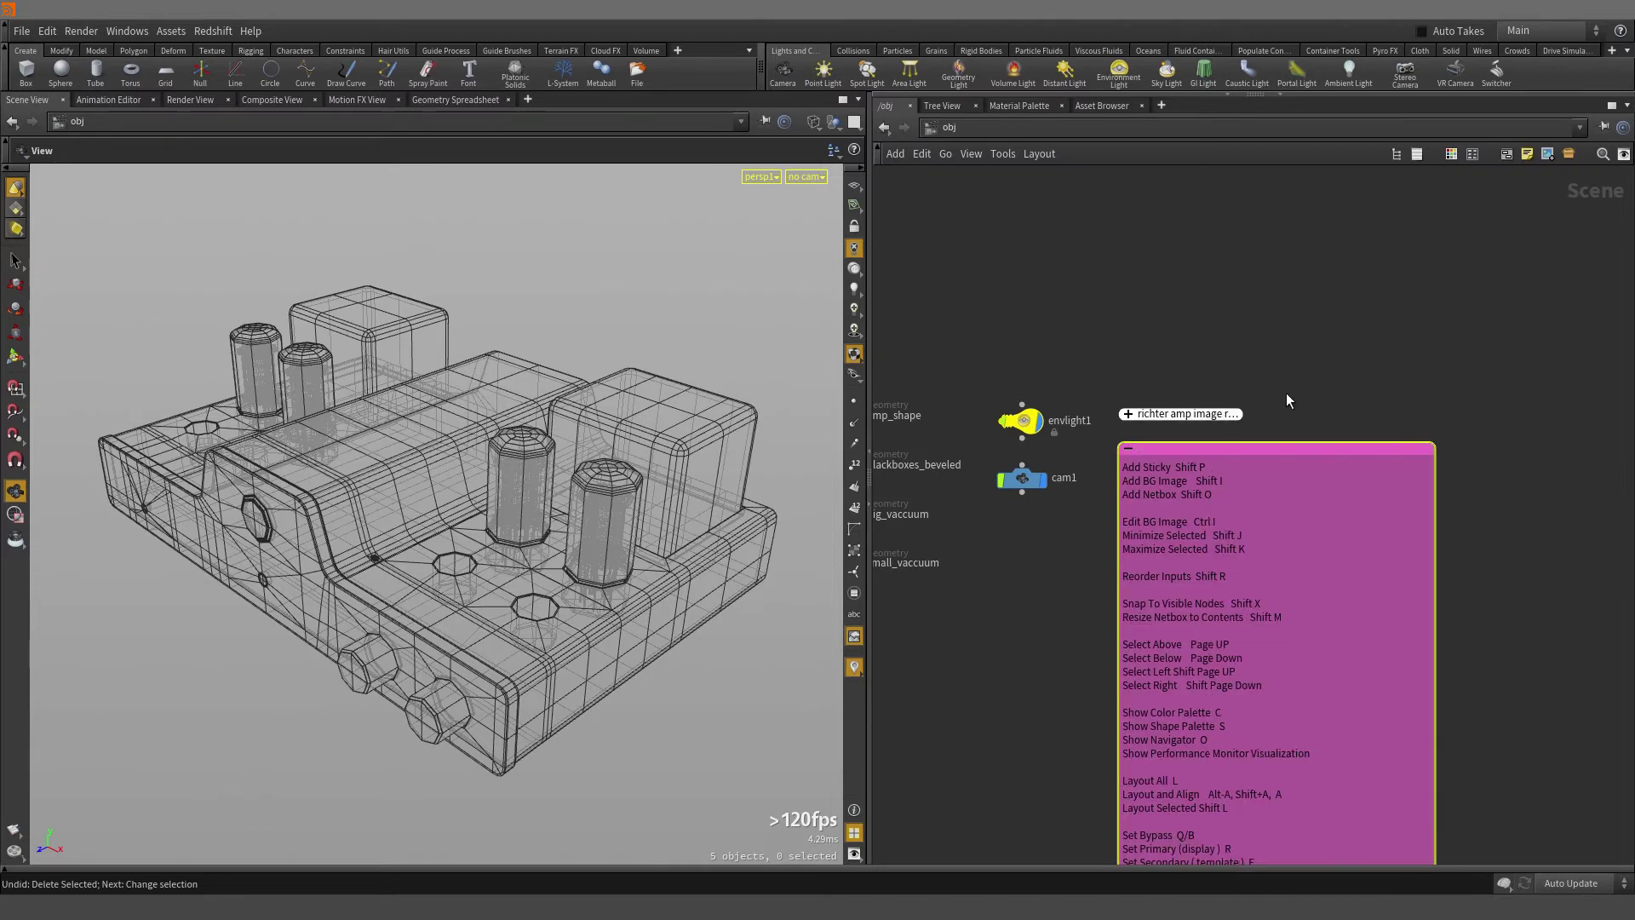
middle_click_drag(1286, 392, 1344, 286)
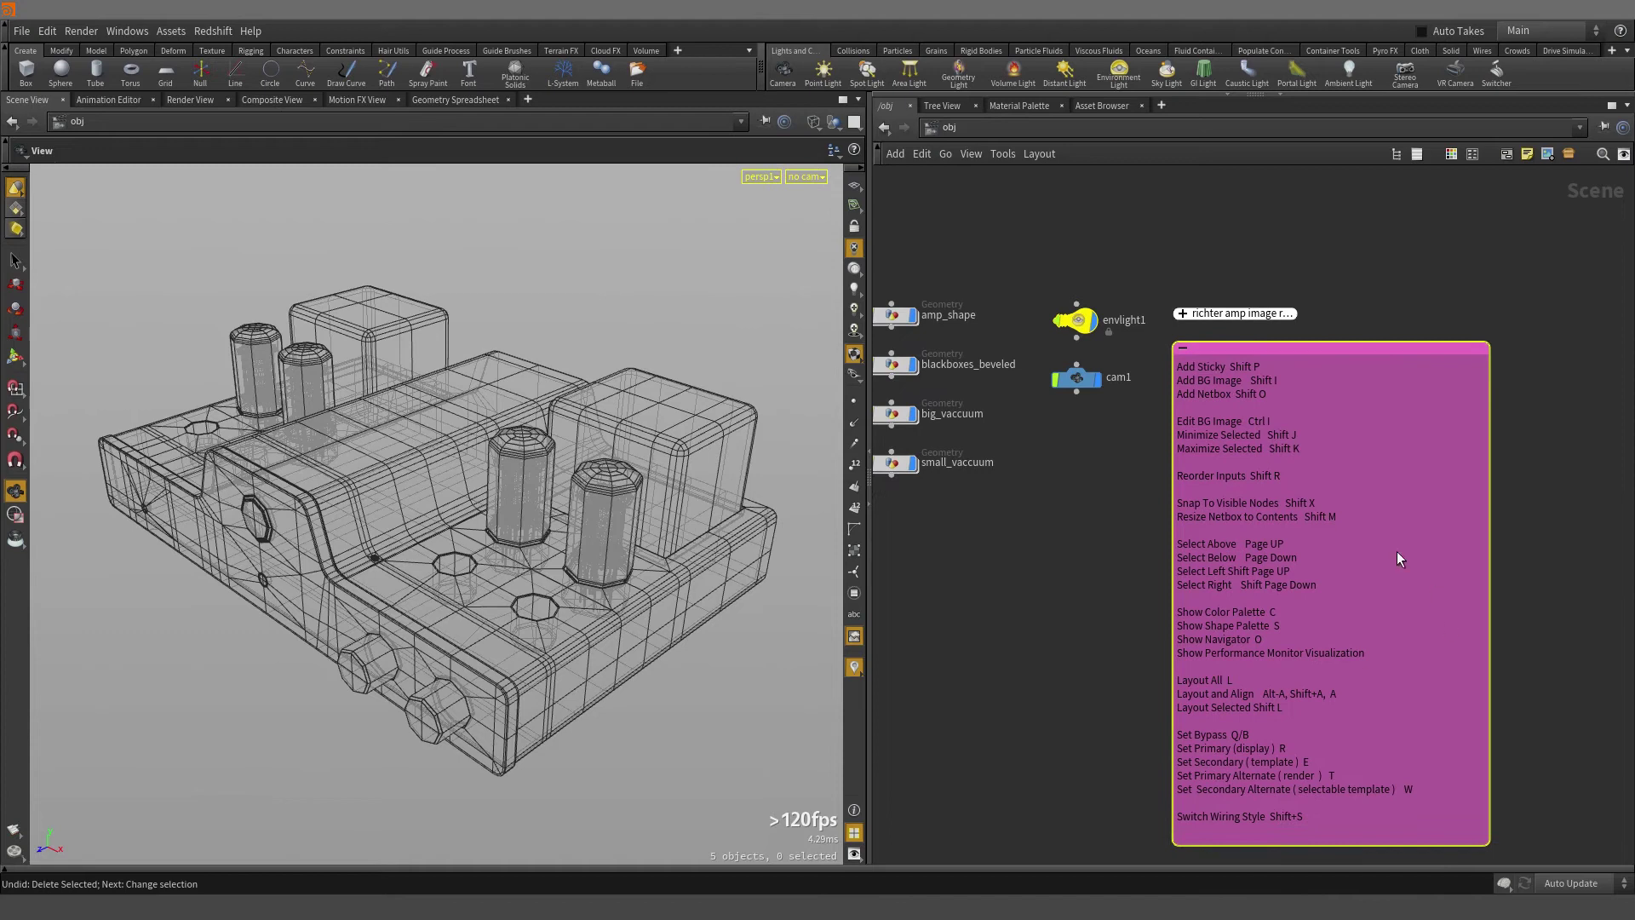
- Hide the shortcut note's background and change its text color to white
right_click(1387, 404)
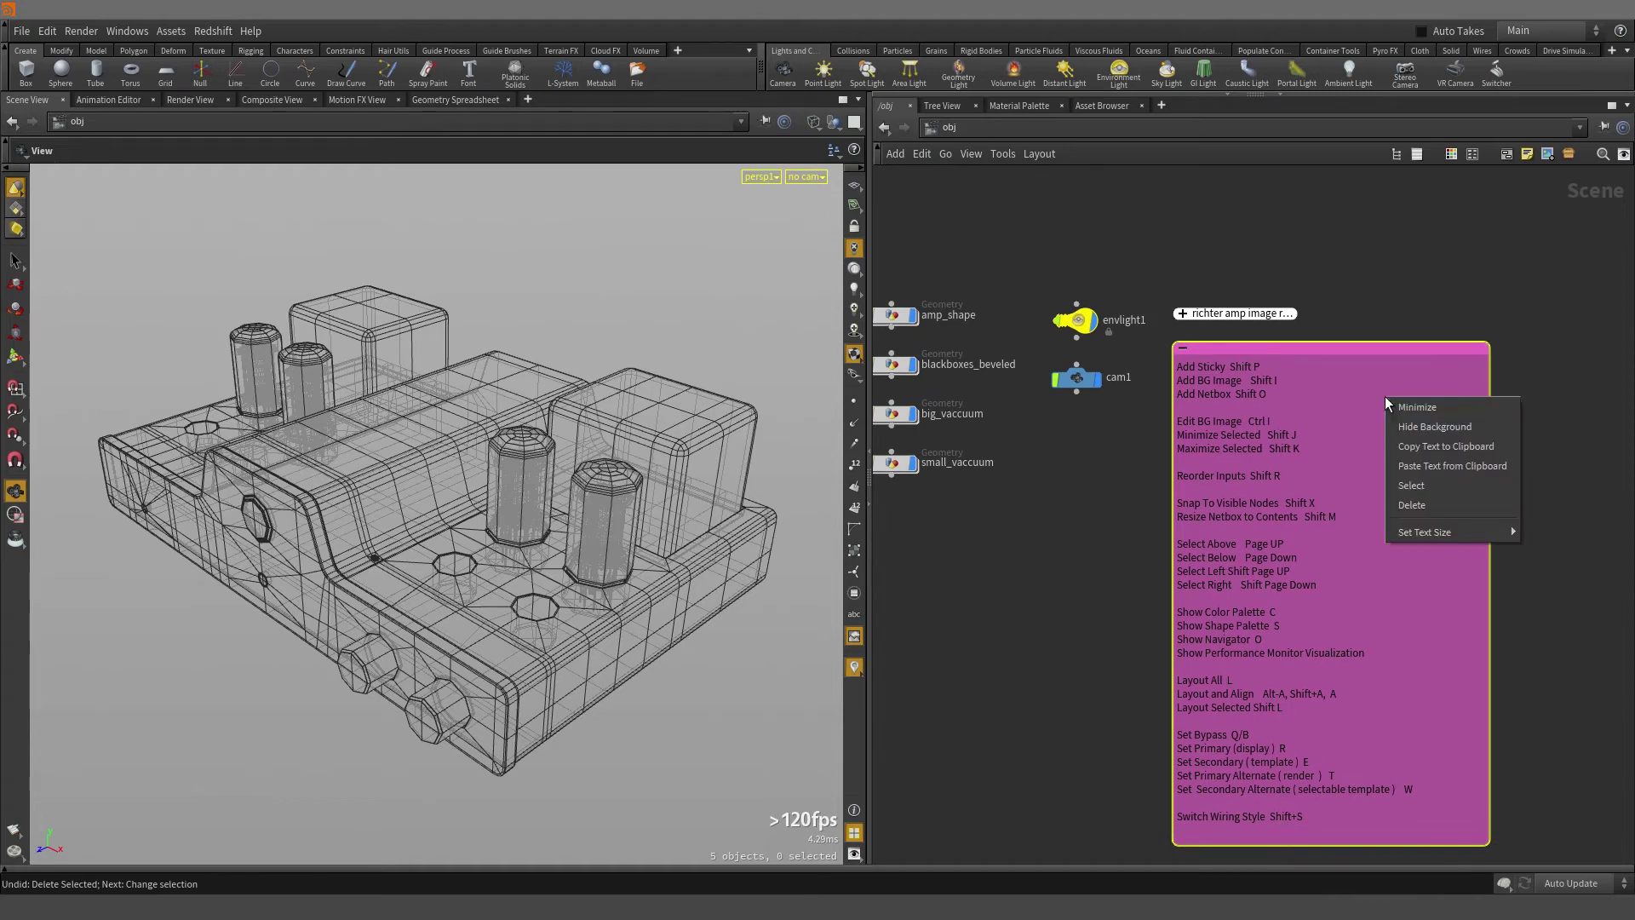
left_click(1461, 427)
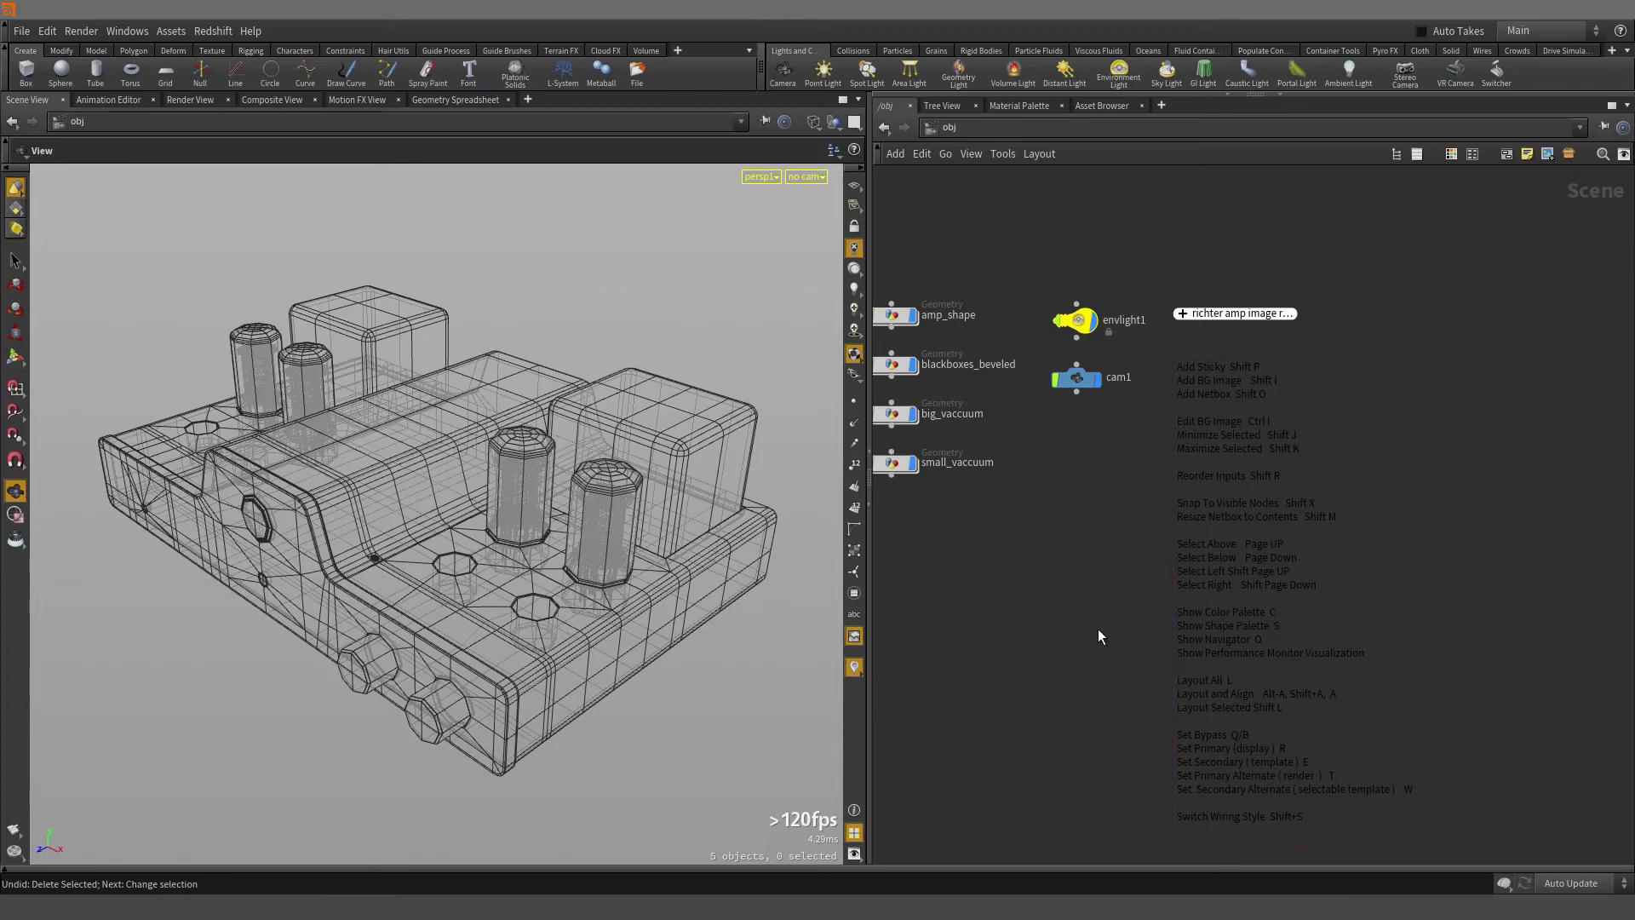
key("c")
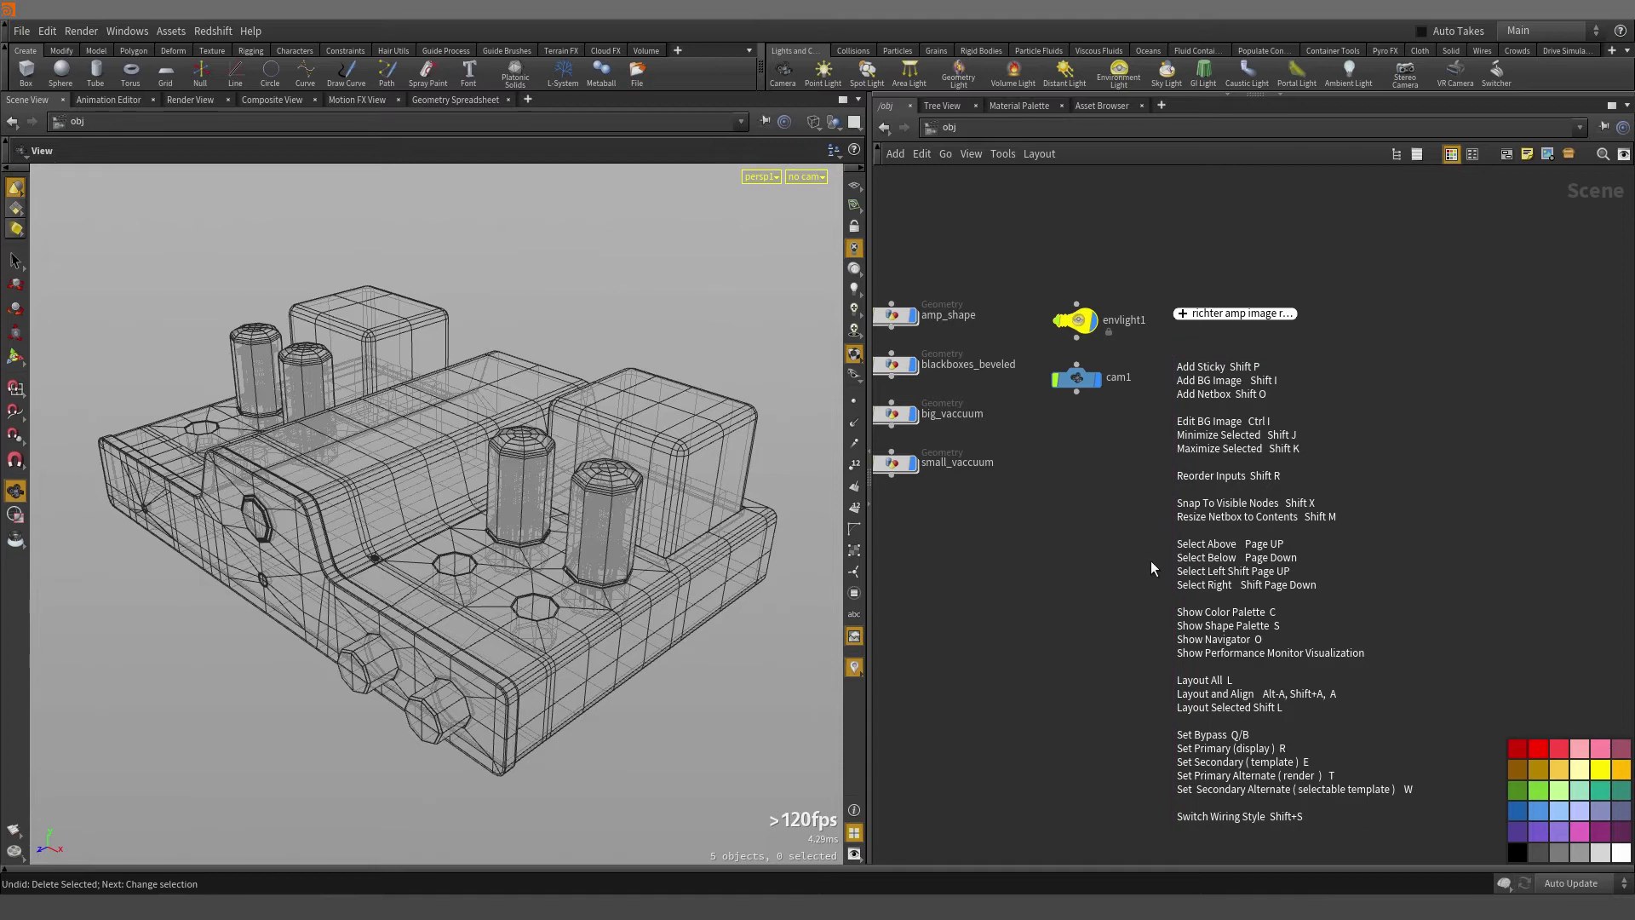
- Try the ExtraLarge text size on the shortcut note, and set the text back to Small
right_click(1226, 423)
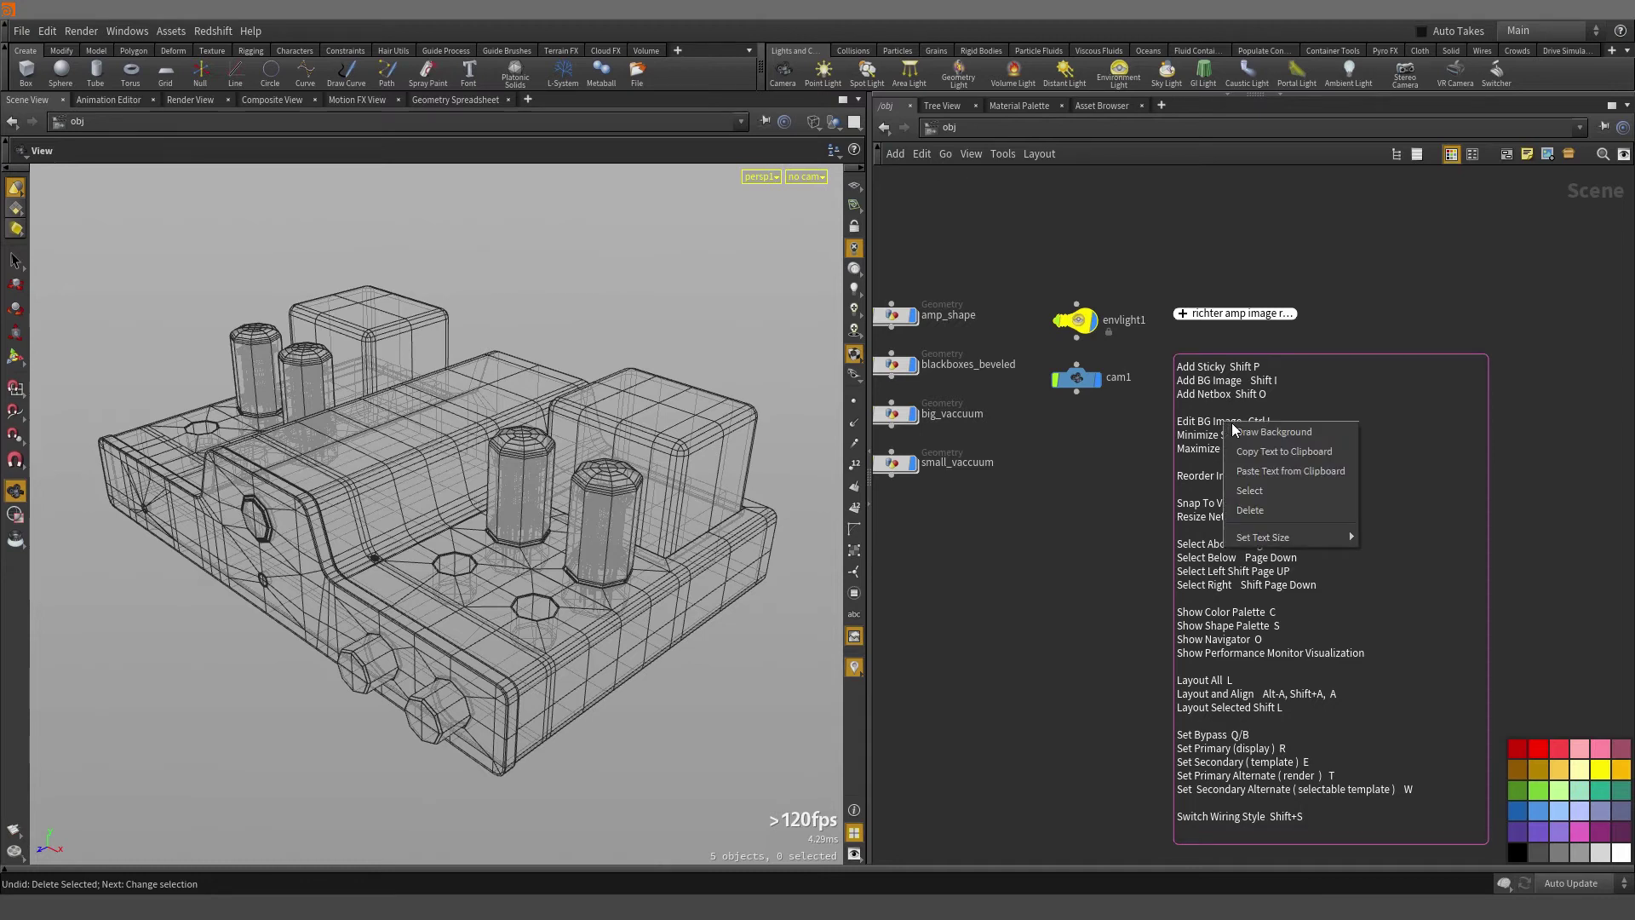
mouse_move(1310, 537)
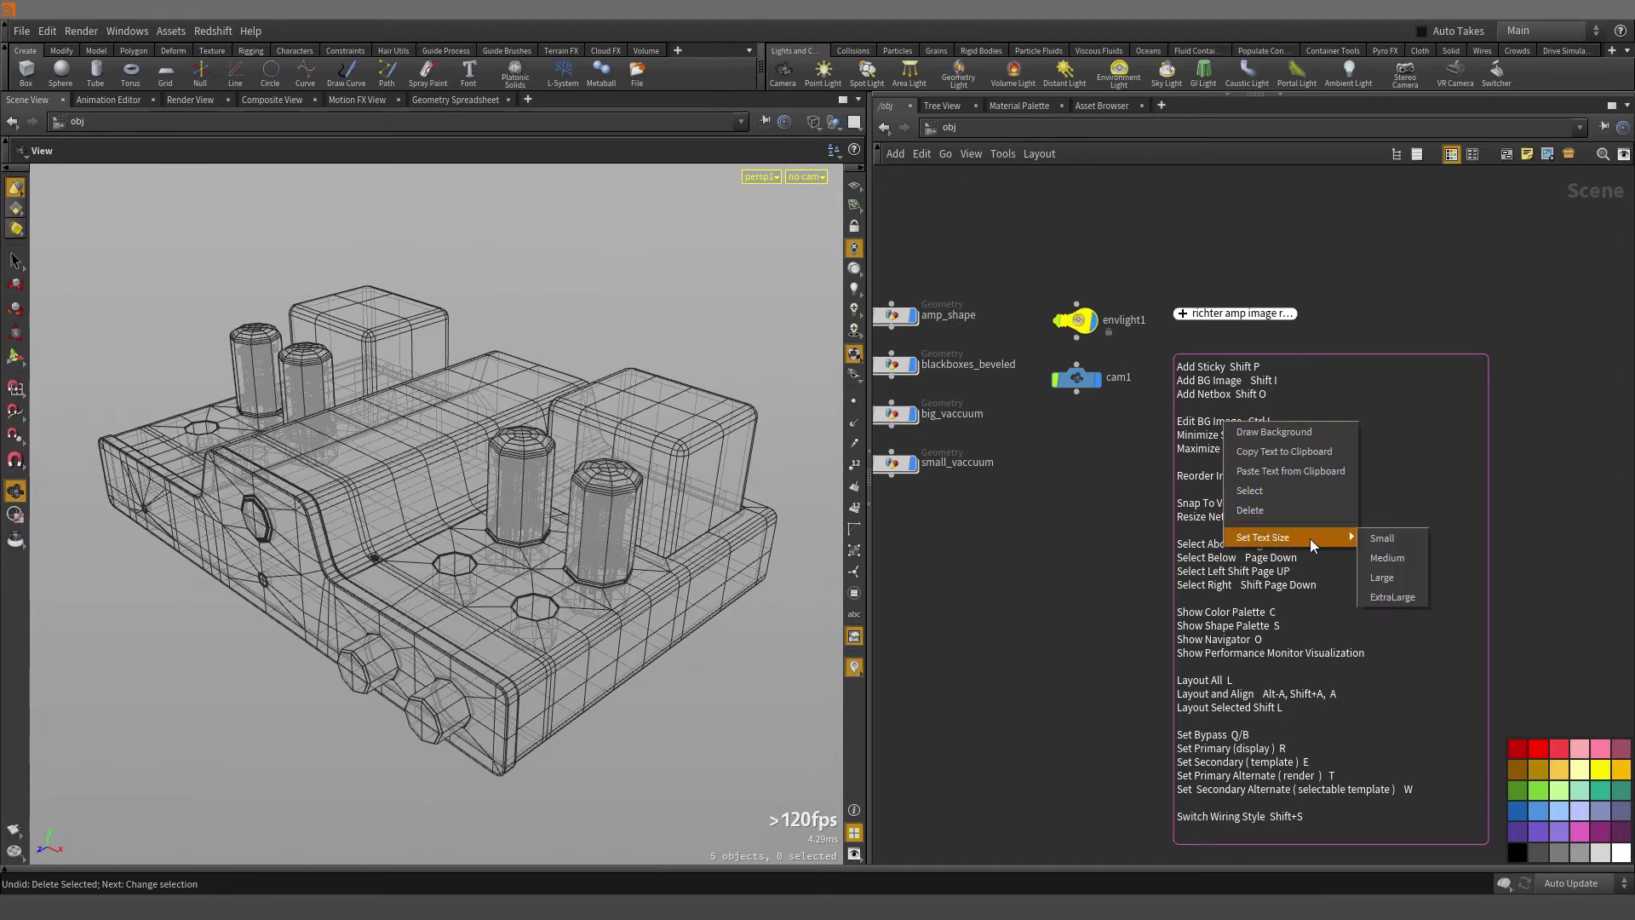
left_click(1397, 559)
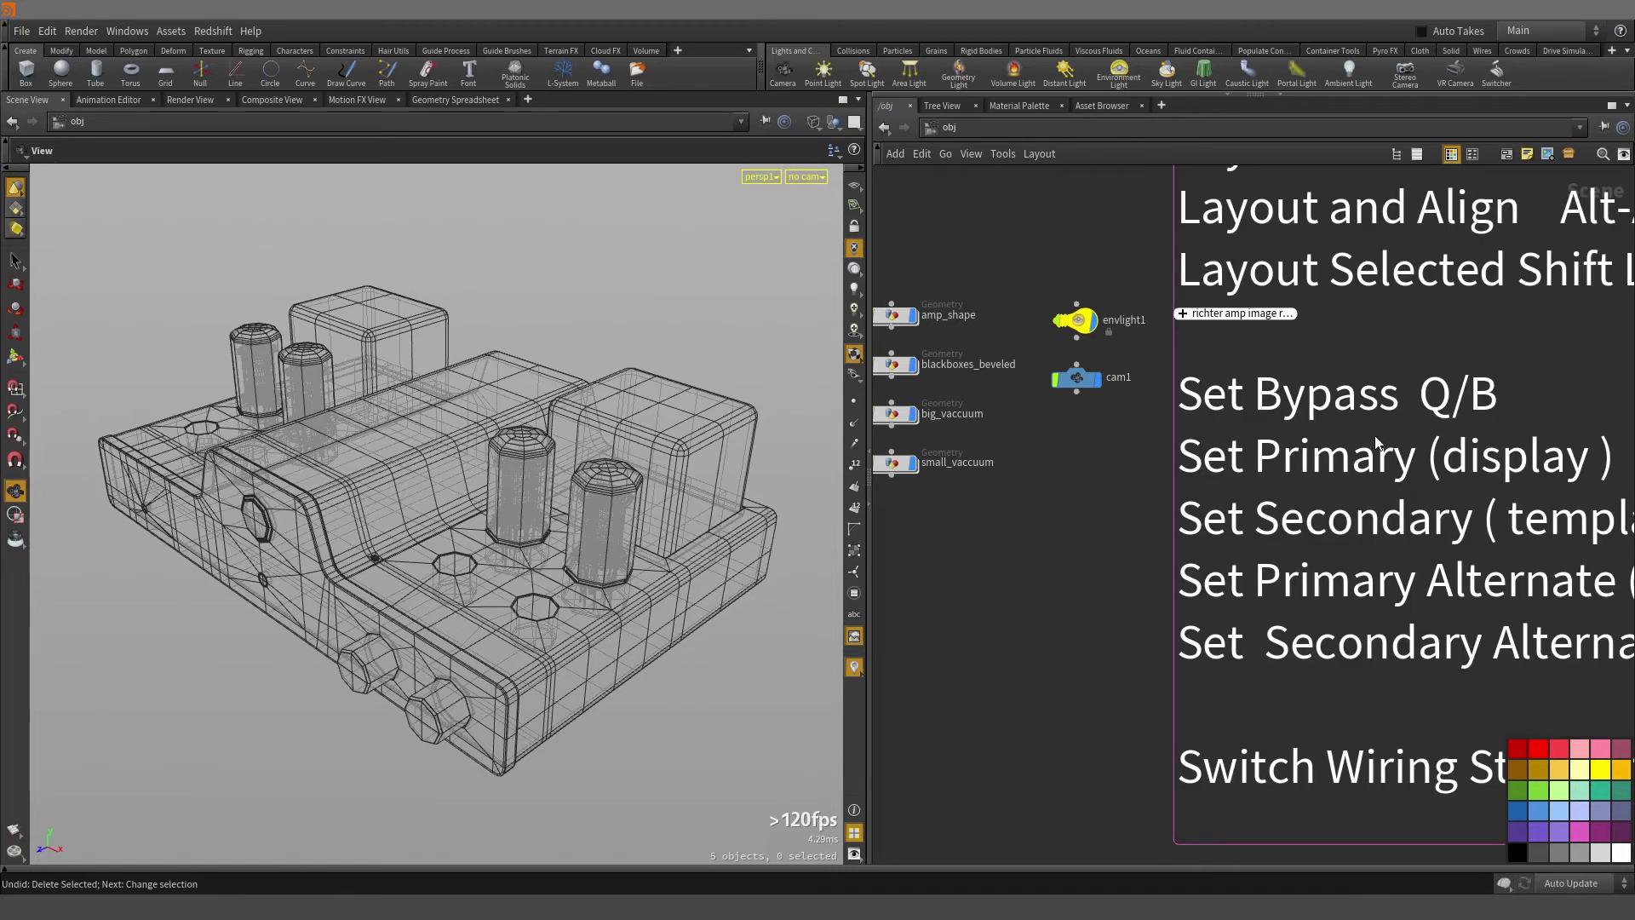
scroll(1286, 454, "down", 5)
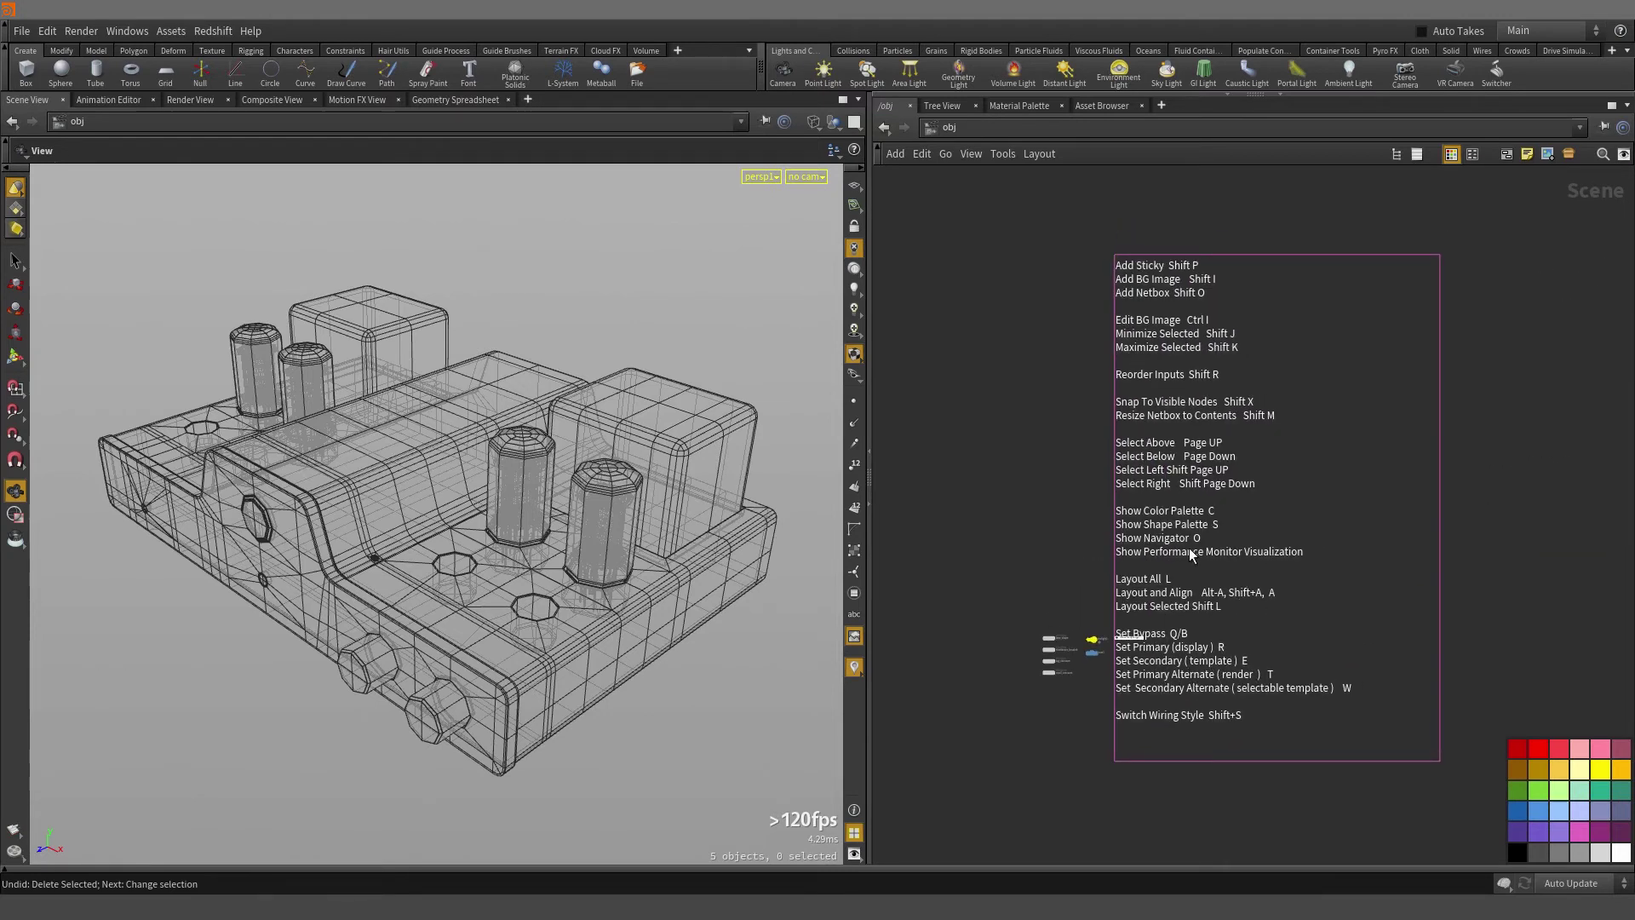
right_click(1248, 503)
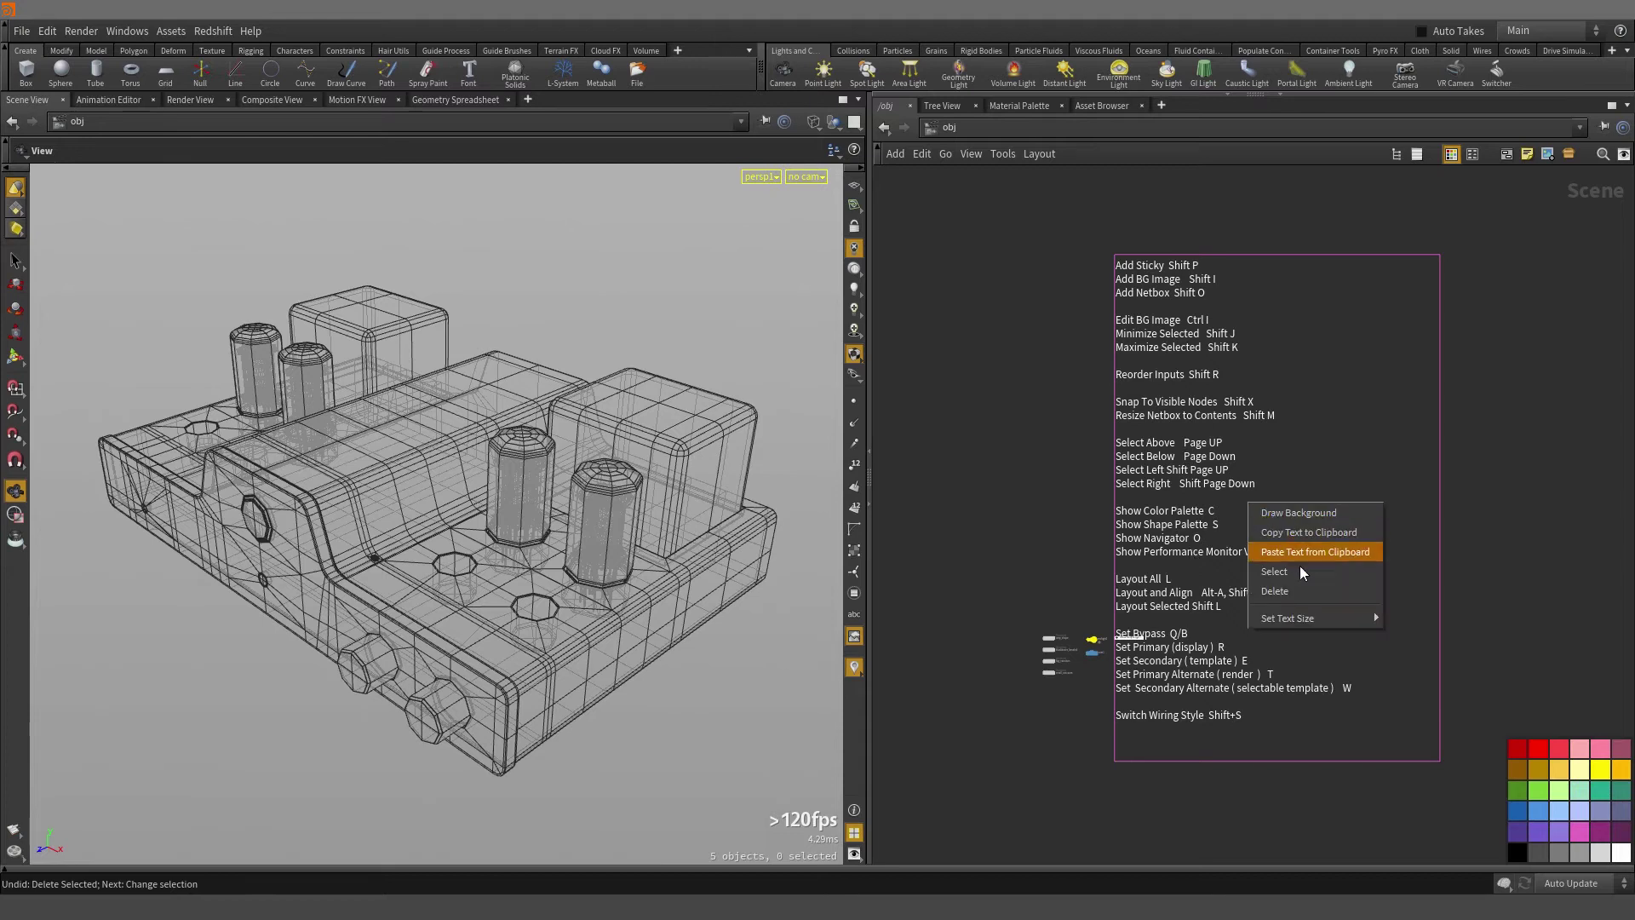
left_click(1398, 615)
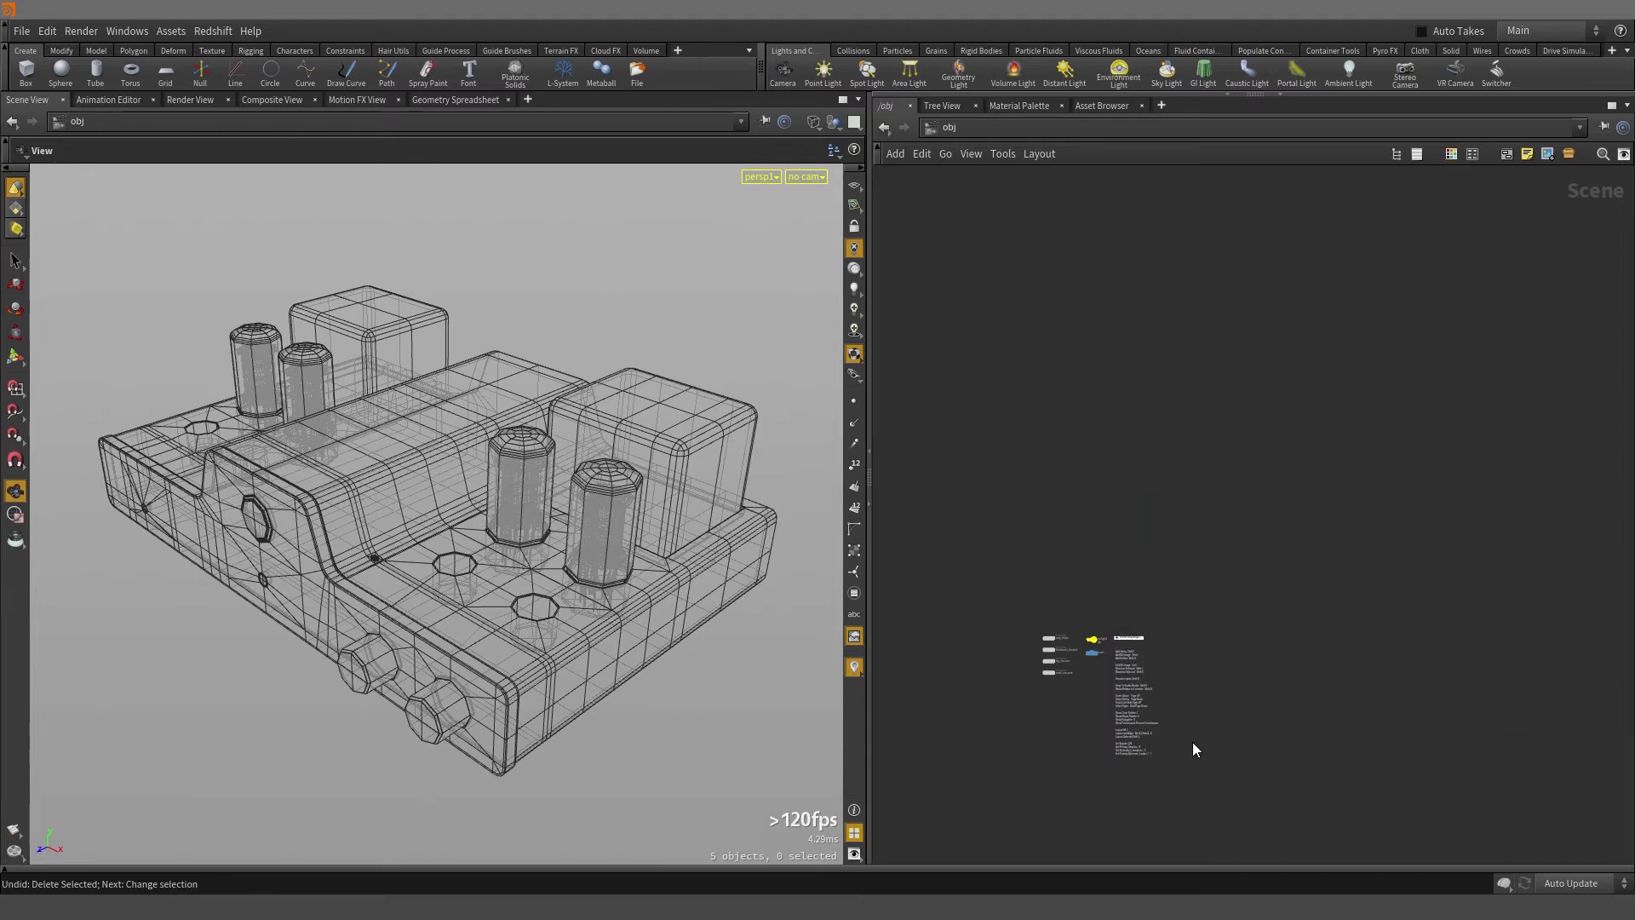
- Enclose the envlight1 and cam1 nodes in a new network box
scroll(1194, 744, "up", 4)
middle_click_drag(1005, 756, 1218, 693)
scroll(1218, 693, "up", 3)
middle_click_drag(1221, 630, 1228, 672)
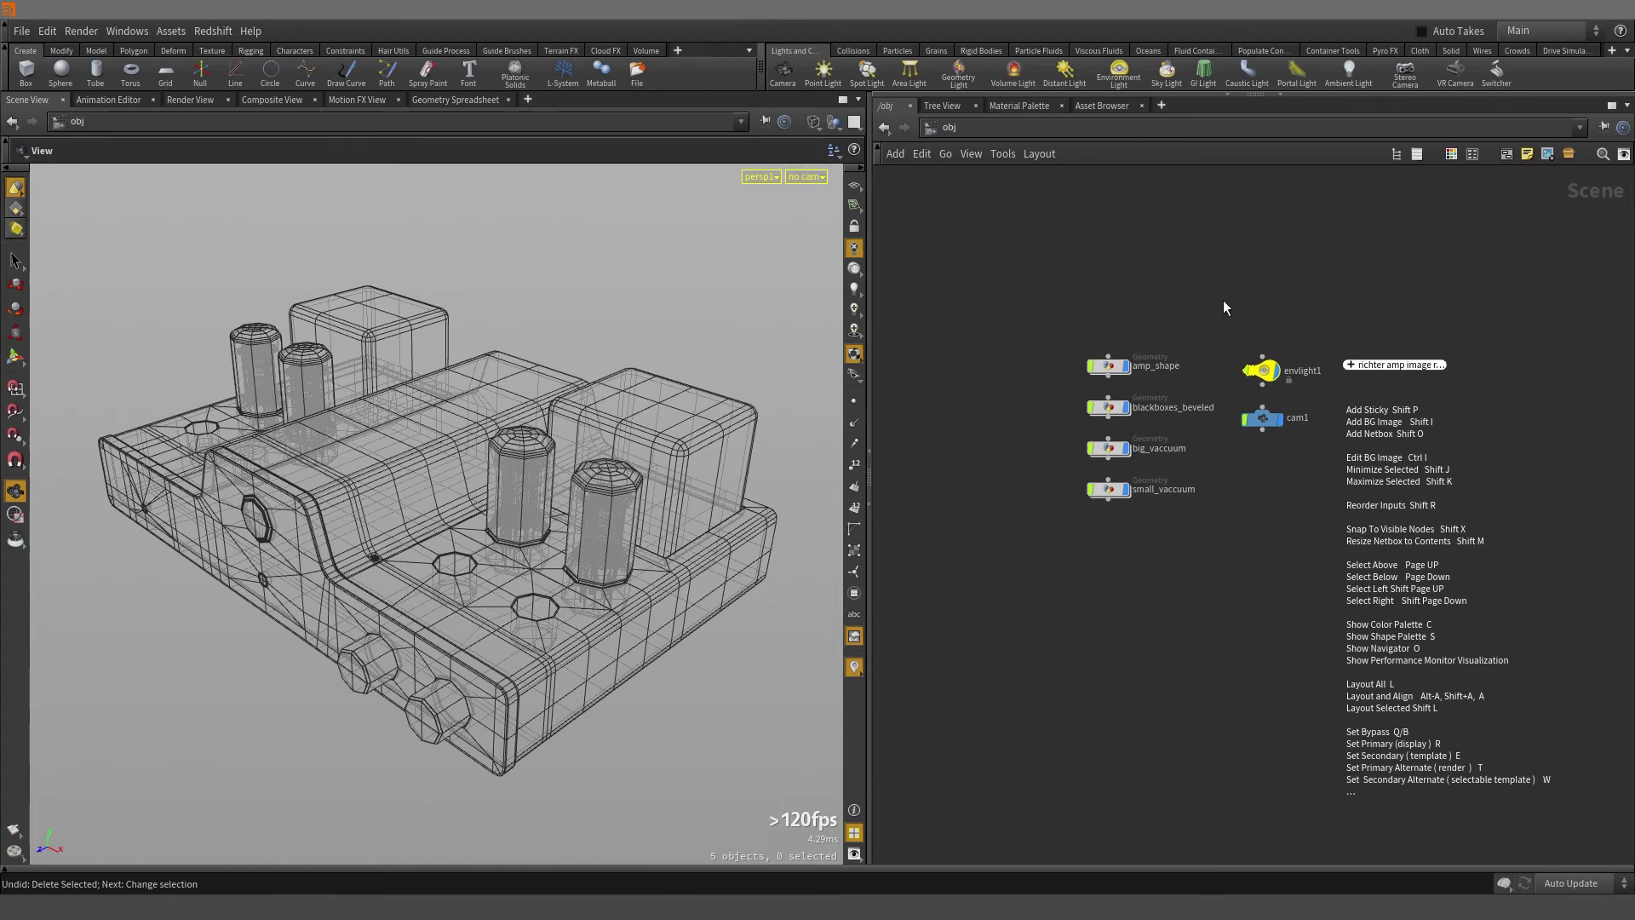
left_click_drag(1225, 310, 1295, 458)
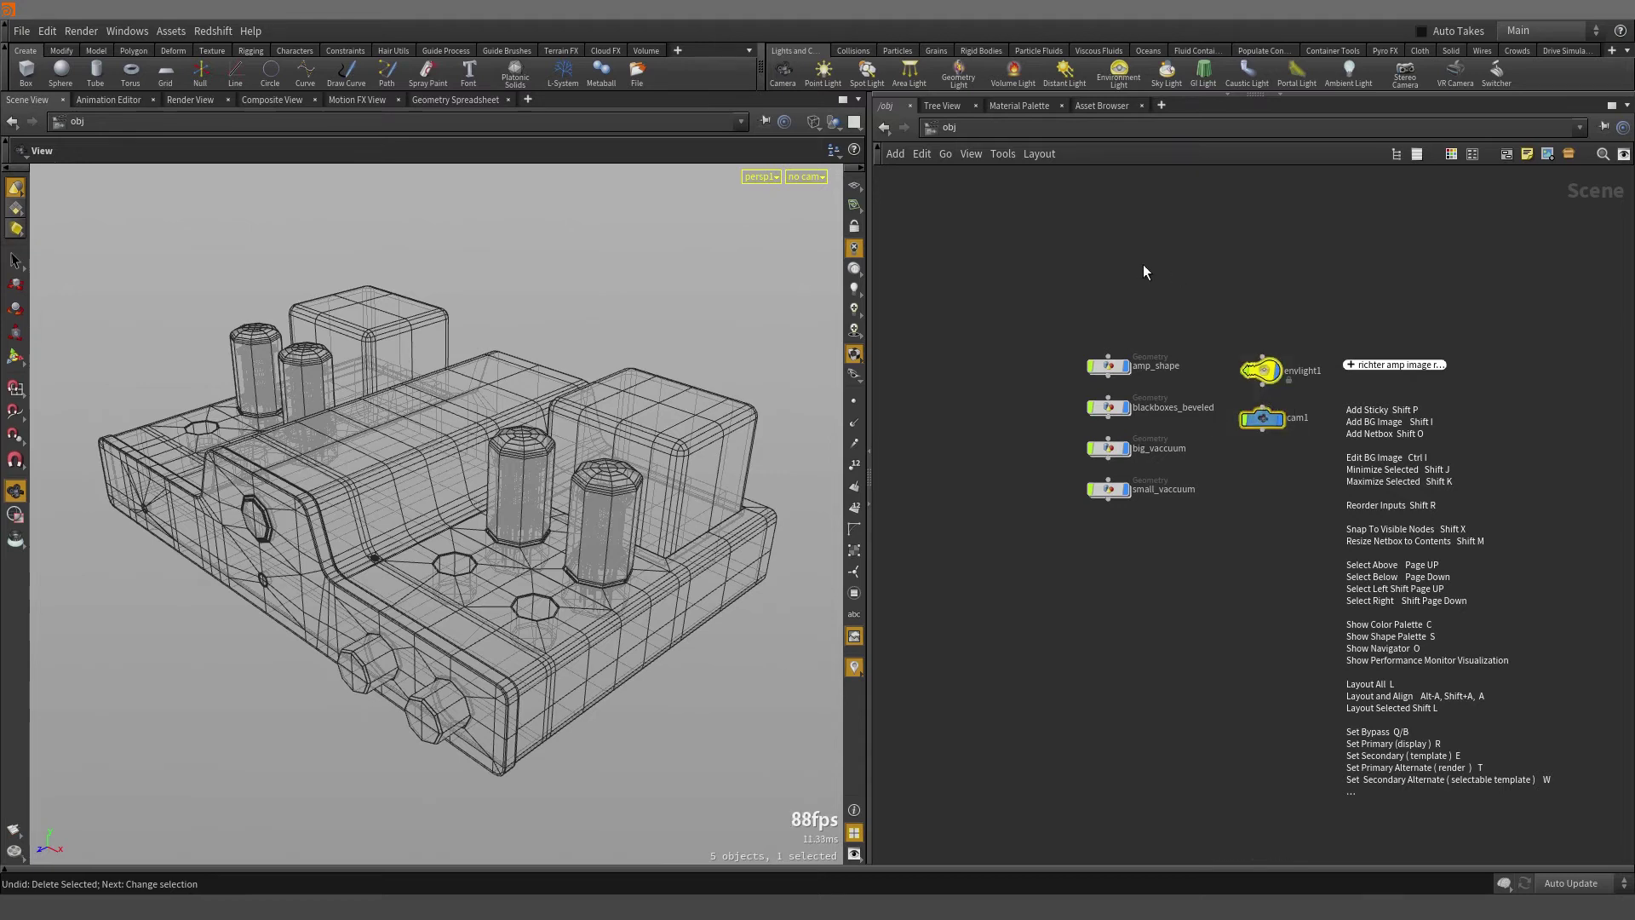
left_click(895, 153)
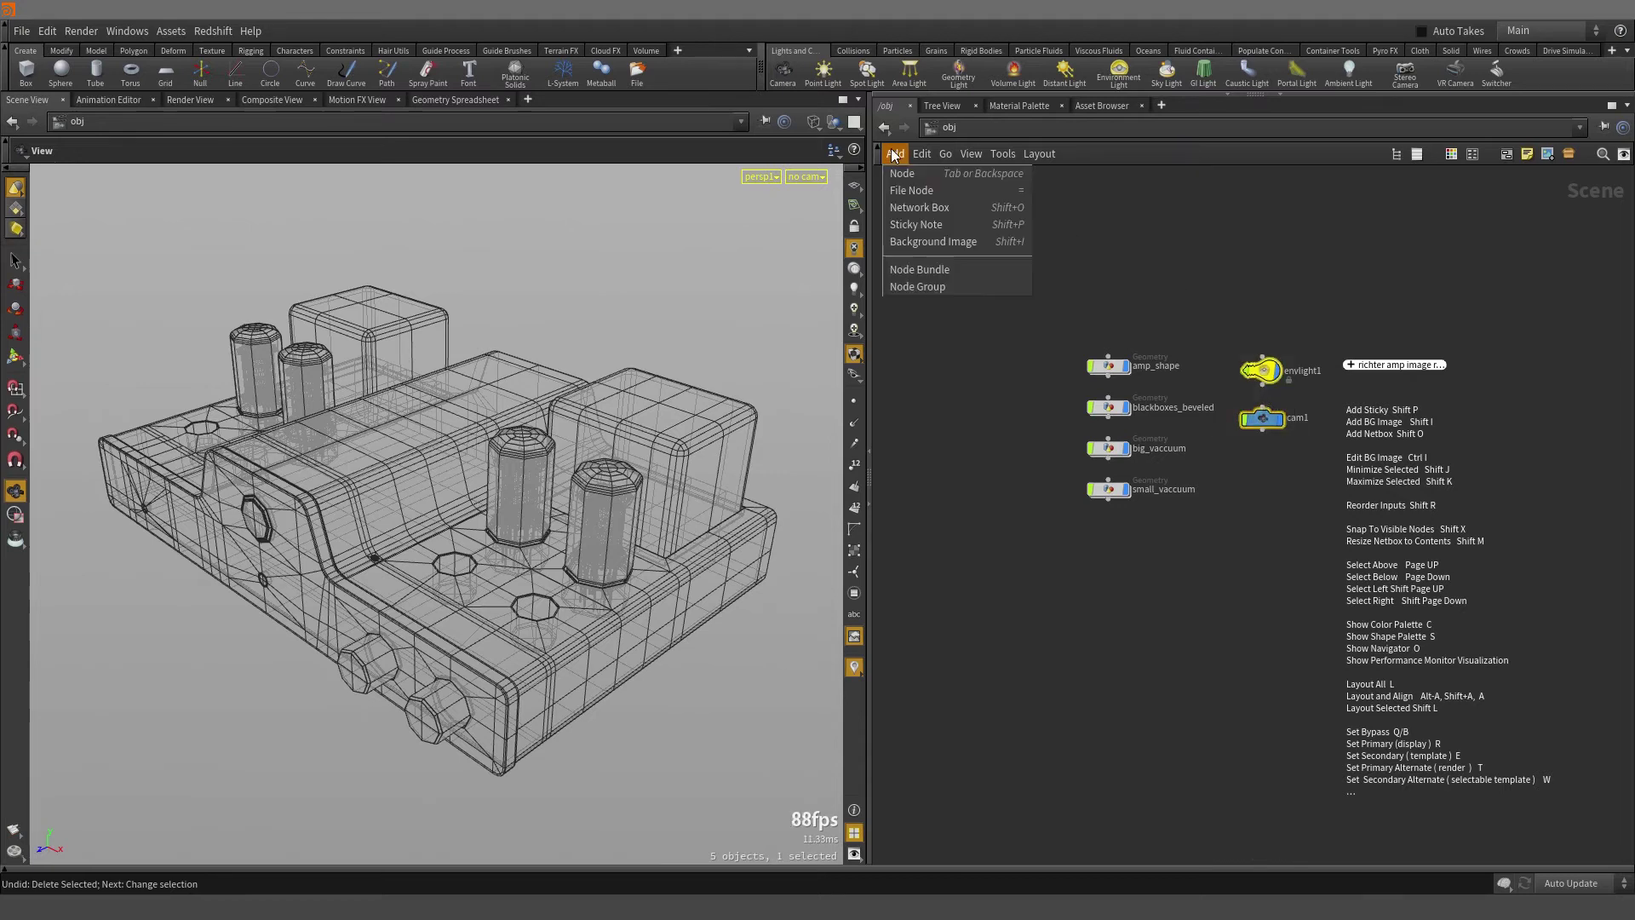
left_click(971, 207)
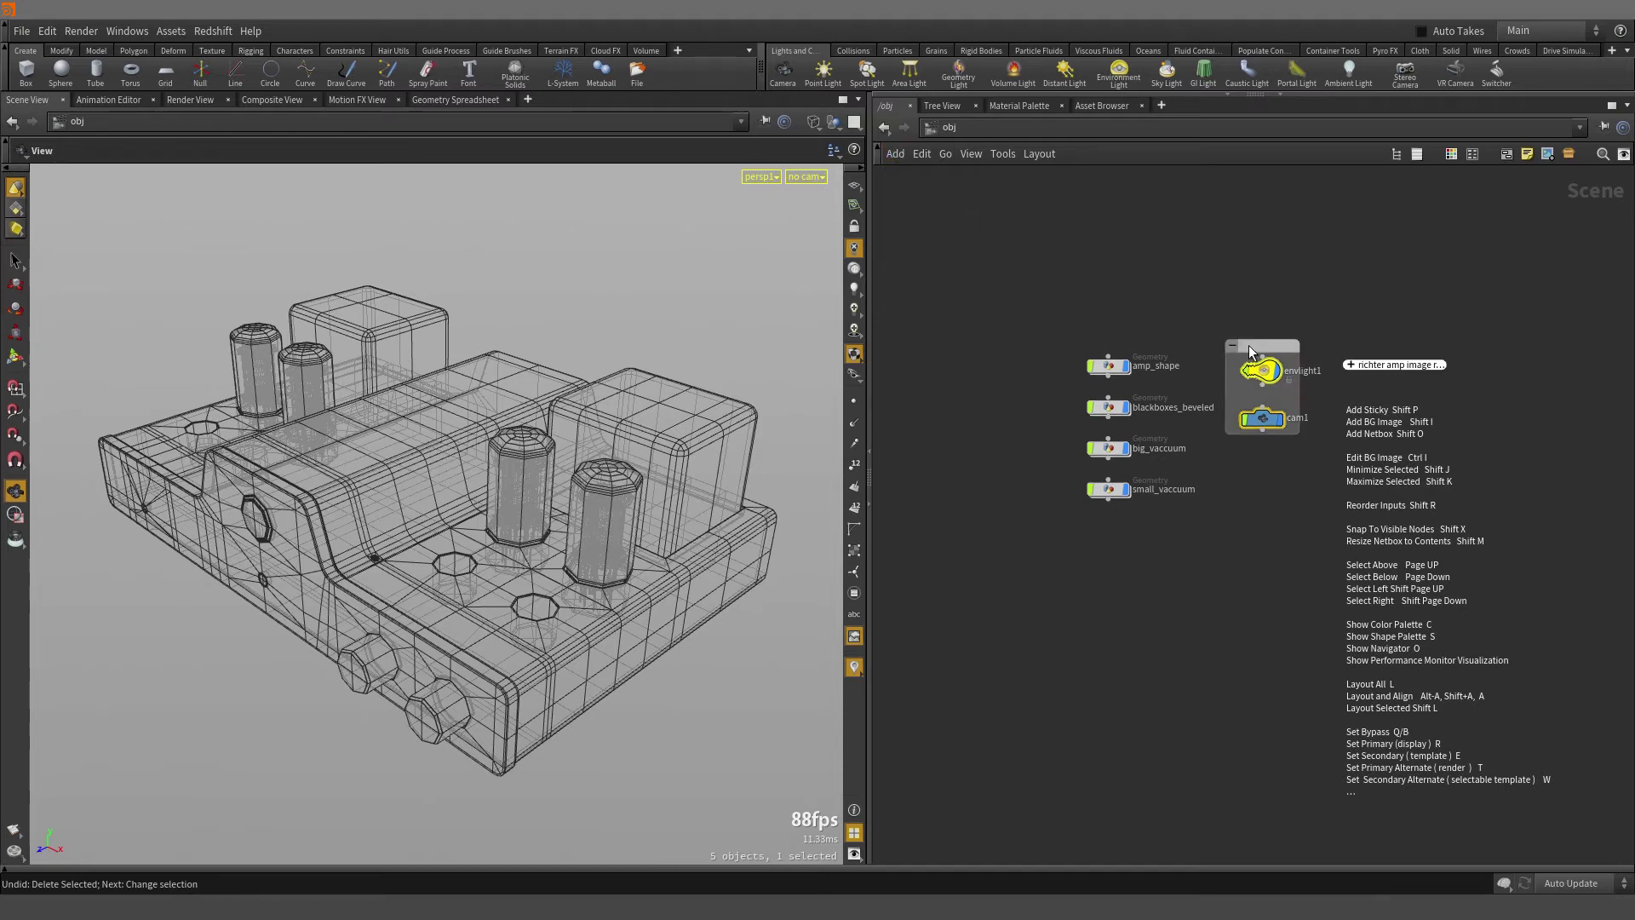
- Move the four geometry nodes together away from the notes, and shift the network box with its contents closer to them
left_click_drag(1049, 299, 1133, 550)
left_click_drag(1099, 366, 963, 348)
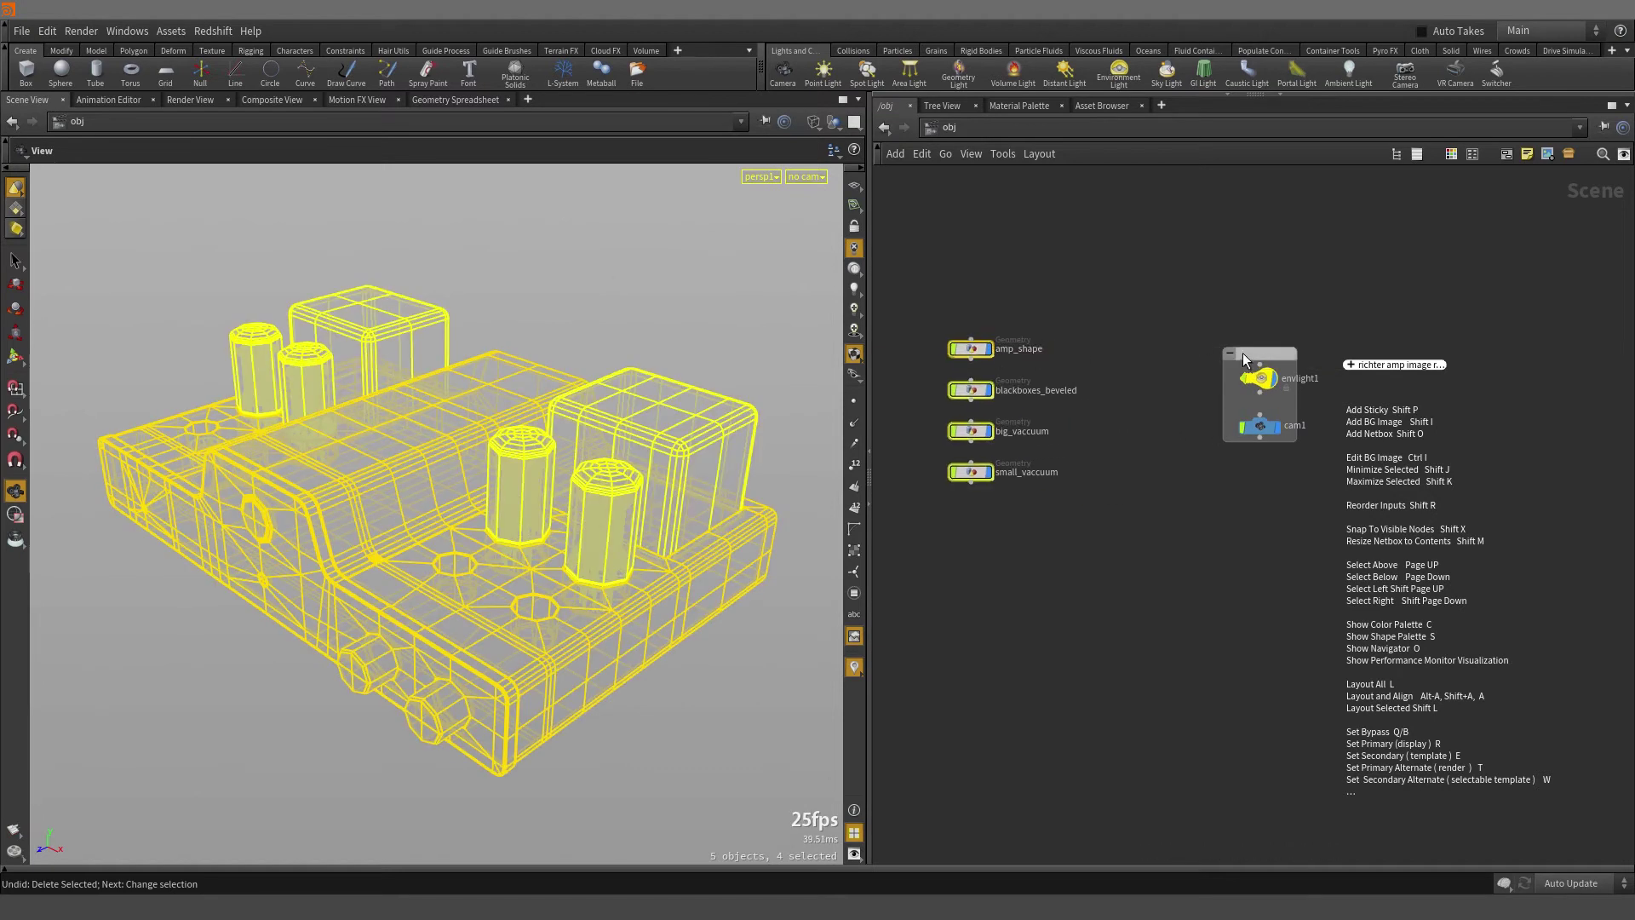
left_click_drag(1244, 353, 1152, 332)
- Label the network box "lites+cam" and enlarge it, leaving room around the light and camera nodes
double_click(1173, 337)
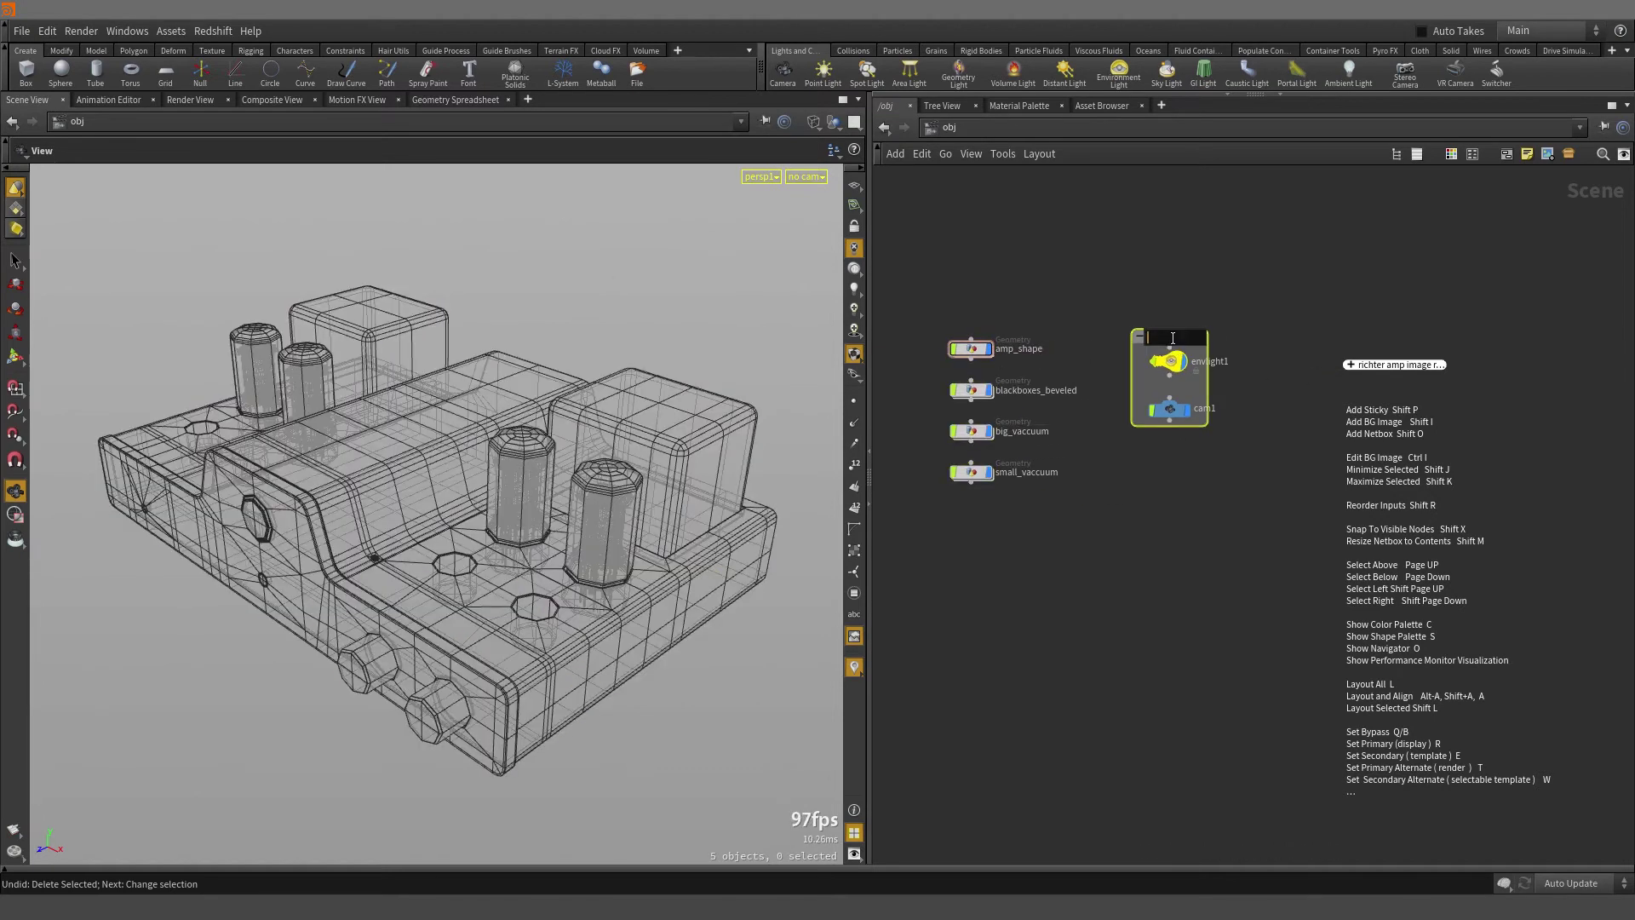
type("lites+cam")
key("Return")
left_click_drag(1113, 350, 1202, 393)
- Add a second camera node inside the lites+cam network box and line it up below envlight1 and cam1
left_click(1288, 304)
key("Tab")
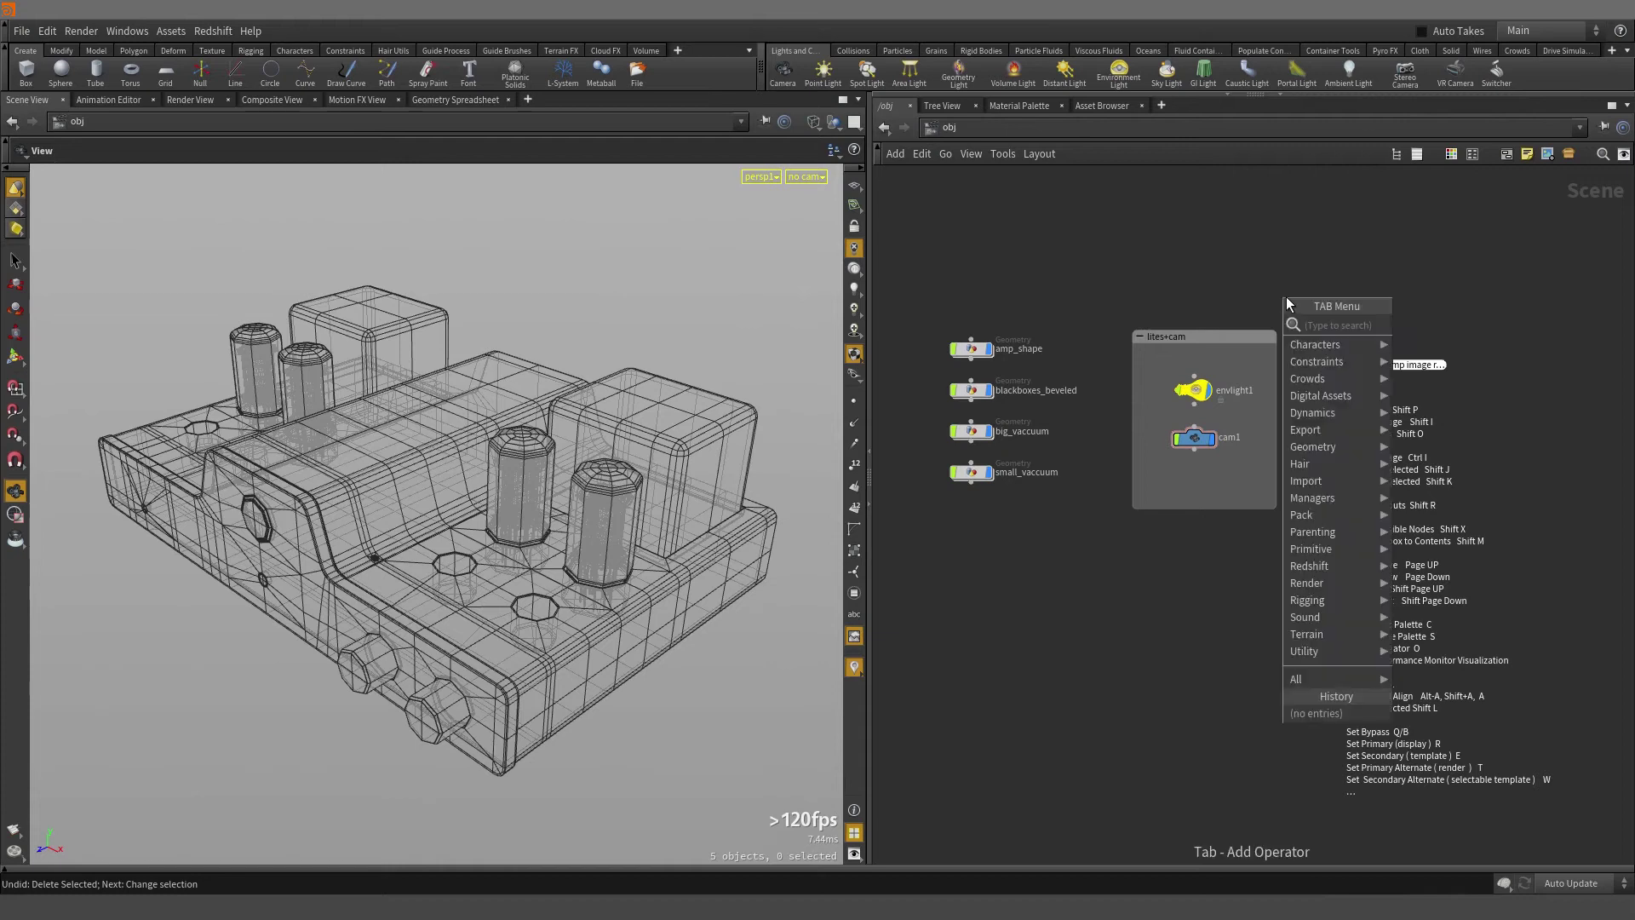
type("cam")
key("Return")
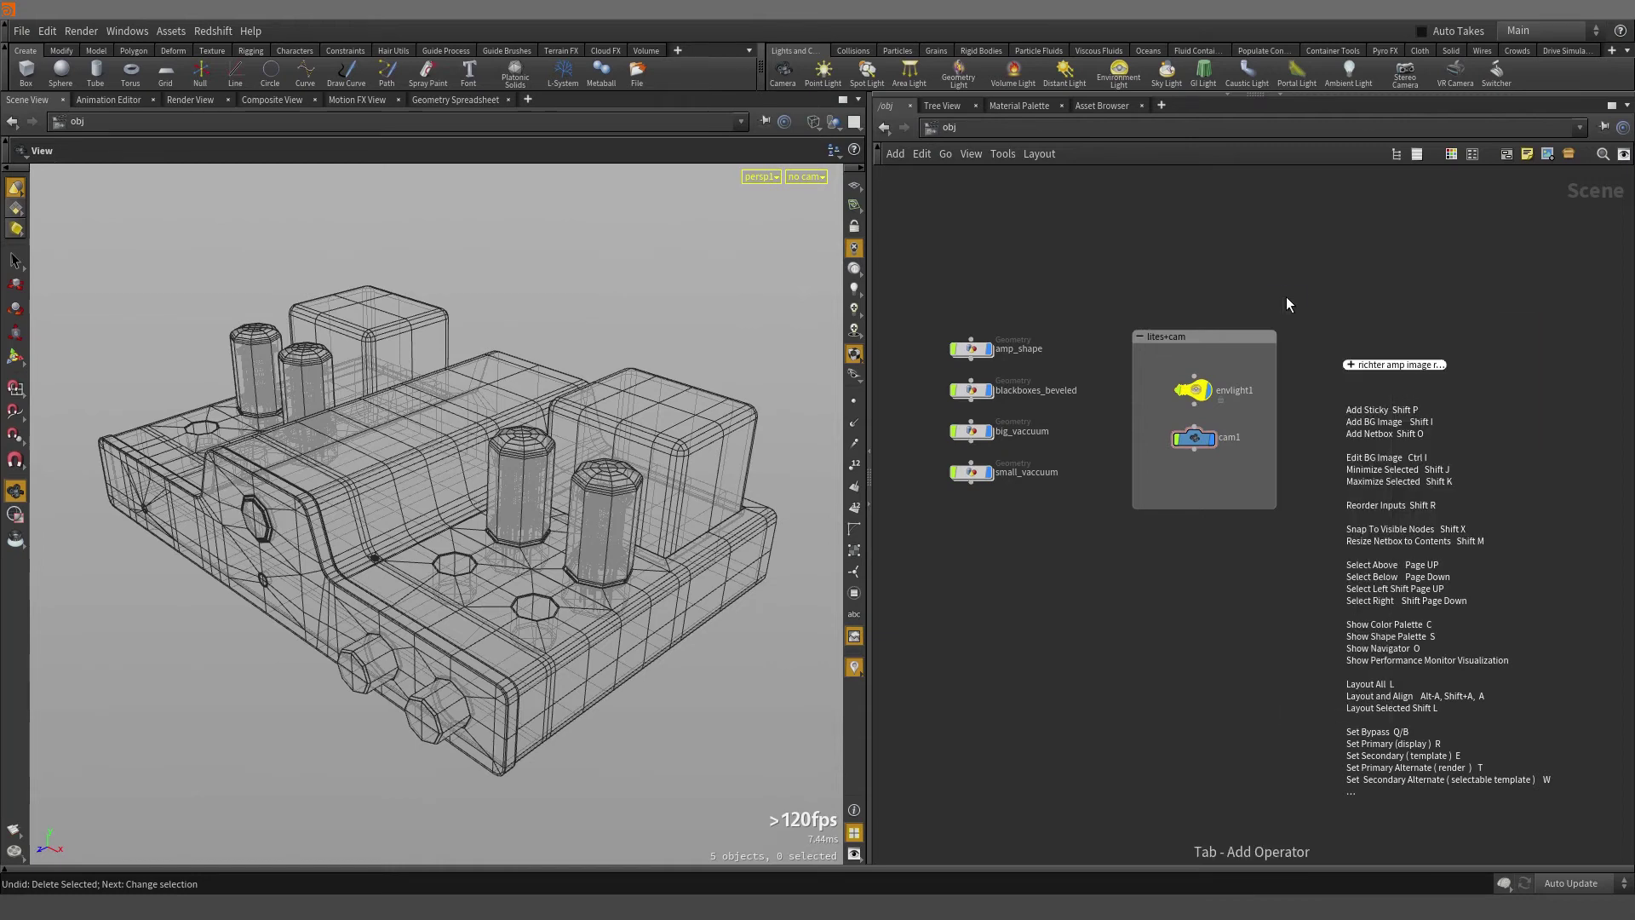
left_click(1247, 493)
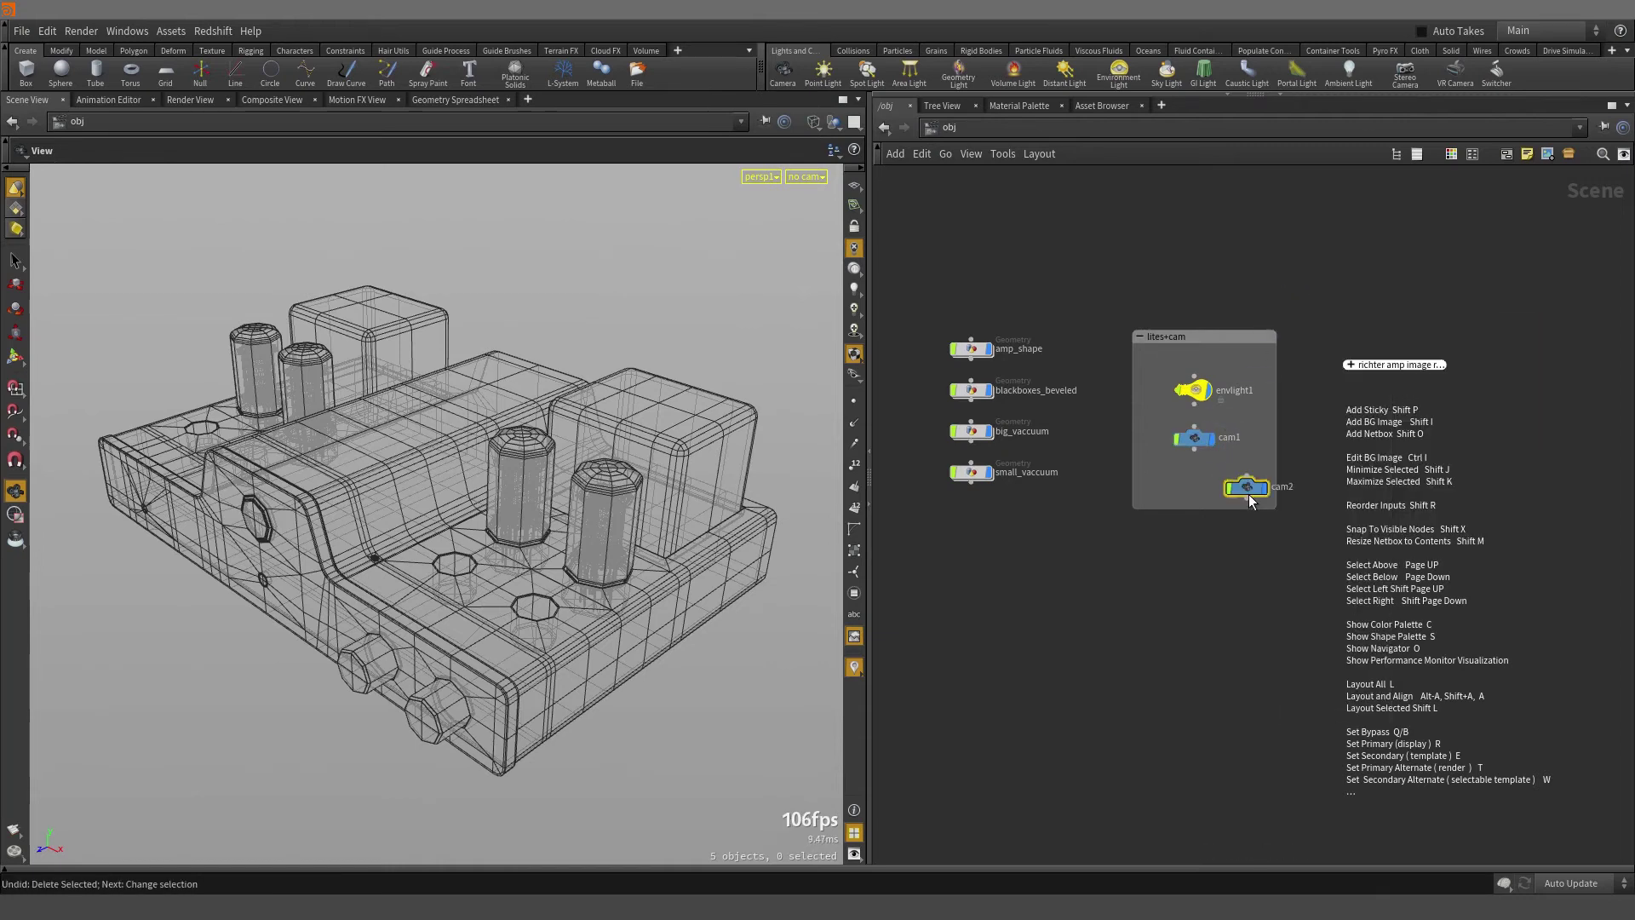
left_click_drag(1250, 494, 1206, 483)
left_click_drag(1105, 364, 1216, 477)
left_click_drag(1204, 384, 1219, 494)
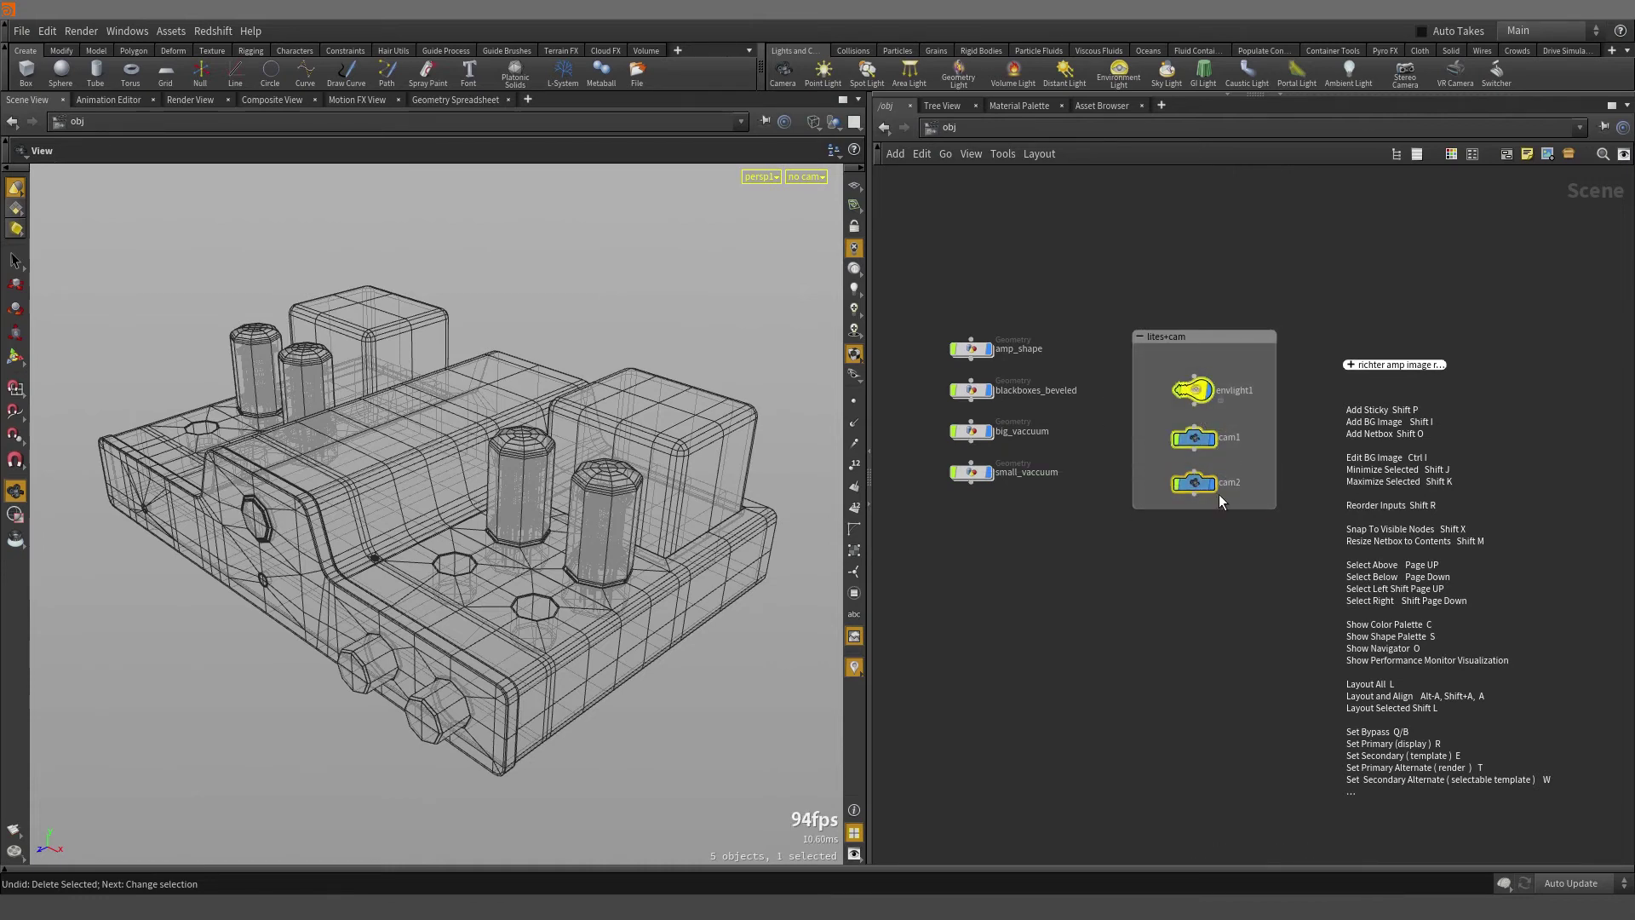
- Take cam2 out of the lites+cam box, return it below cam1, and shift the box slightly
left_click(1249, 564)
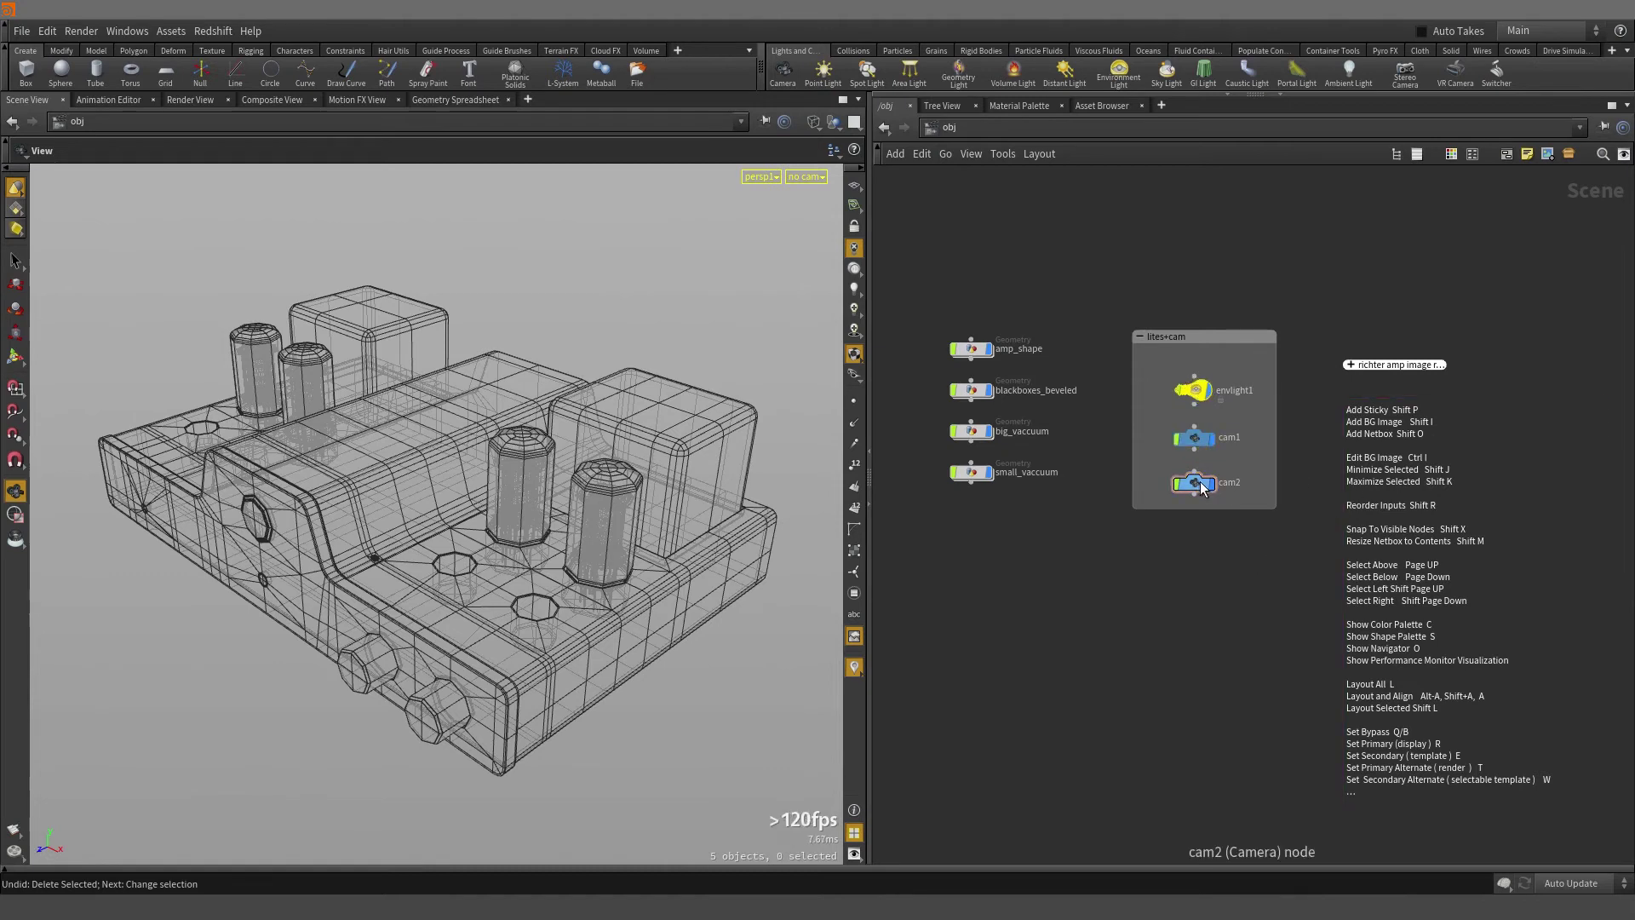
left_click_drag(1203, 488, 1114, 691)
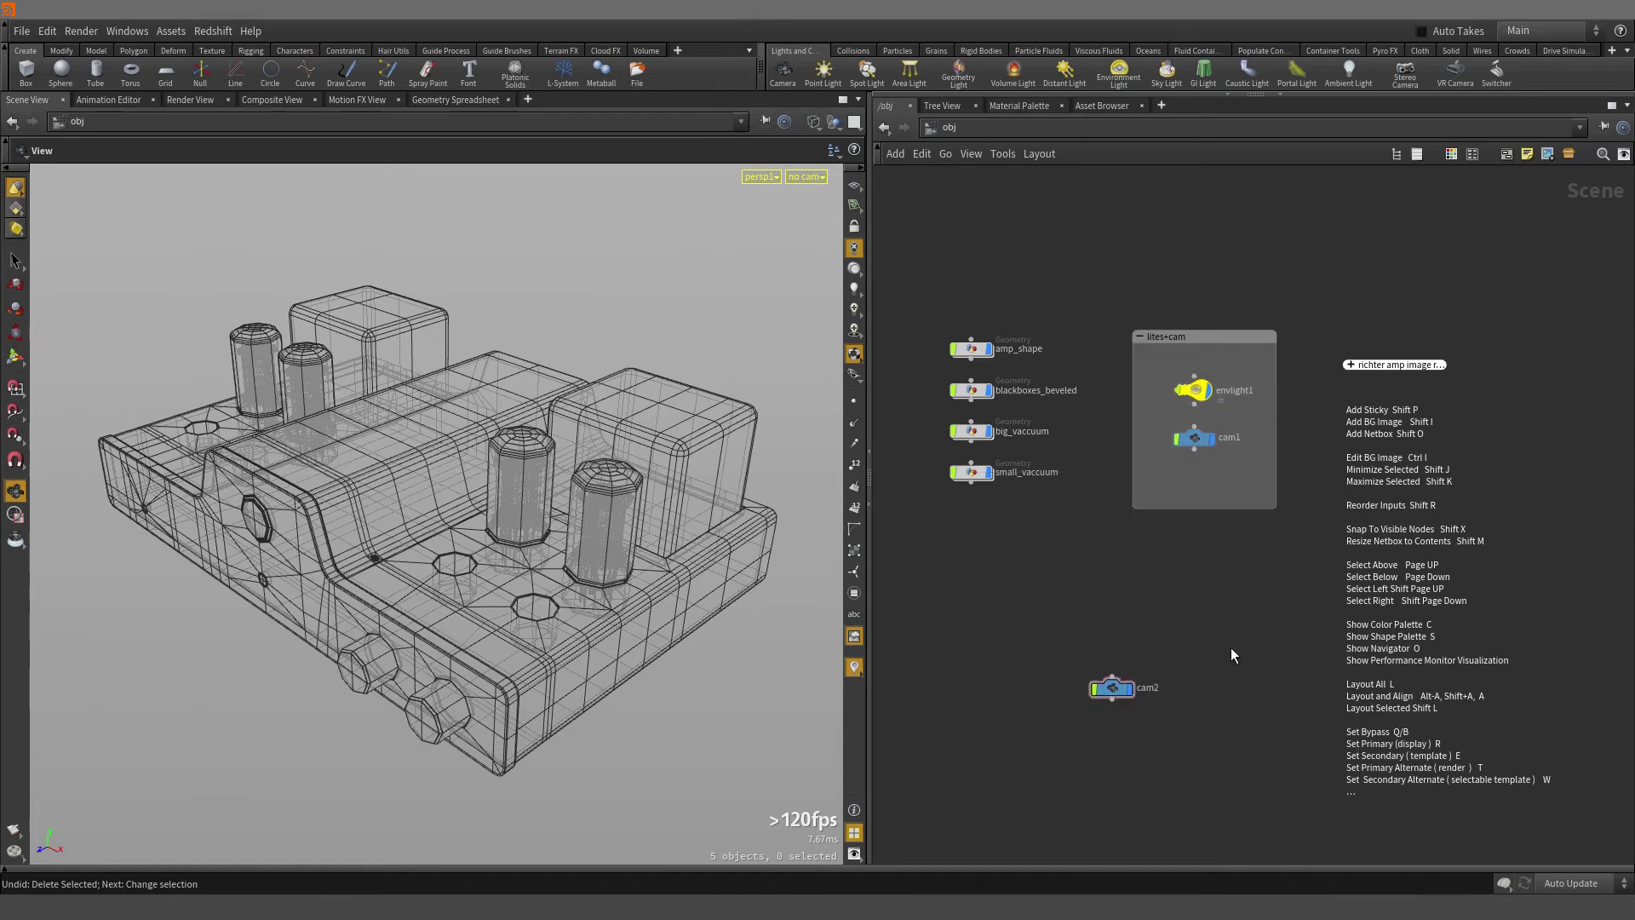
mouse_move(1205, 339)
left_mouse_down()
mouse_move(1167, 411)
mouse_move(1164, 301)
mouse_move(1250, 338)
mouse_move(1203, 385)
mouse_move(1211, 344)
left_mouse_up()
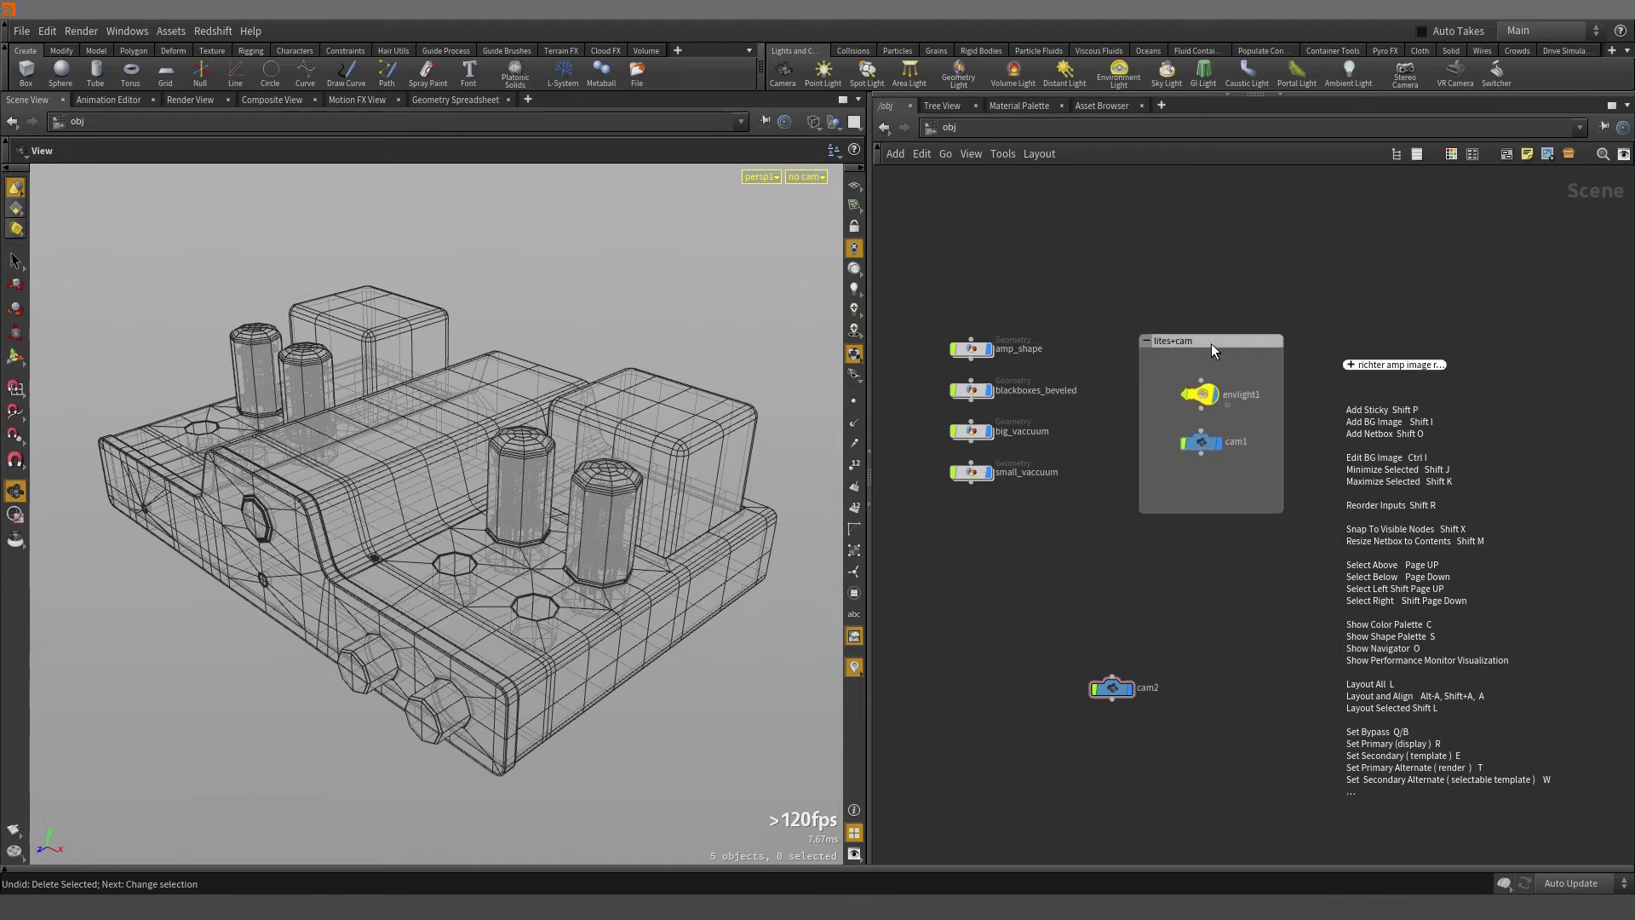
left_click_drag(1115, 686, 1206, 503)
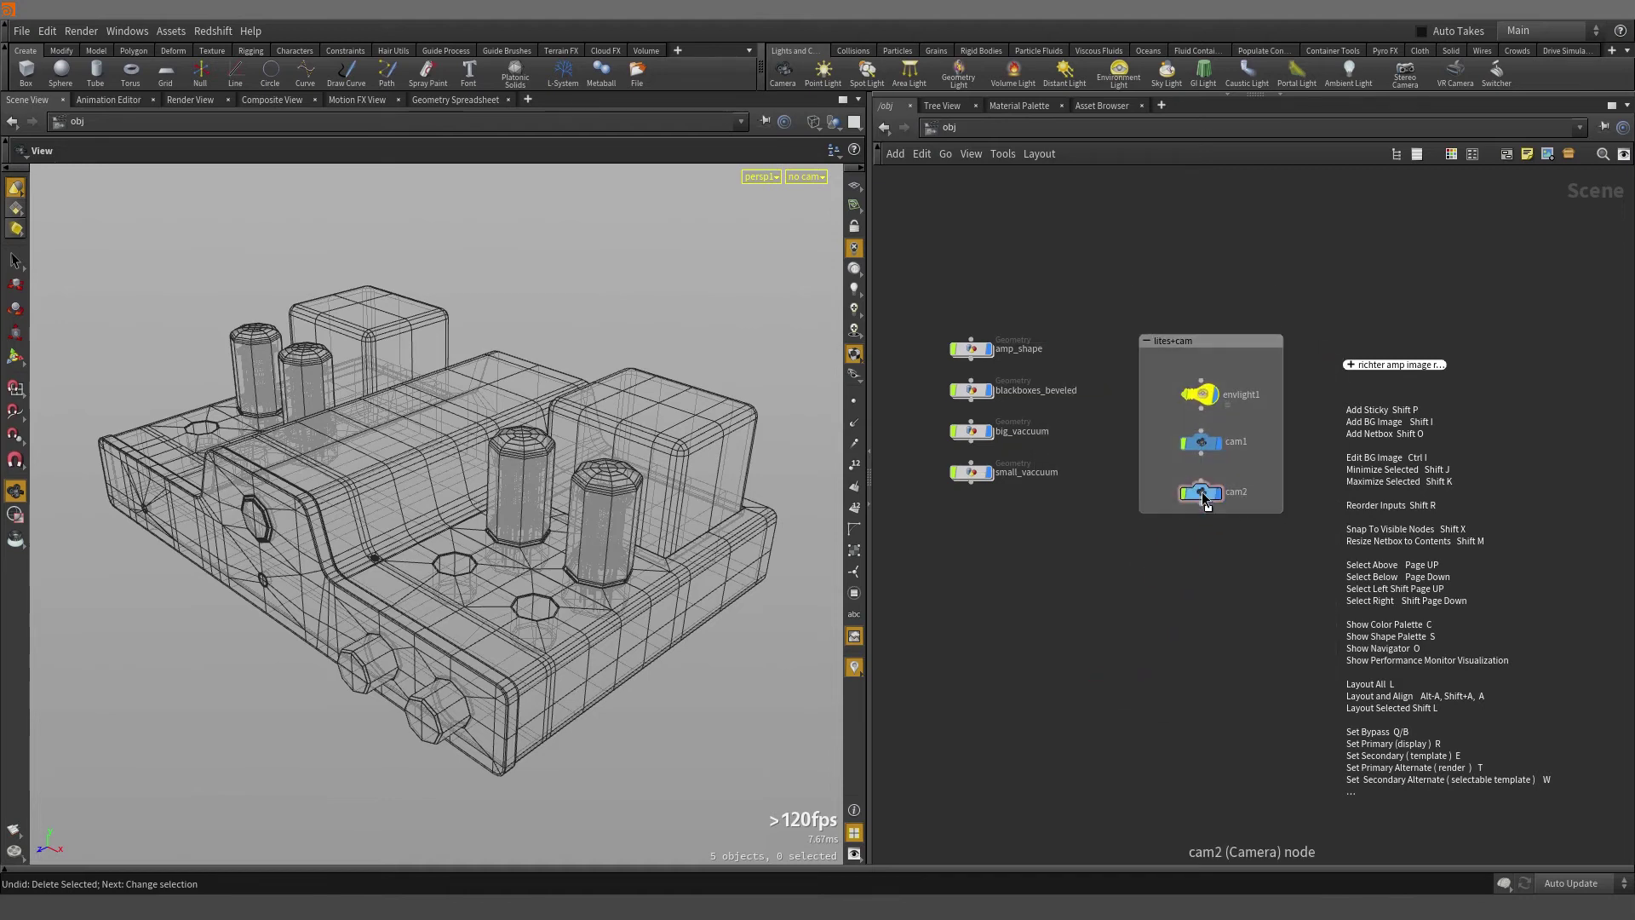
mouse_move(1202, 339)
left_mouse_down()
mouse_move(1133, 492)
mouse_move(1182, 334)
mouse_move(1196, 346)
left_mouse_up()
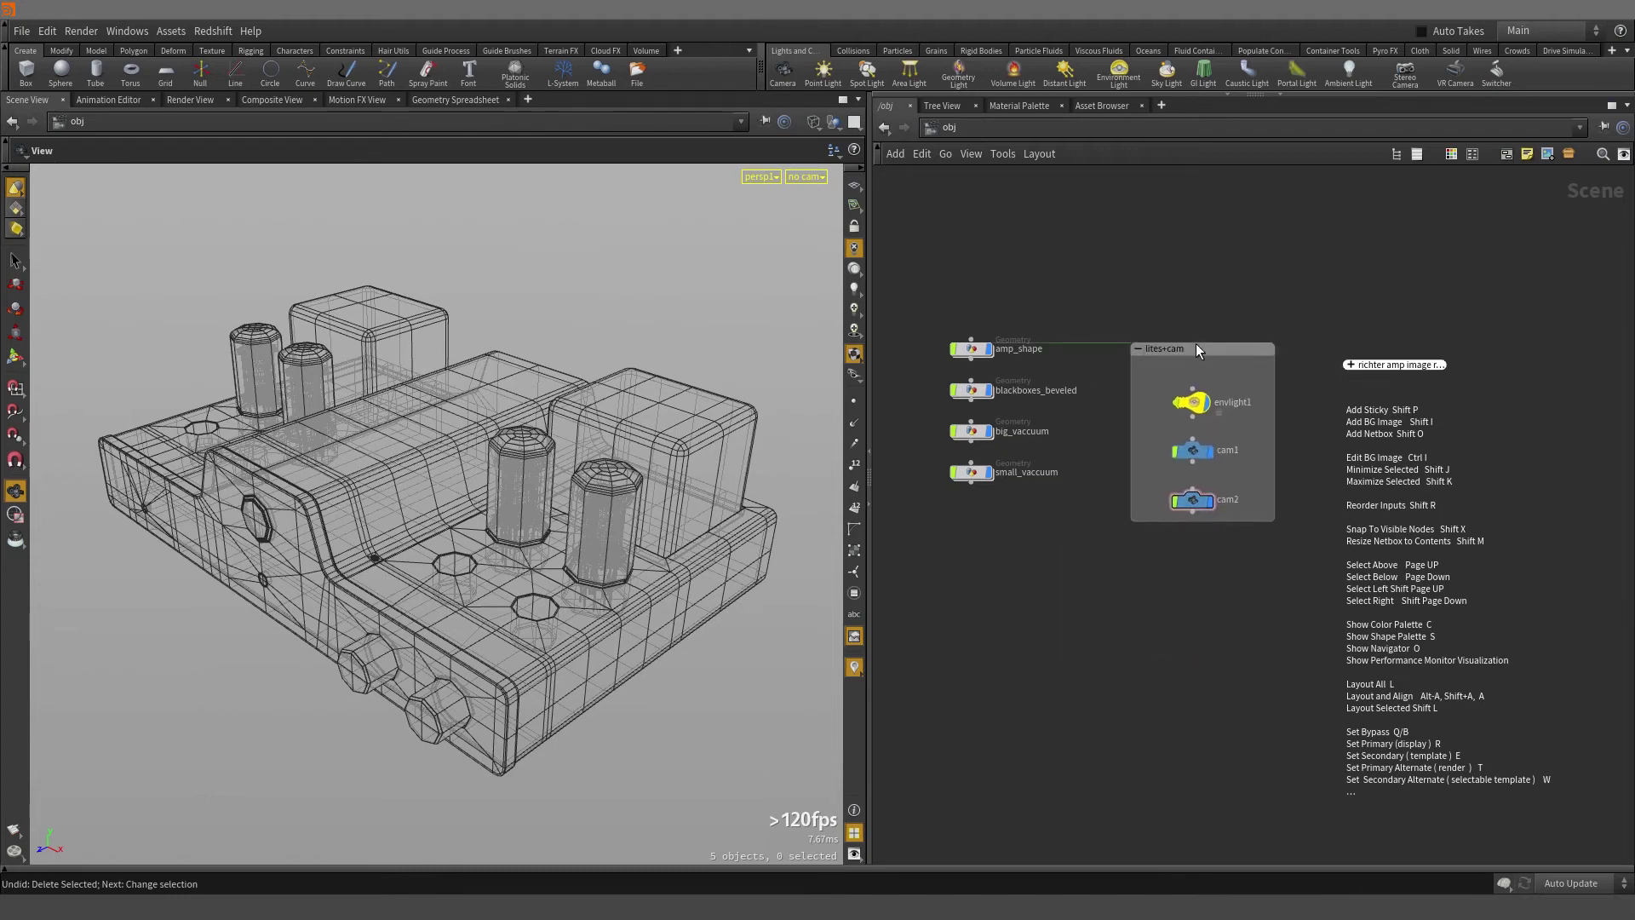
- Collapse the lites+cam network box and expand it again
left_click(1141, 349)
left_click(1138, 349)
middle_click_drag(1070, 278, 1126, 293)
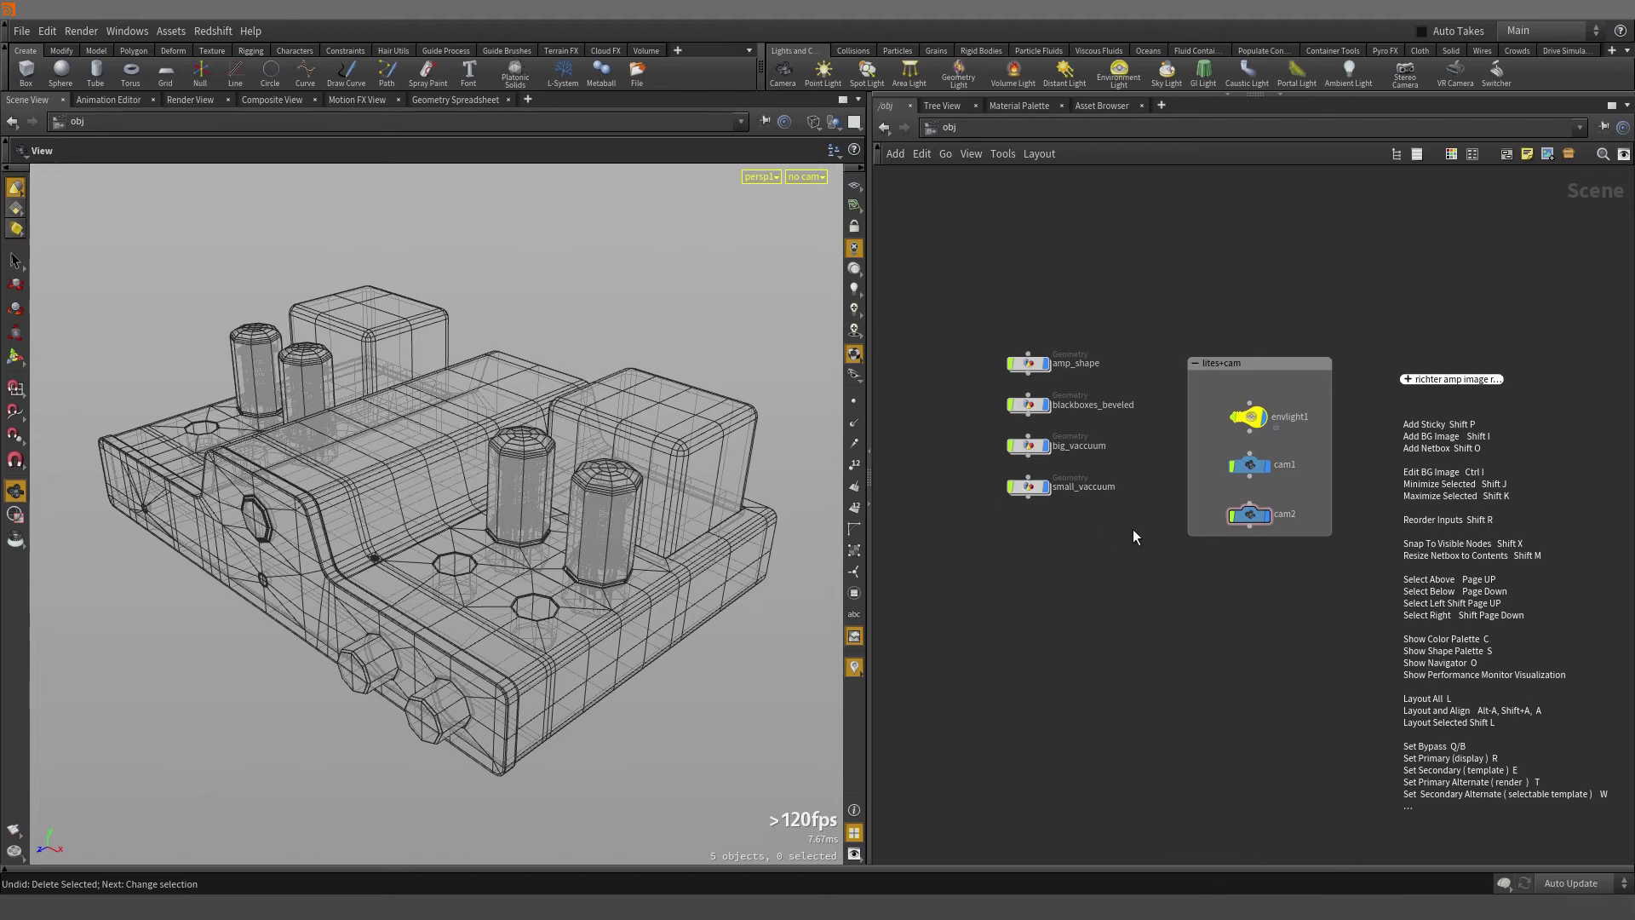
- Add small_tube.jpg as a background image in the object network
left_click(896, 156)
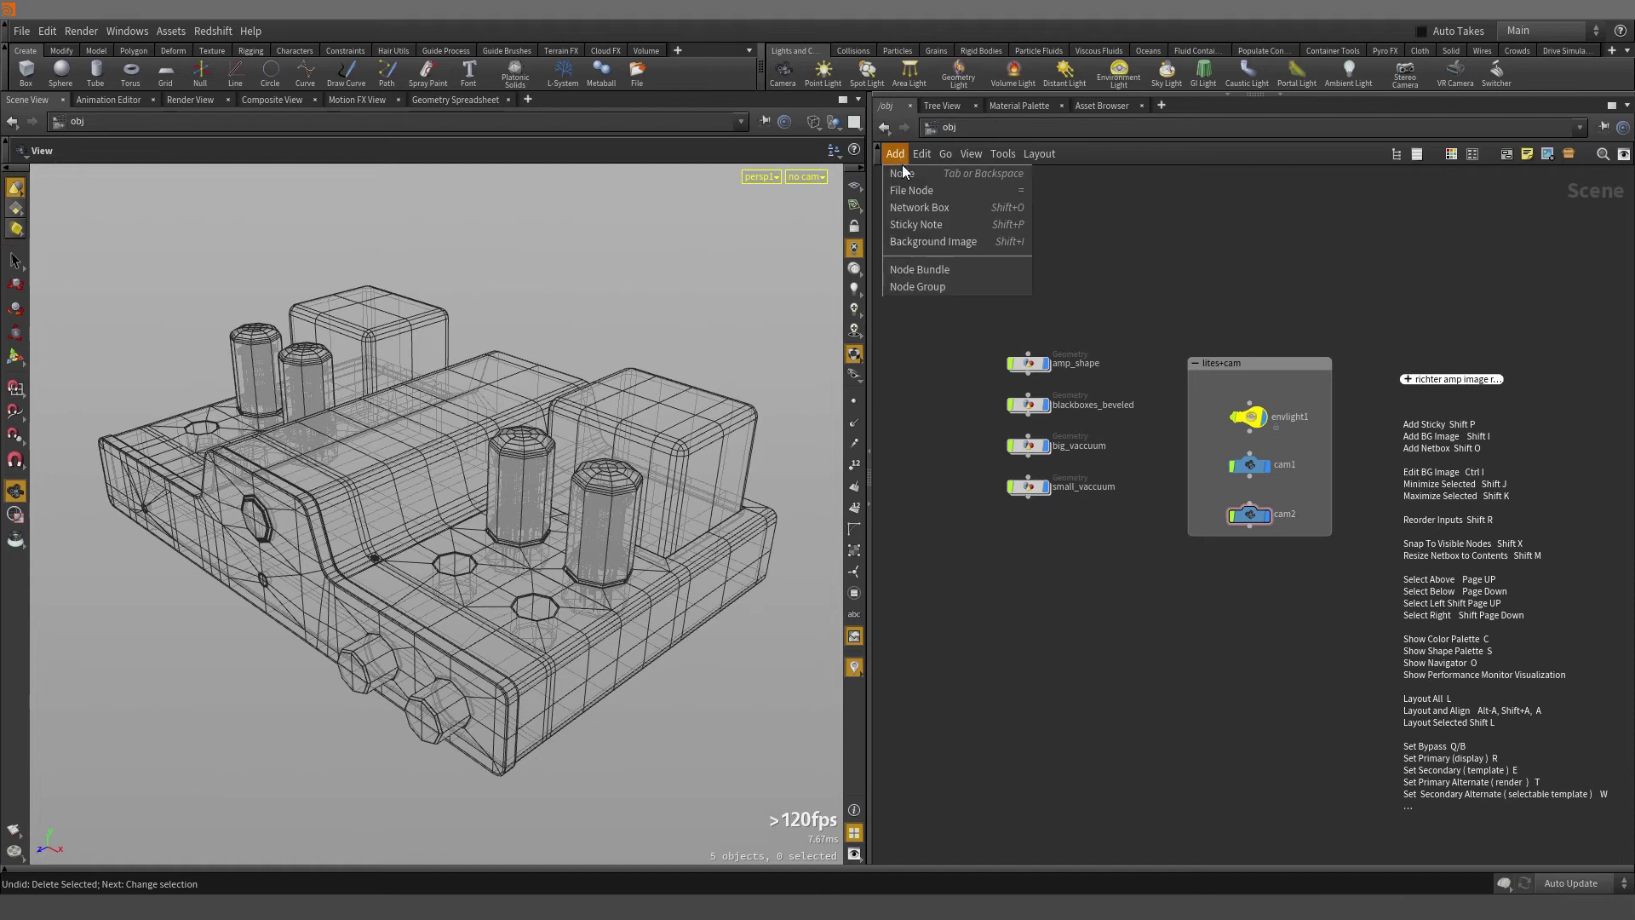
left_click(985, 242)
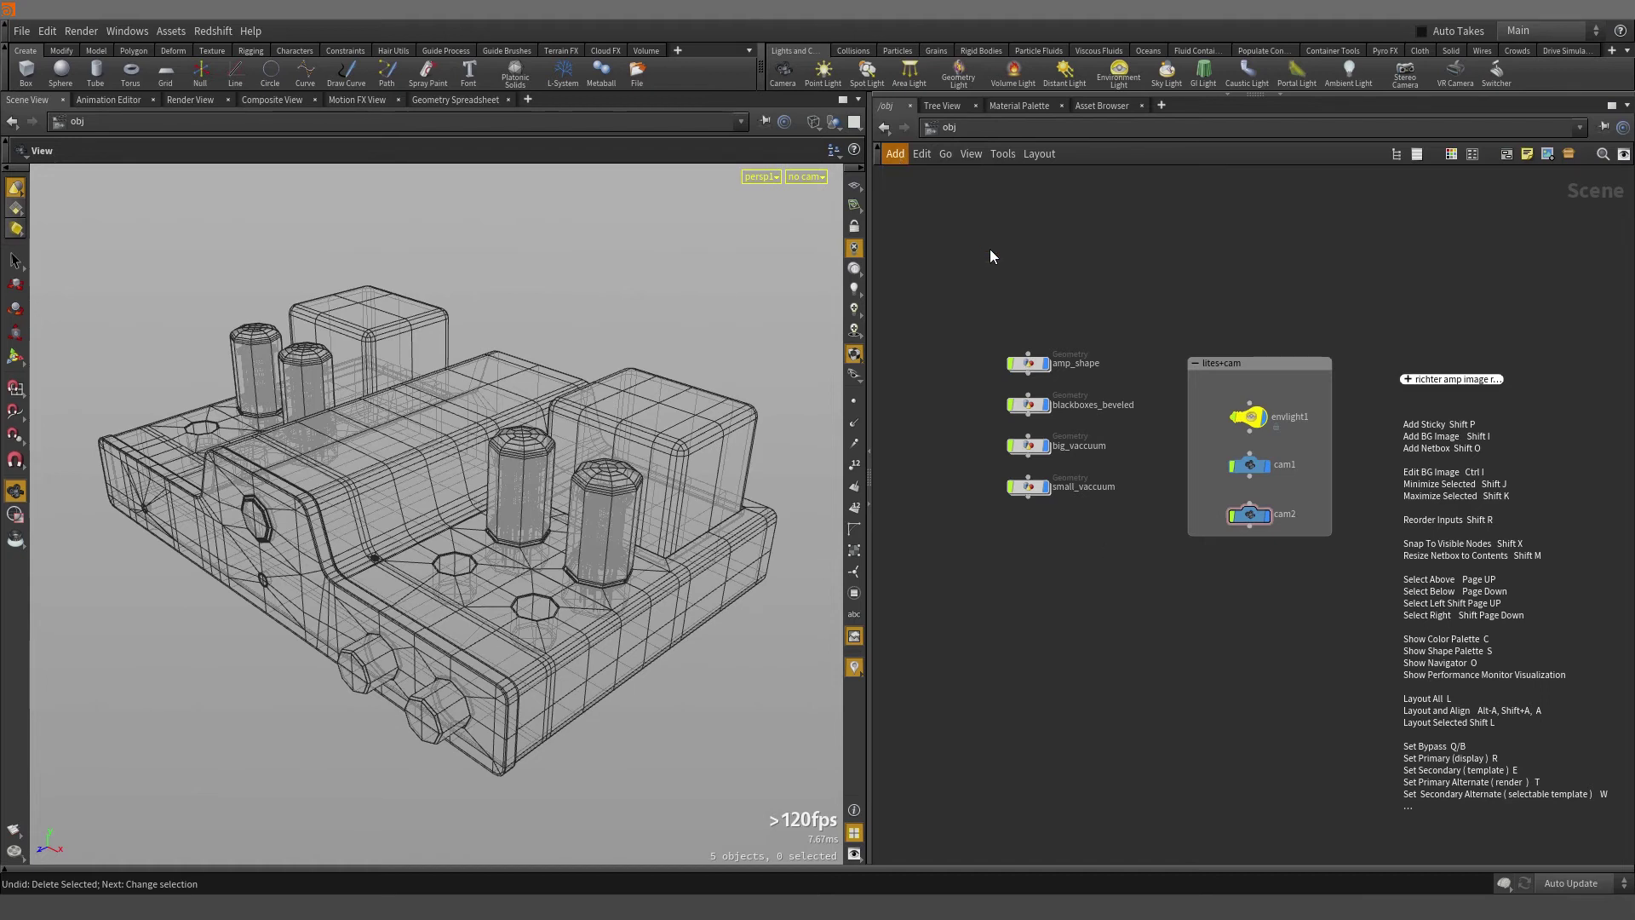
double_click(944, 137)
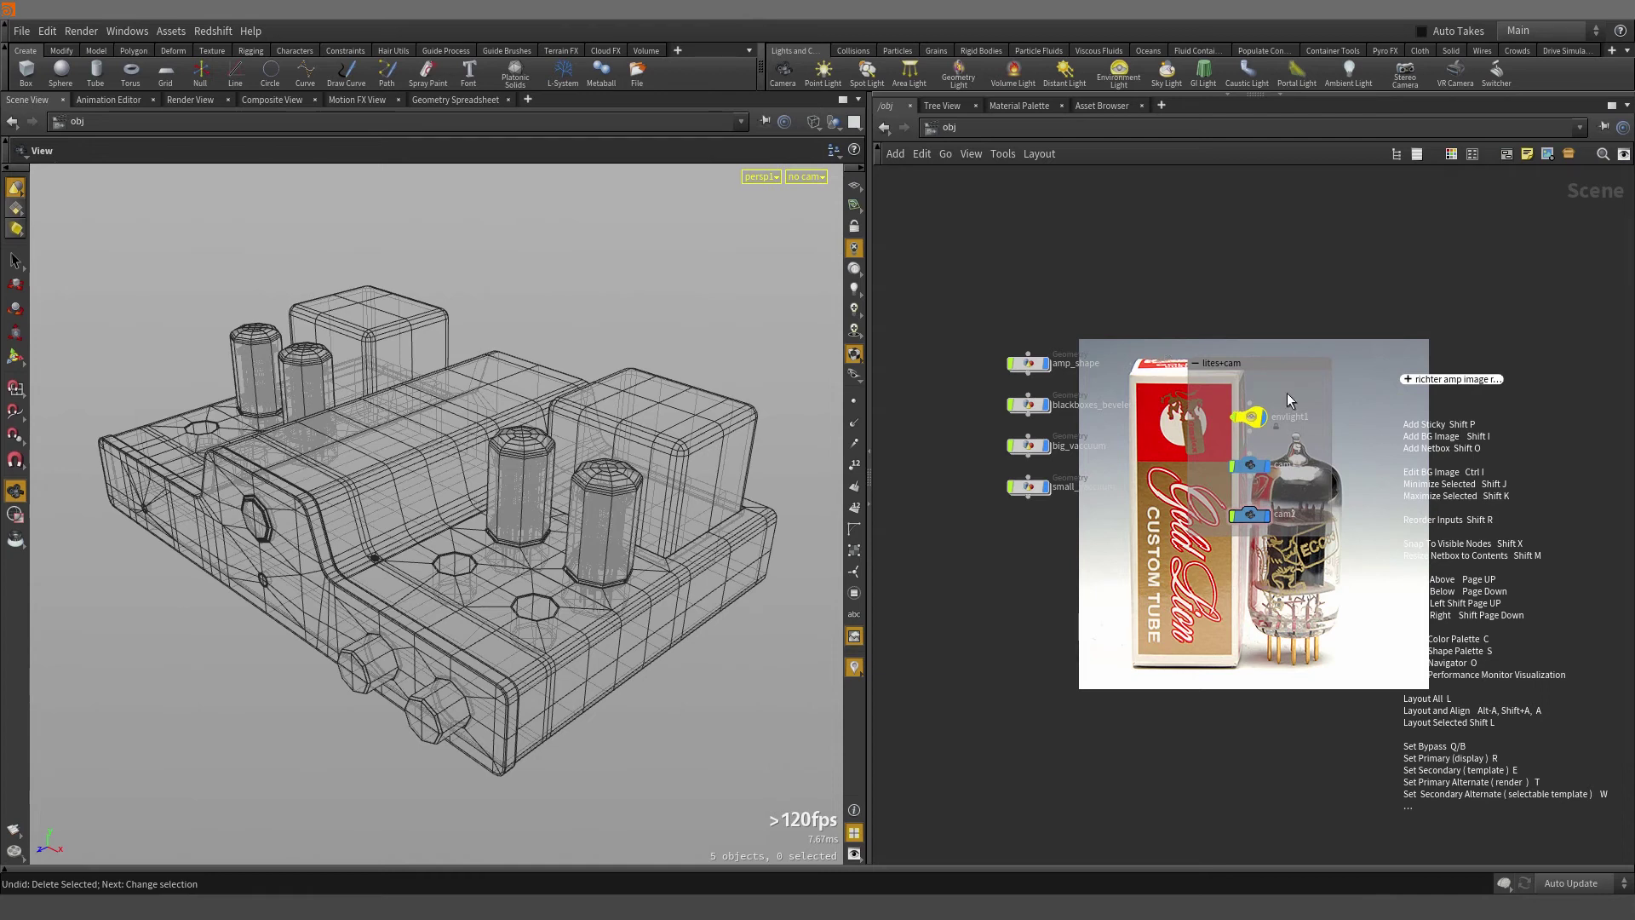
- Enable background image editing, and shrink the tube image and place it just below the geometry nodes
left_click(996, 155)
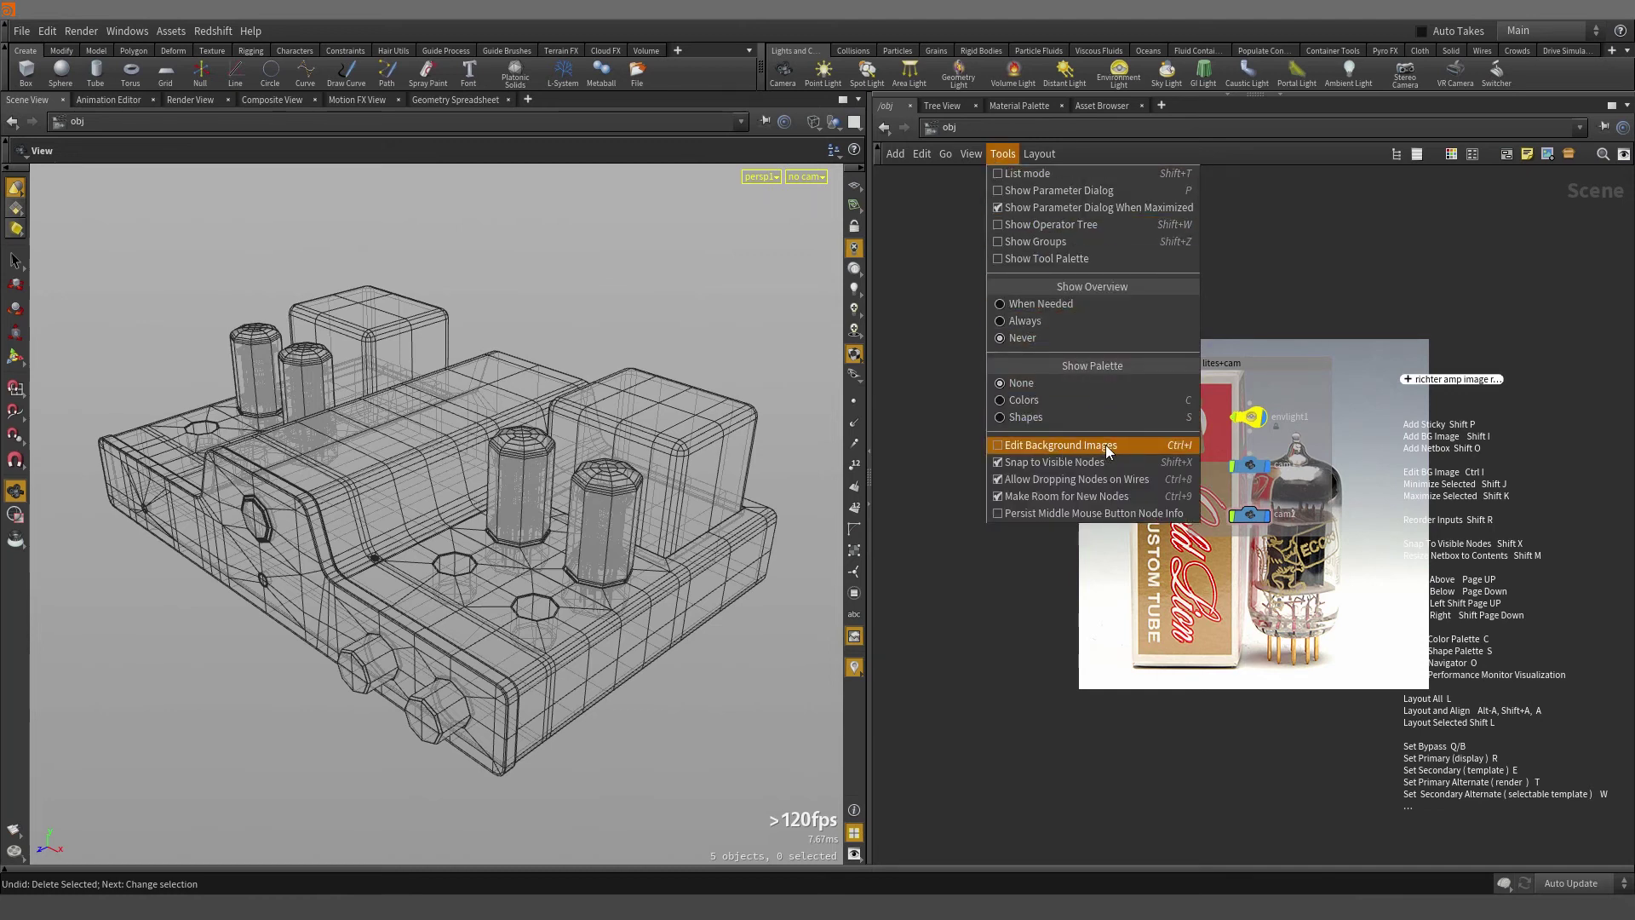
left_click(1127, 443)
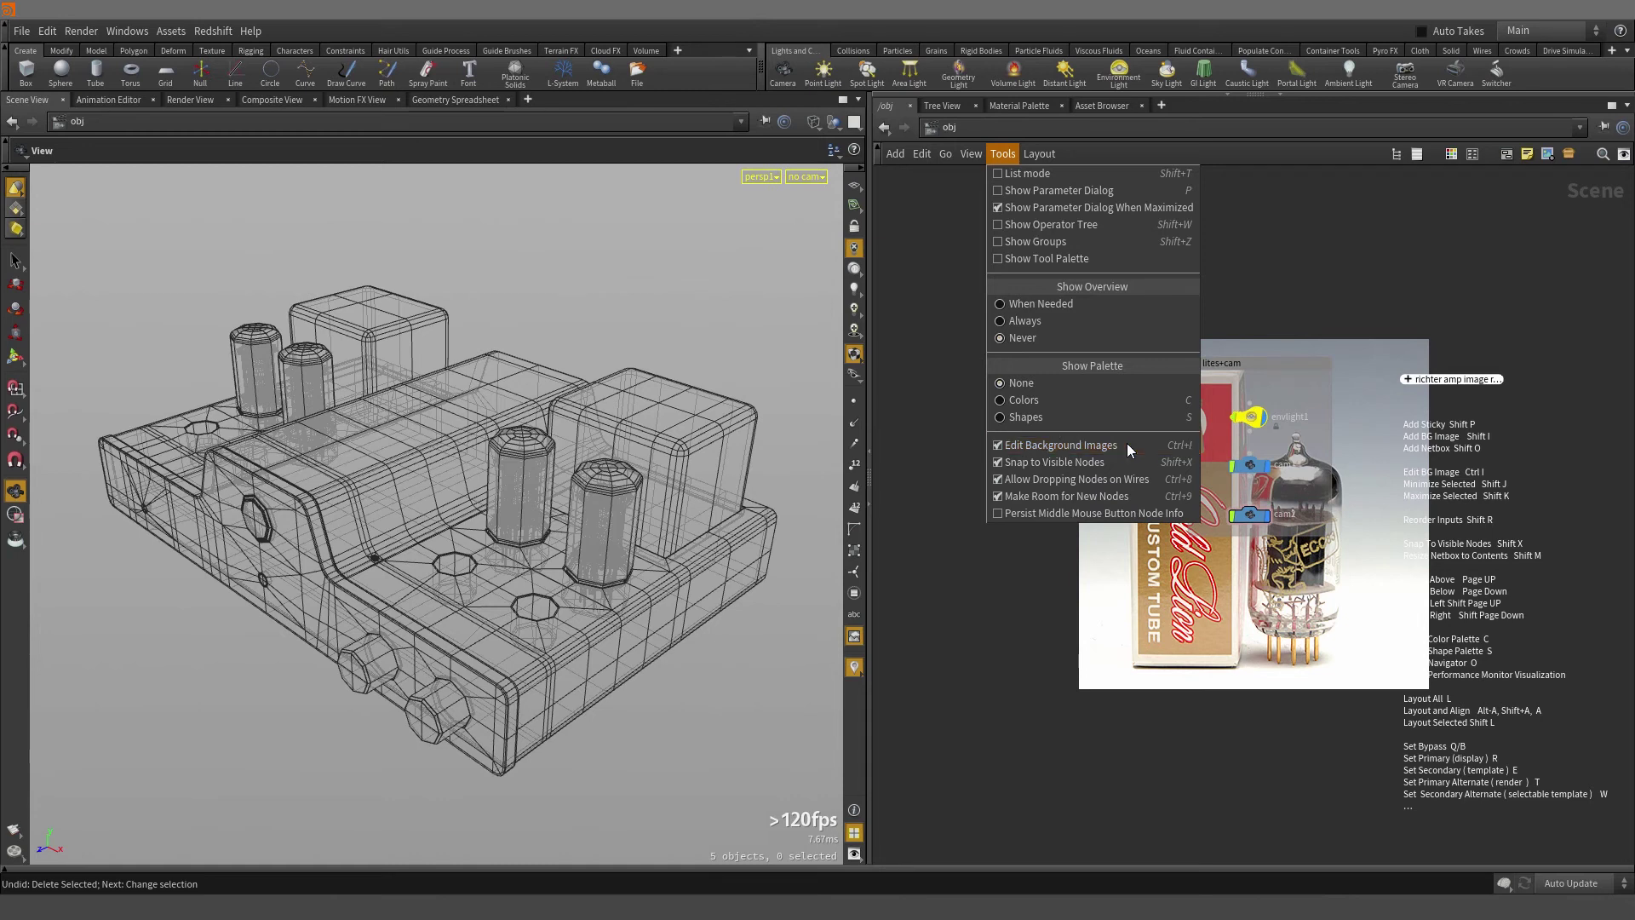
left_click_drag(1180, 364, 1075, 535)
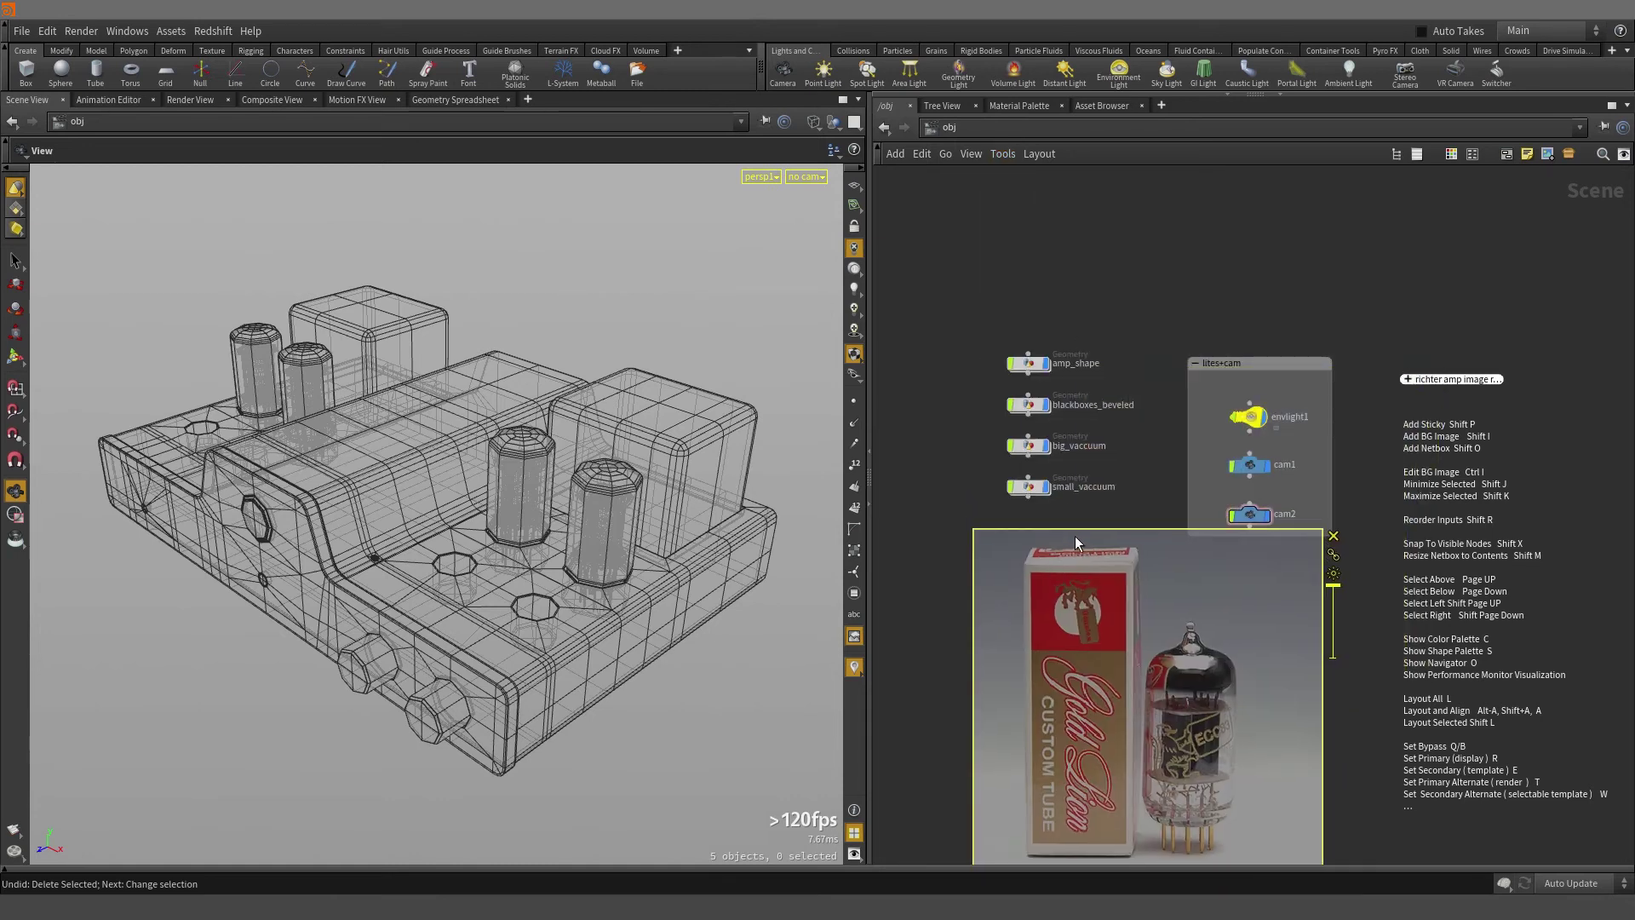
left_click_drag(972, 527, 1203, 745)
left_click_drag(1273, 810, 1160, 591)
left_click_drag(1164, 645, 1147, 596)
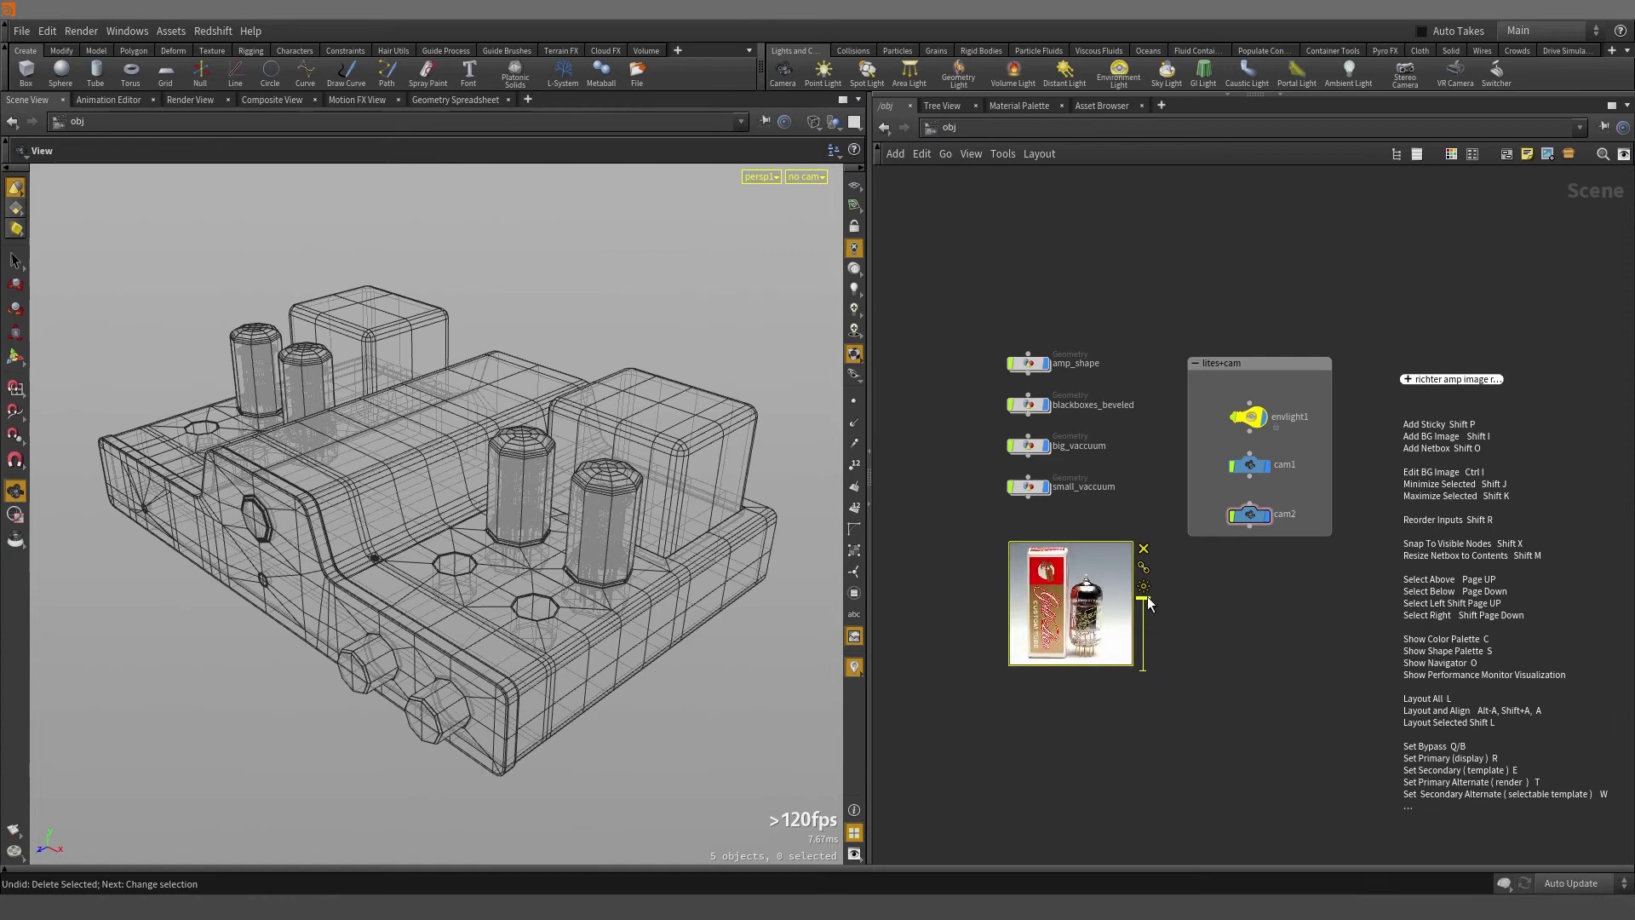
left_click(1149, 585)
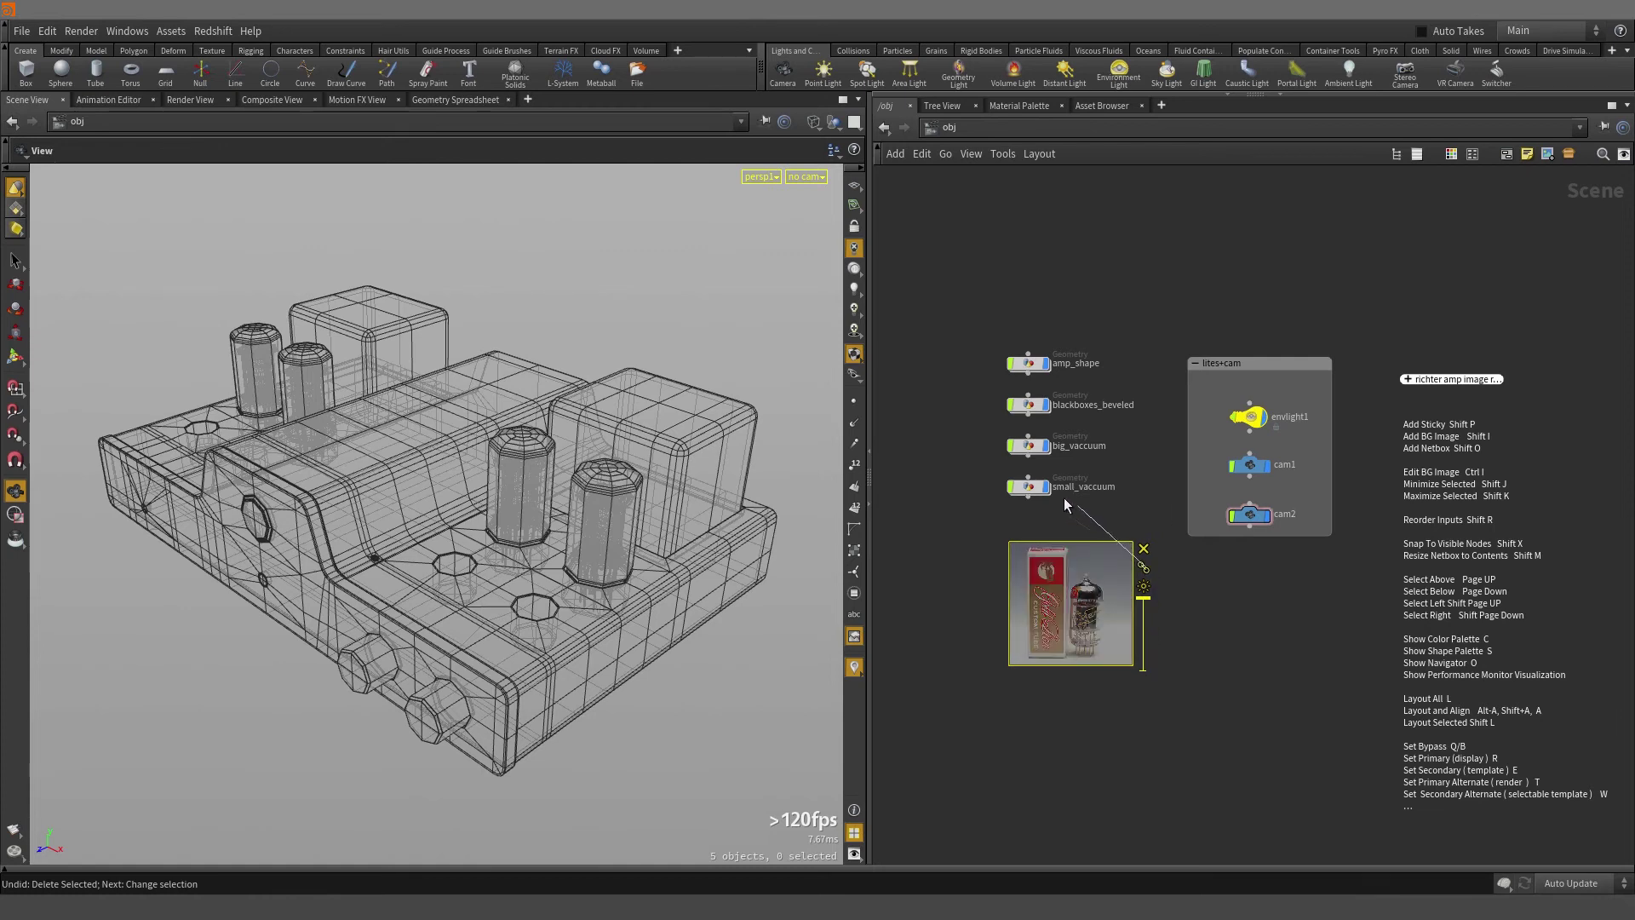
- Try linking the tube image to blackboxes_beveled, cam1 and the lites+cam box, and leave it linked to small_vaccuum
left_click_drag(1064, 499, 1019, 482)
left_click_drag(1144, 569, 1013, 400)
left_click_drag(1144, 569, 1229, 456)
left_click_drag(1144, 569, 1216, 367)
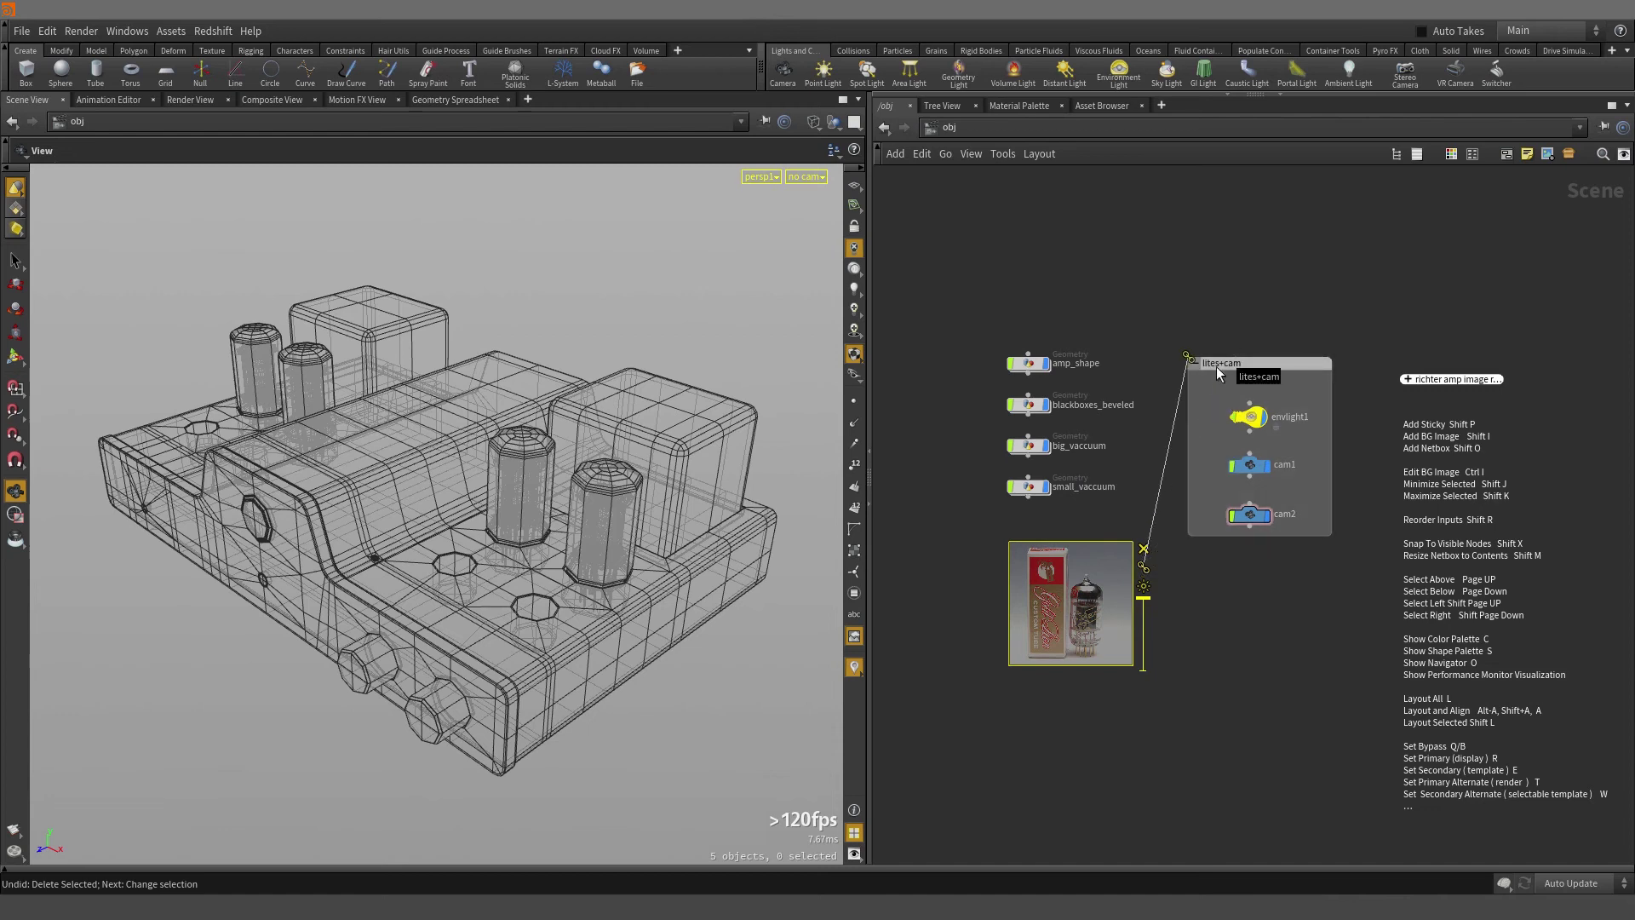
left_click_drag(1144, 569, 1024, 486)
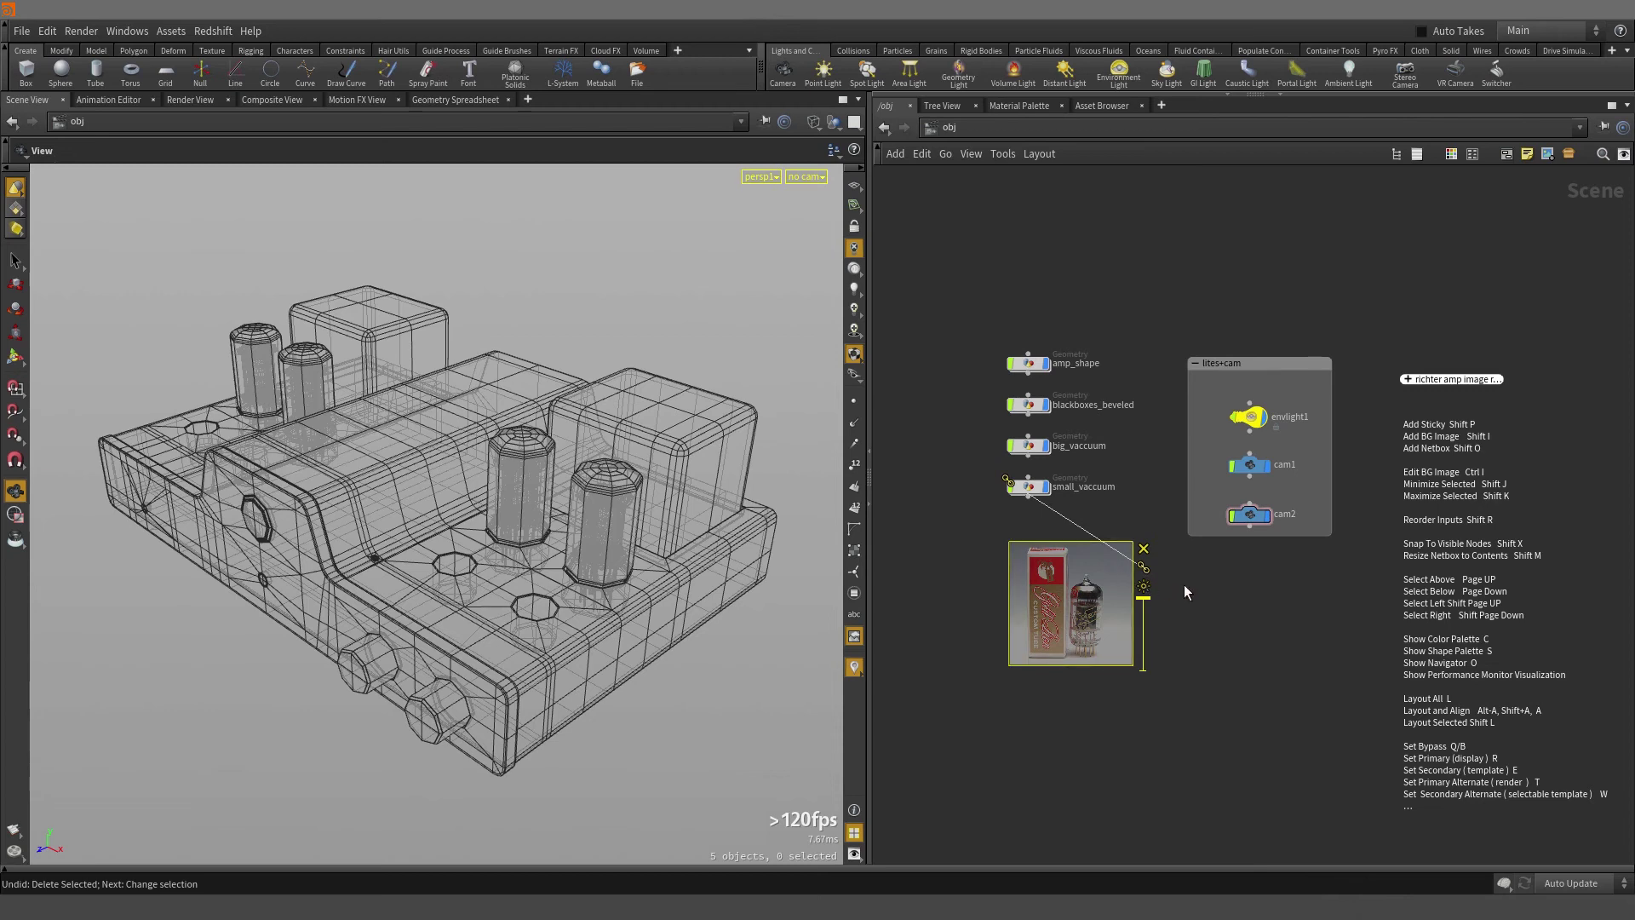
- Add small_tube_type2.jpg as a background image and shrink it to fit beside the first tube image
key("shift+i")
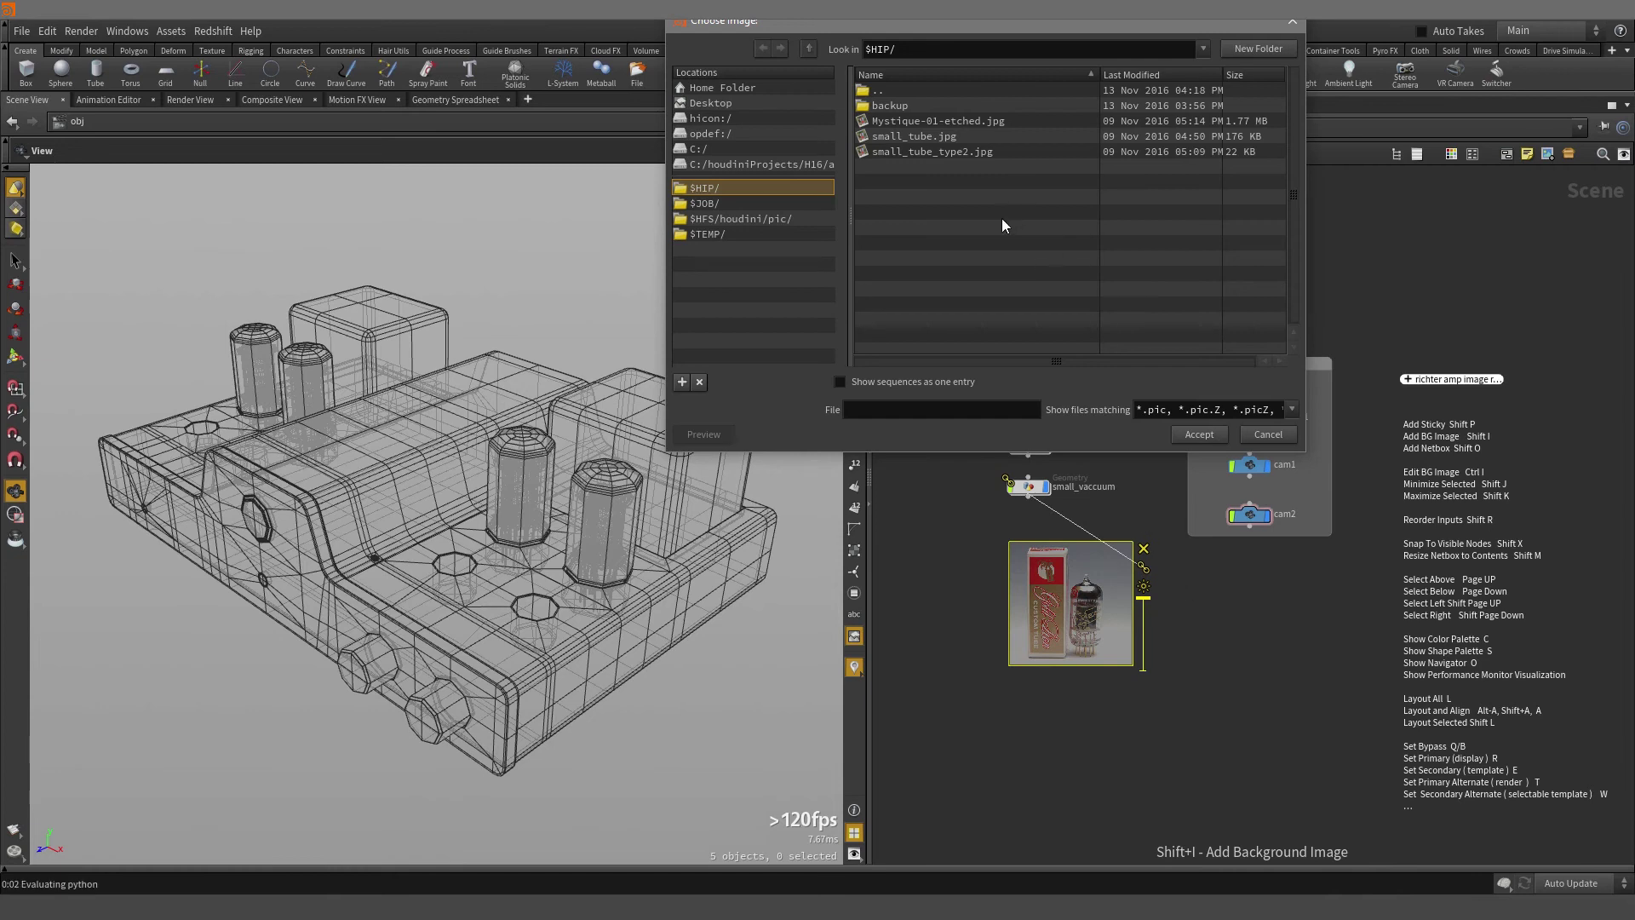
double_click(960, 153)
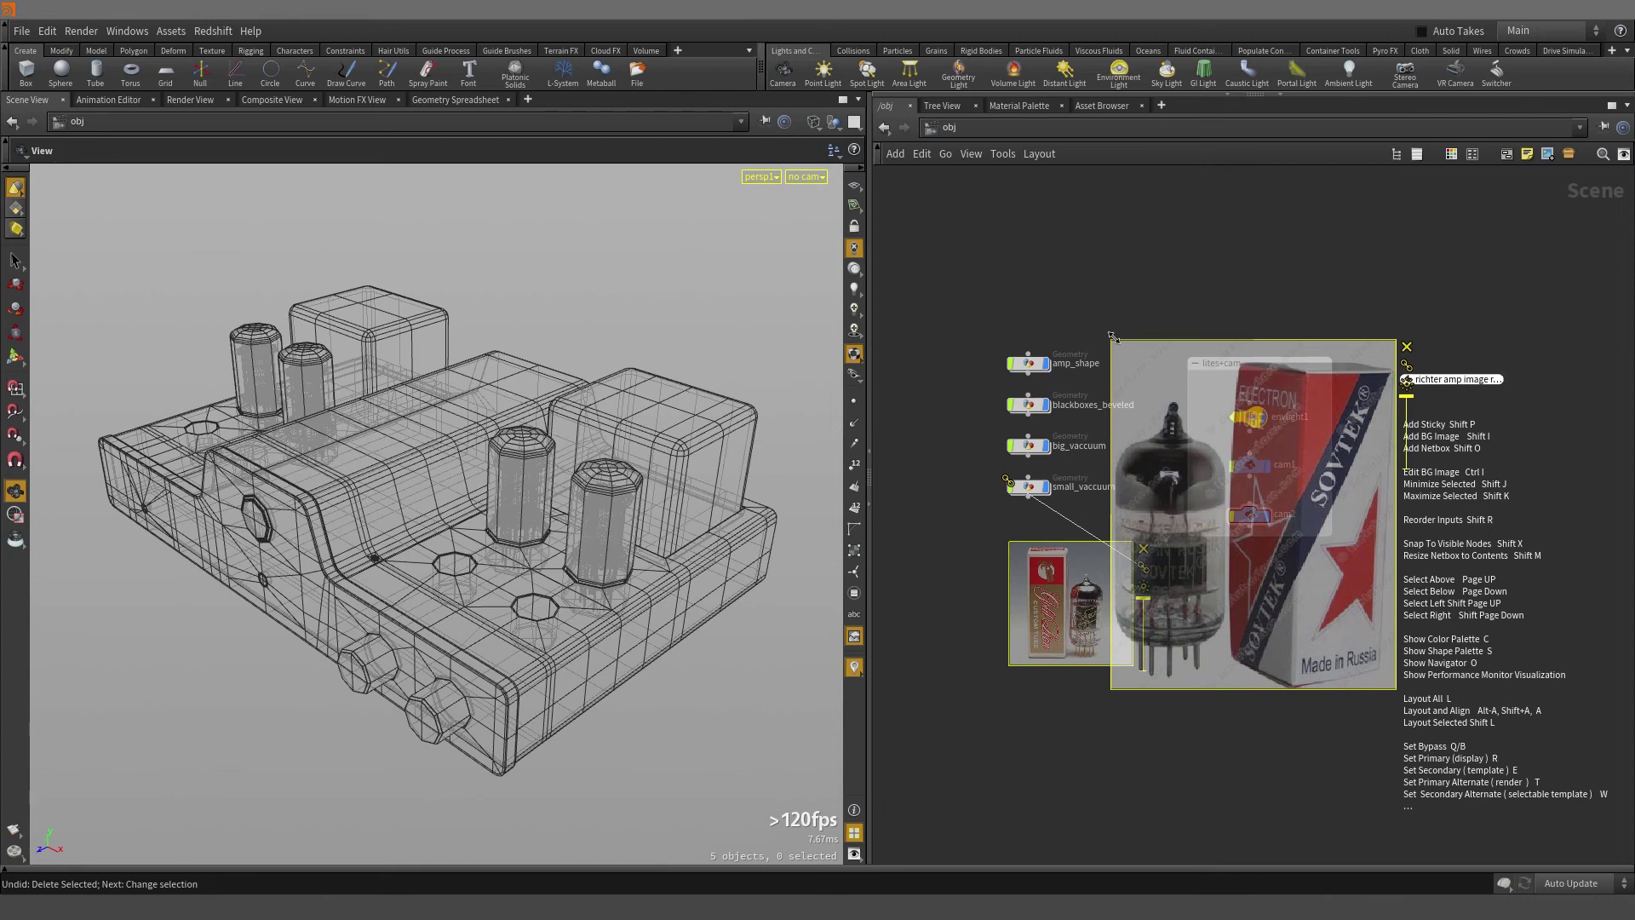
left_click_drag(1113, 337, 1212, 584)
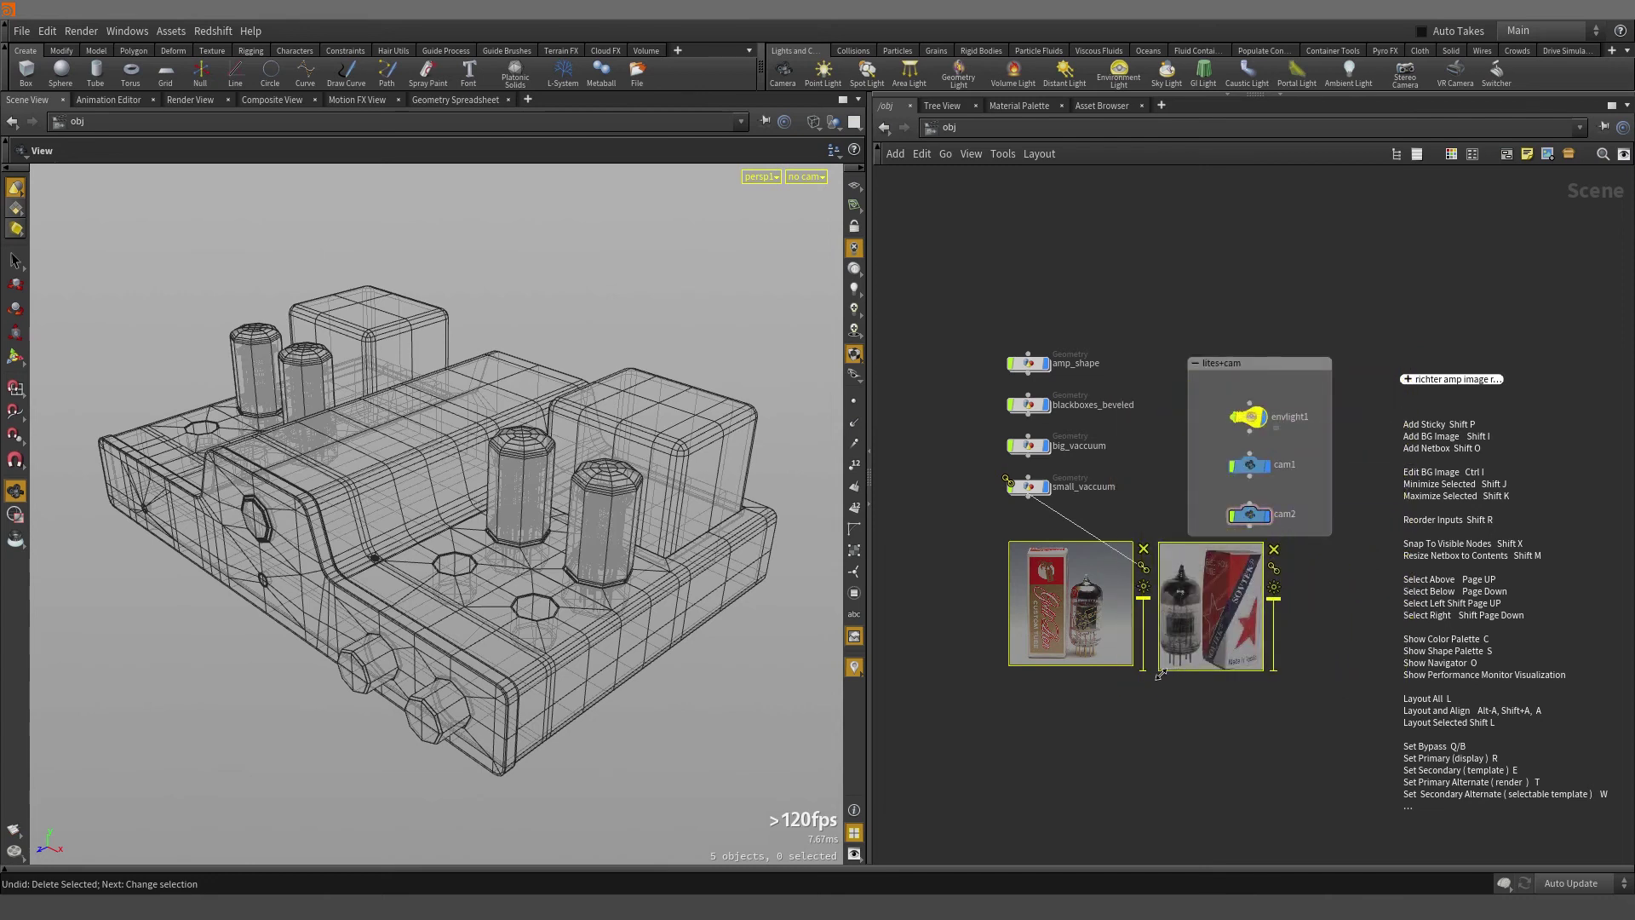
left_click_drag(1163, 669, 1166, 664)
- Link the second tube image to small_vaccuum and leave background image editing
left_click_drag(1274, 568, 1033, 483)
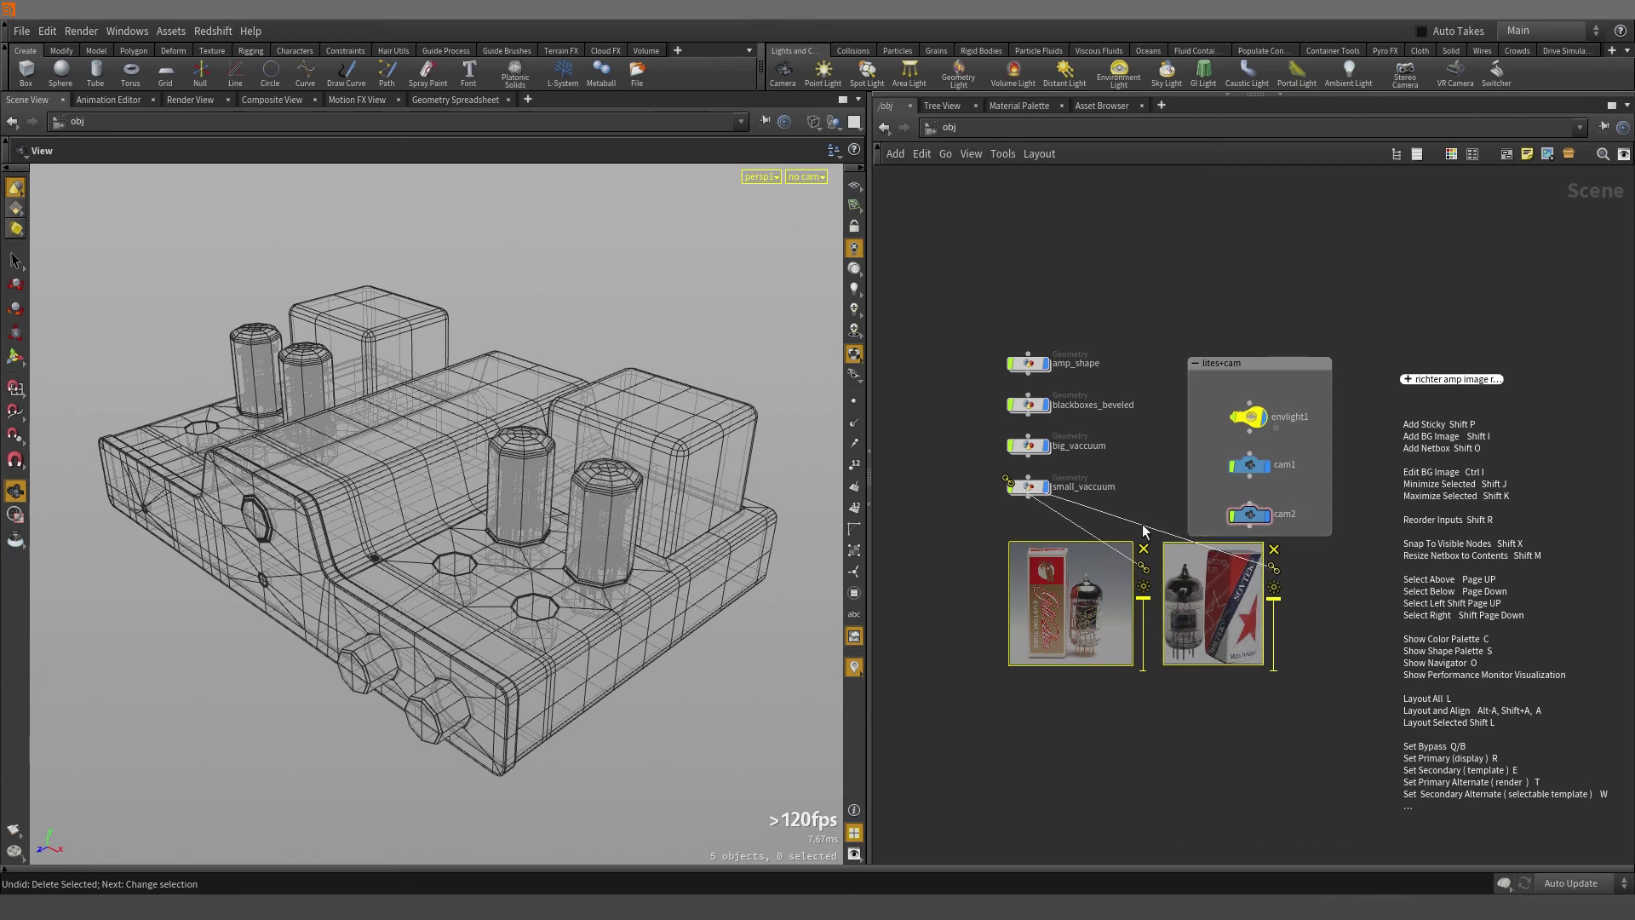
key("ctrl+i")
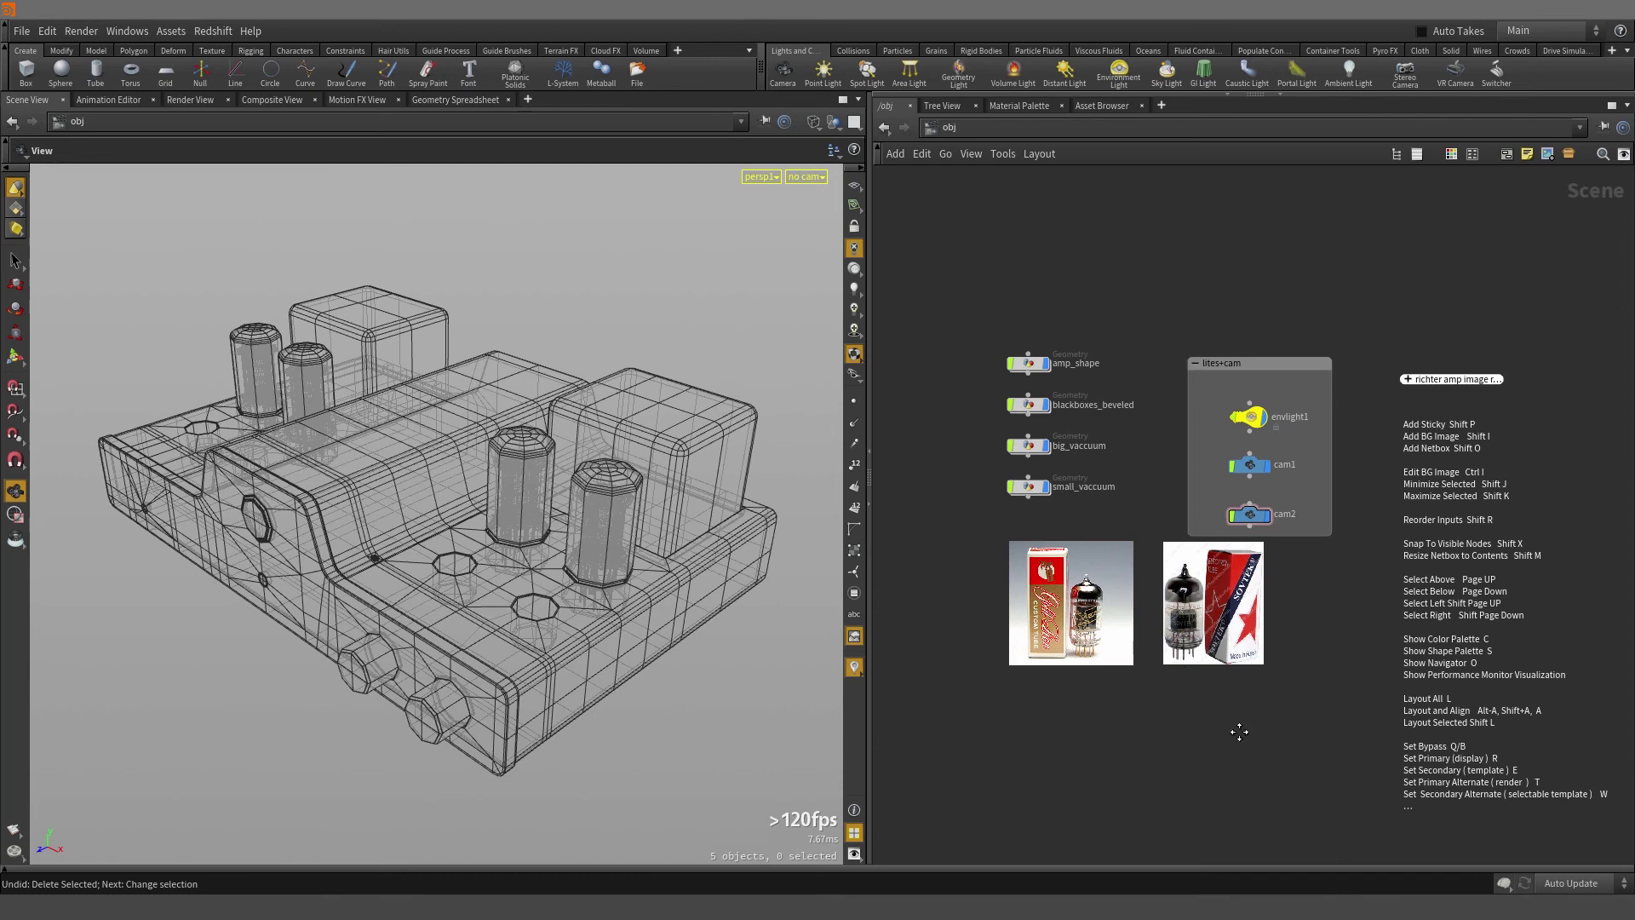
- Move small_vaccuum with its linked images around the network, and place it a short distance below big_vaccuum
middle_click_drag(1239, 732, 1325, 733)
scroll(1320, 732, "down", 1)
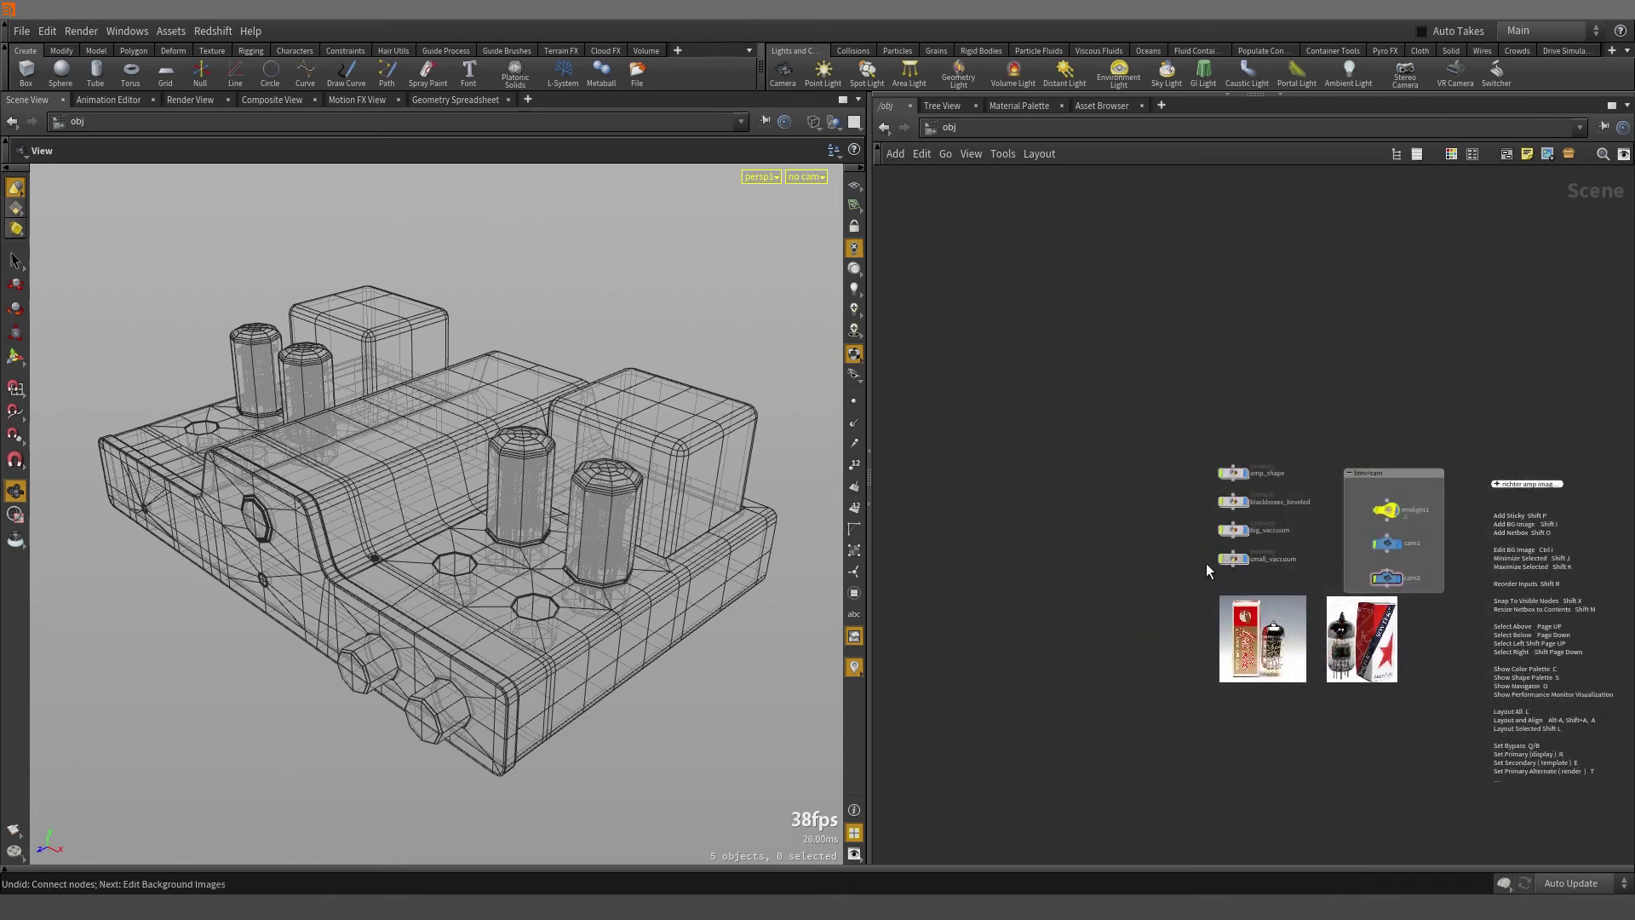
left_click_drag(1229, 560, 1224, 615)
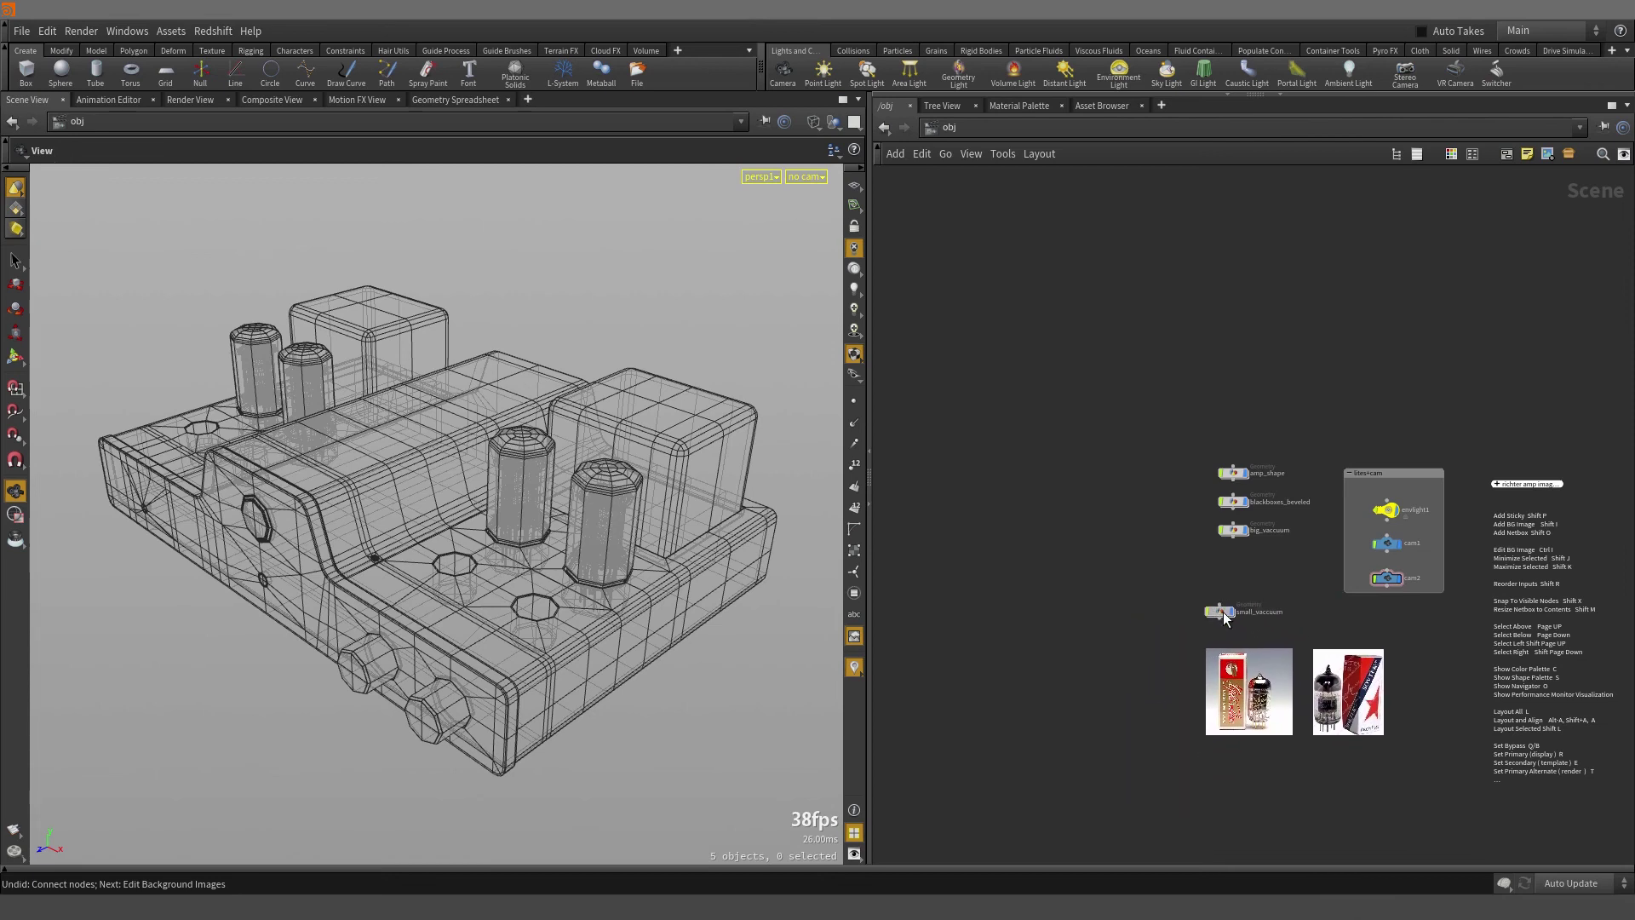
mouse_move(1224, 617)
left_click_drag(1224, 616, 1431, 276)
middle_click_drag(1286, 315, 1080, 377)
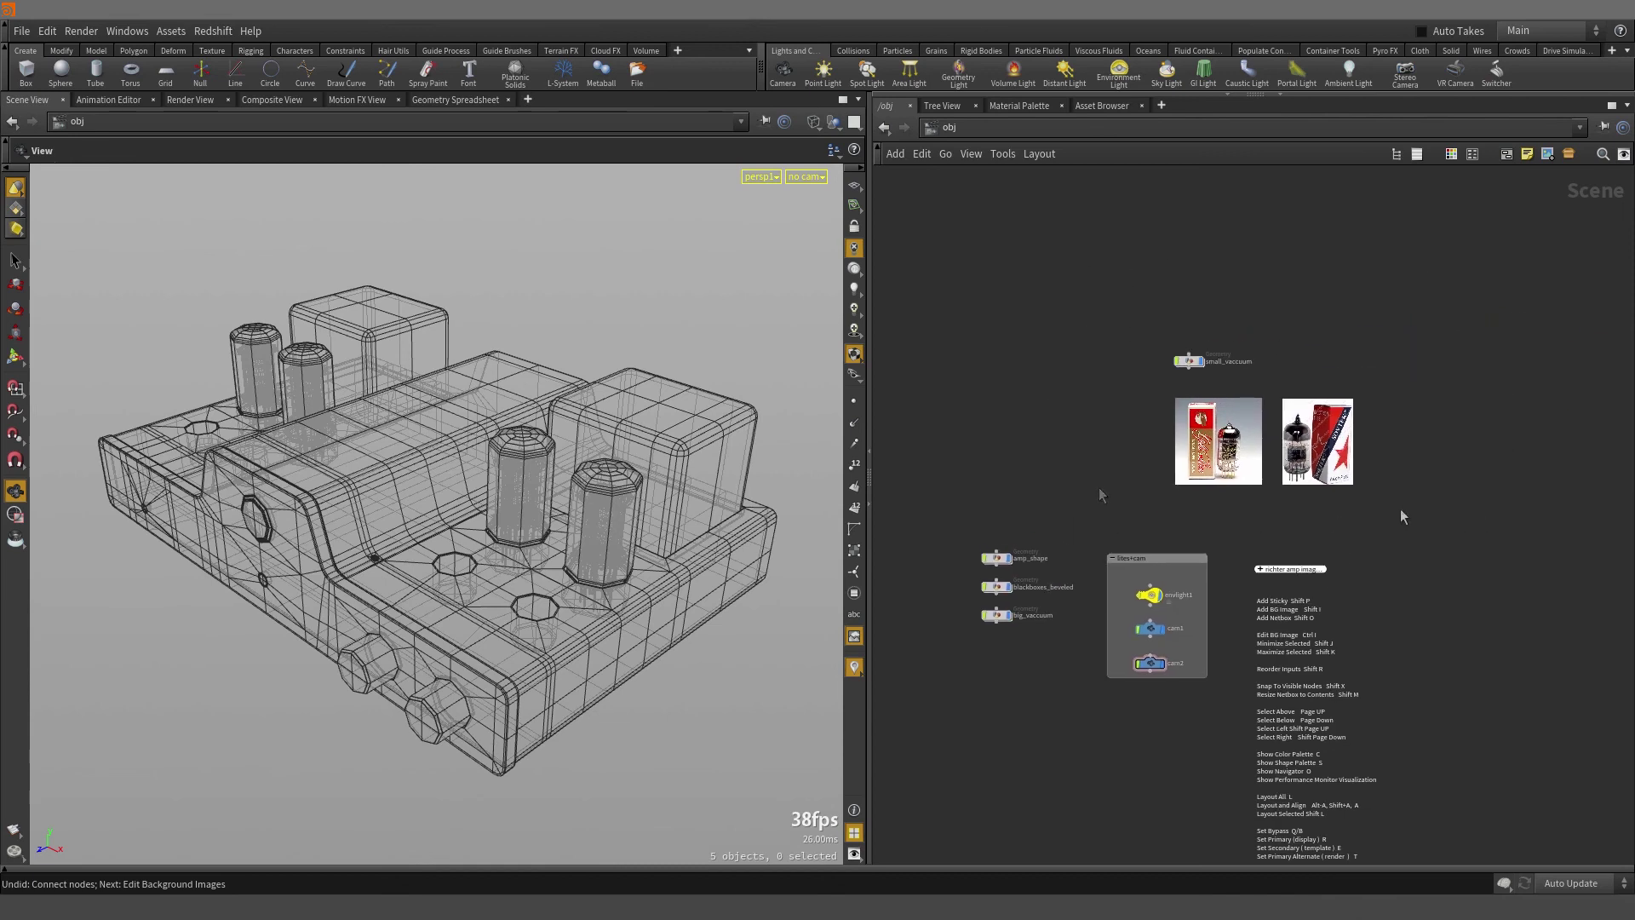
middle_click_drag(1078, 488, 1314, 512)
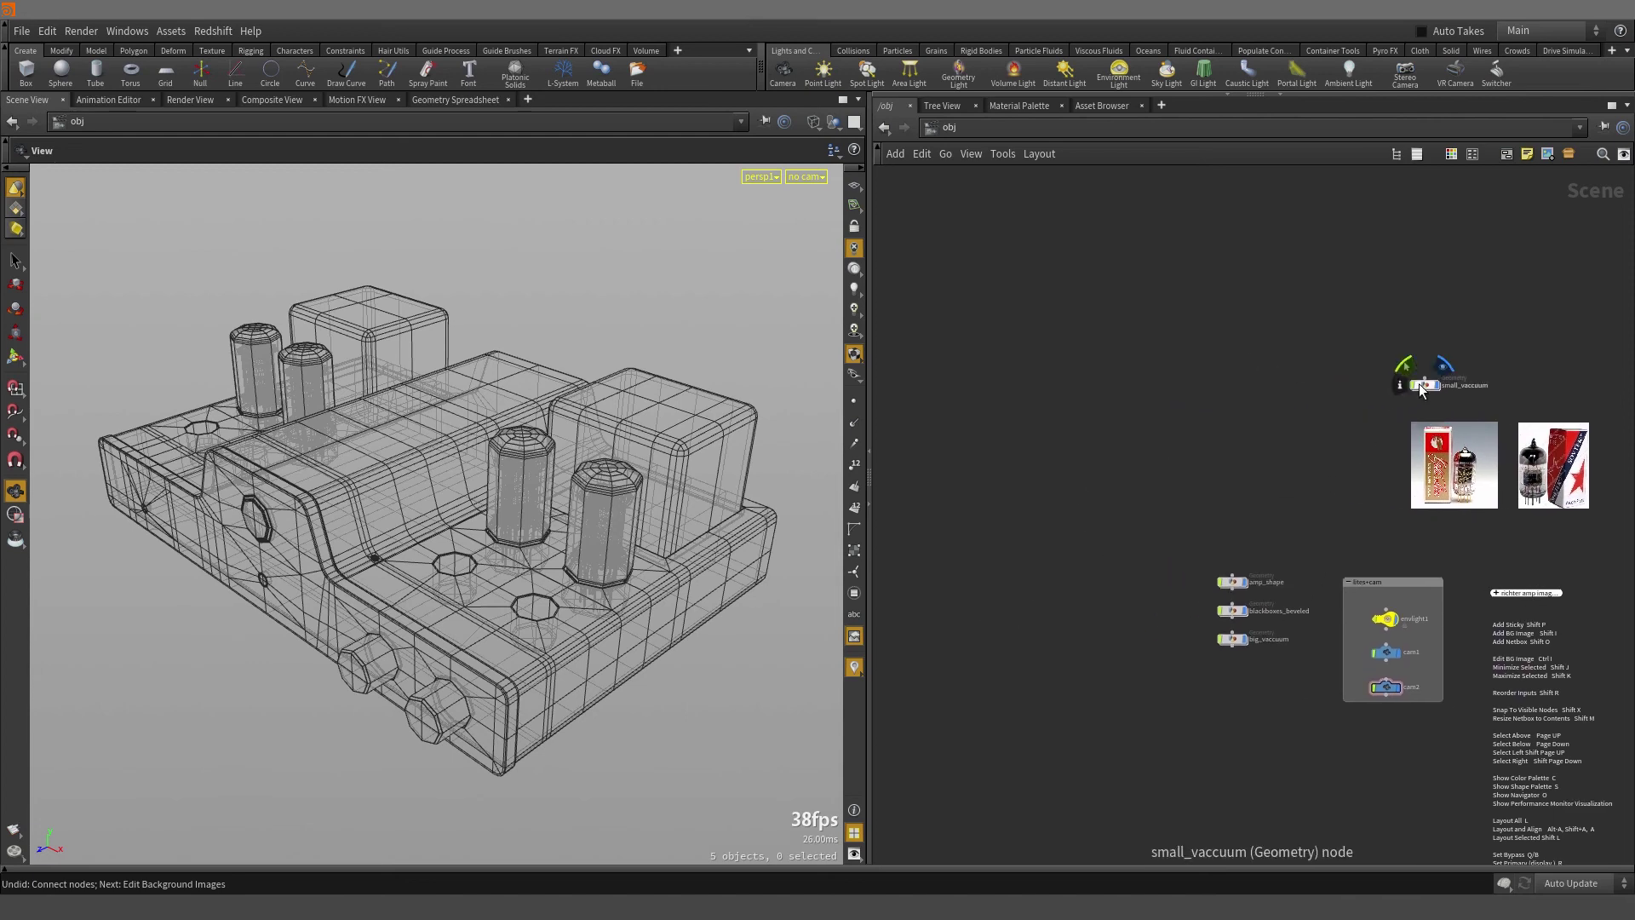
left_click_drag(1409, 390, 1229, 700)
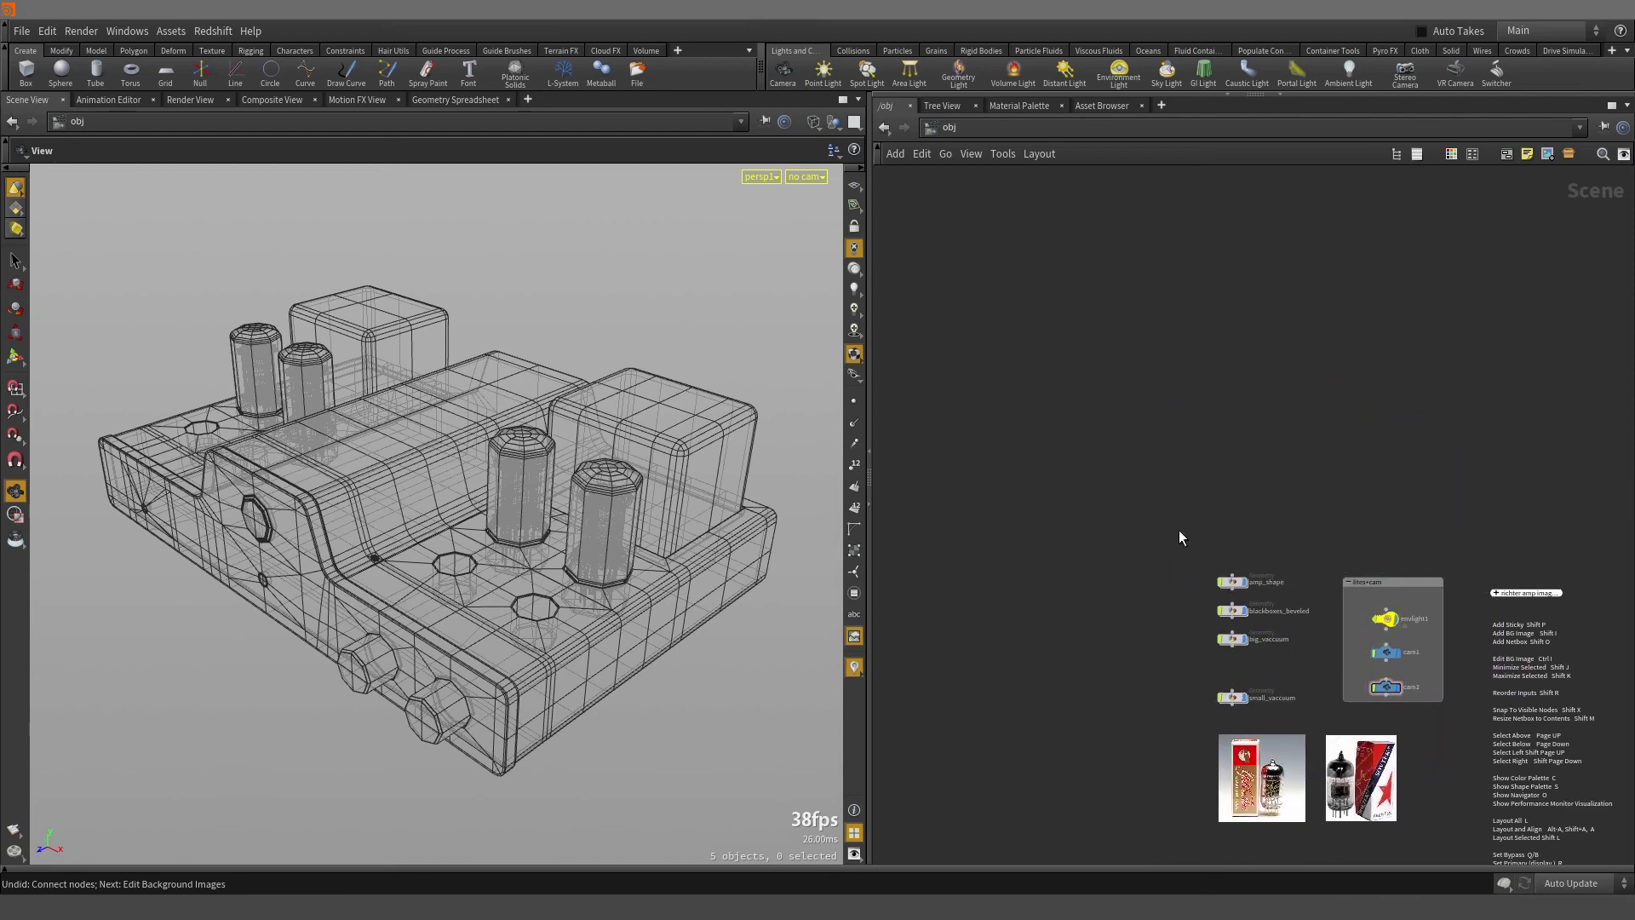
- Add Mystique-01-etched.jpg as a background image in the object network
middle_click_drag(1089, 530, 1213, 484)
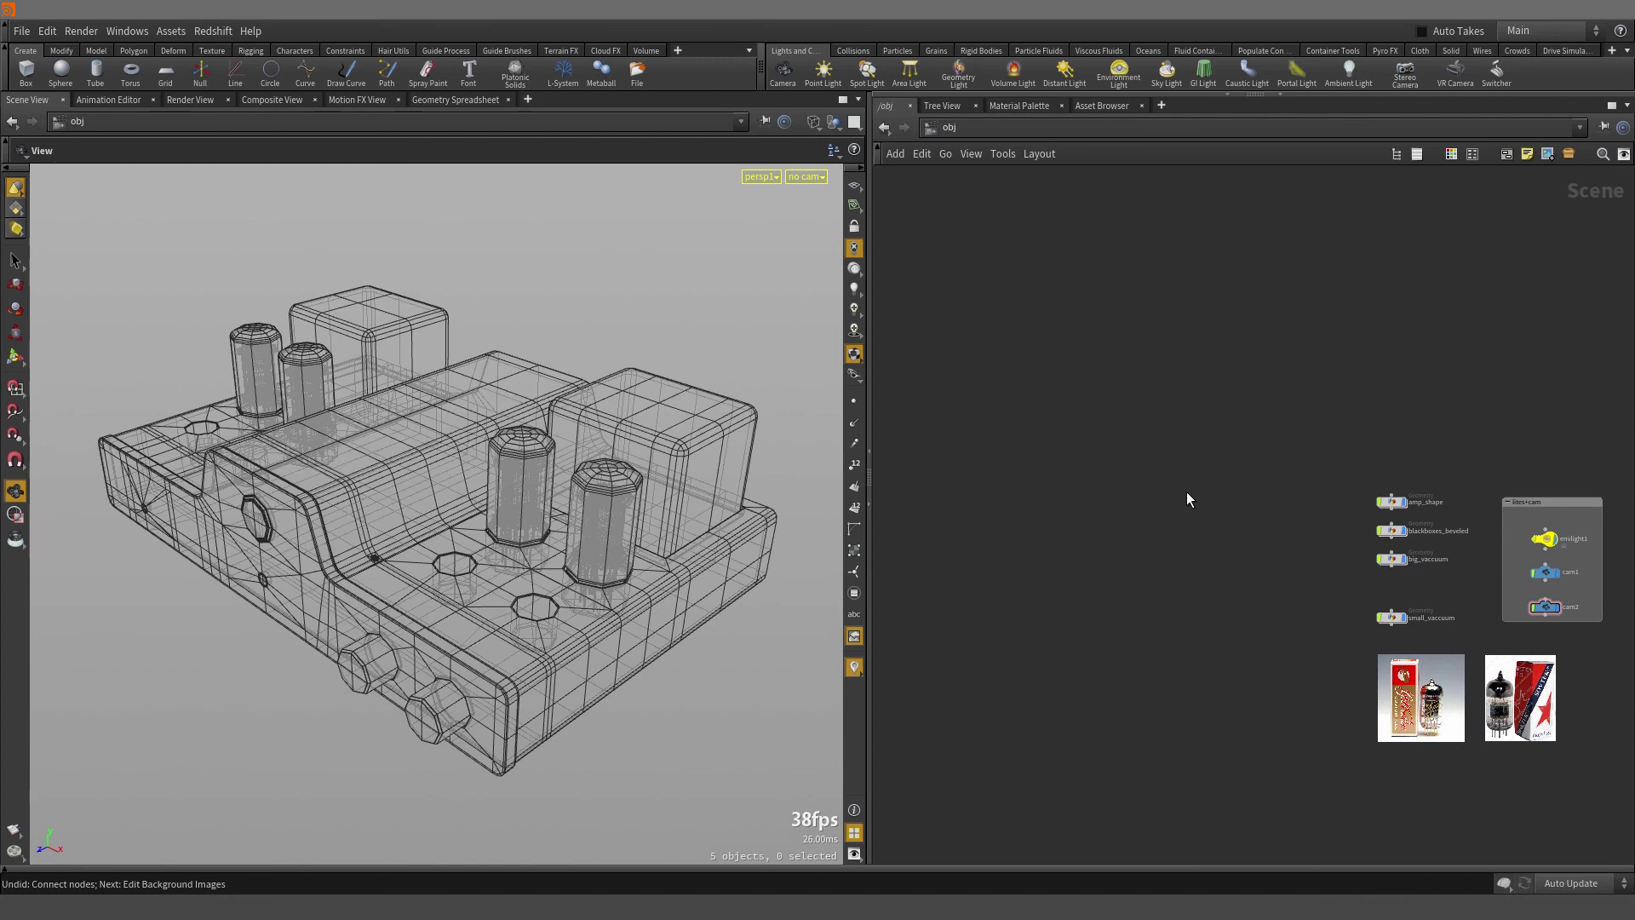
key("shift+i")
double_click(941, 119)
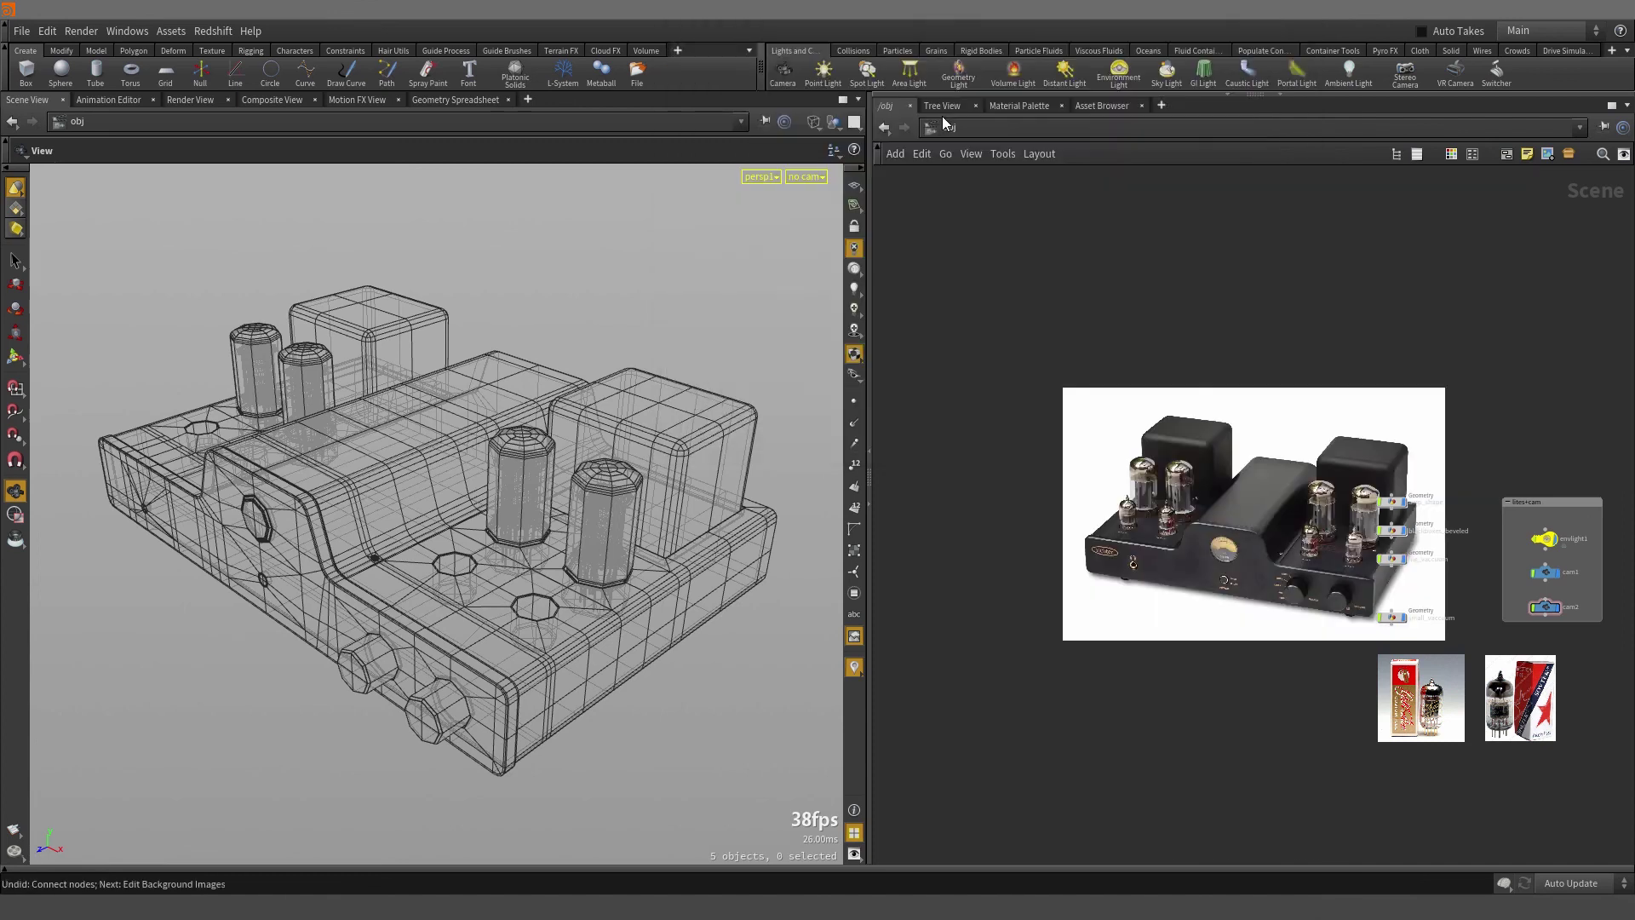
- Enable background image editing, and move the amplifier image to the left of the geometry nodes and enlarge it
key("ctrl+i")
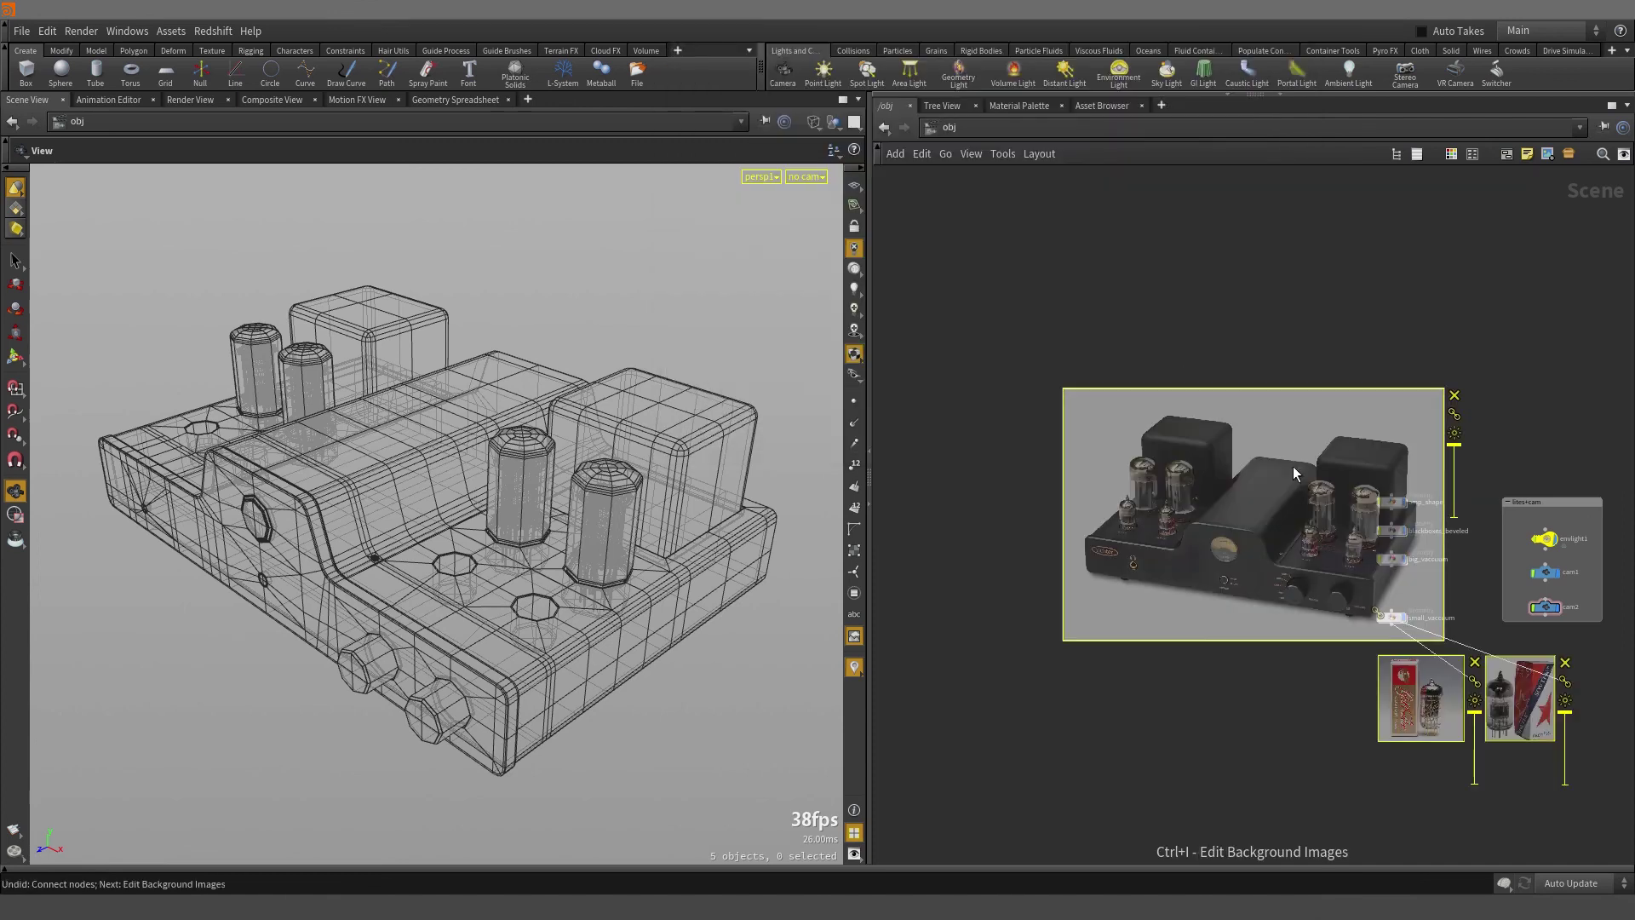
left_click_drag(1293, 467, 1097, 451)
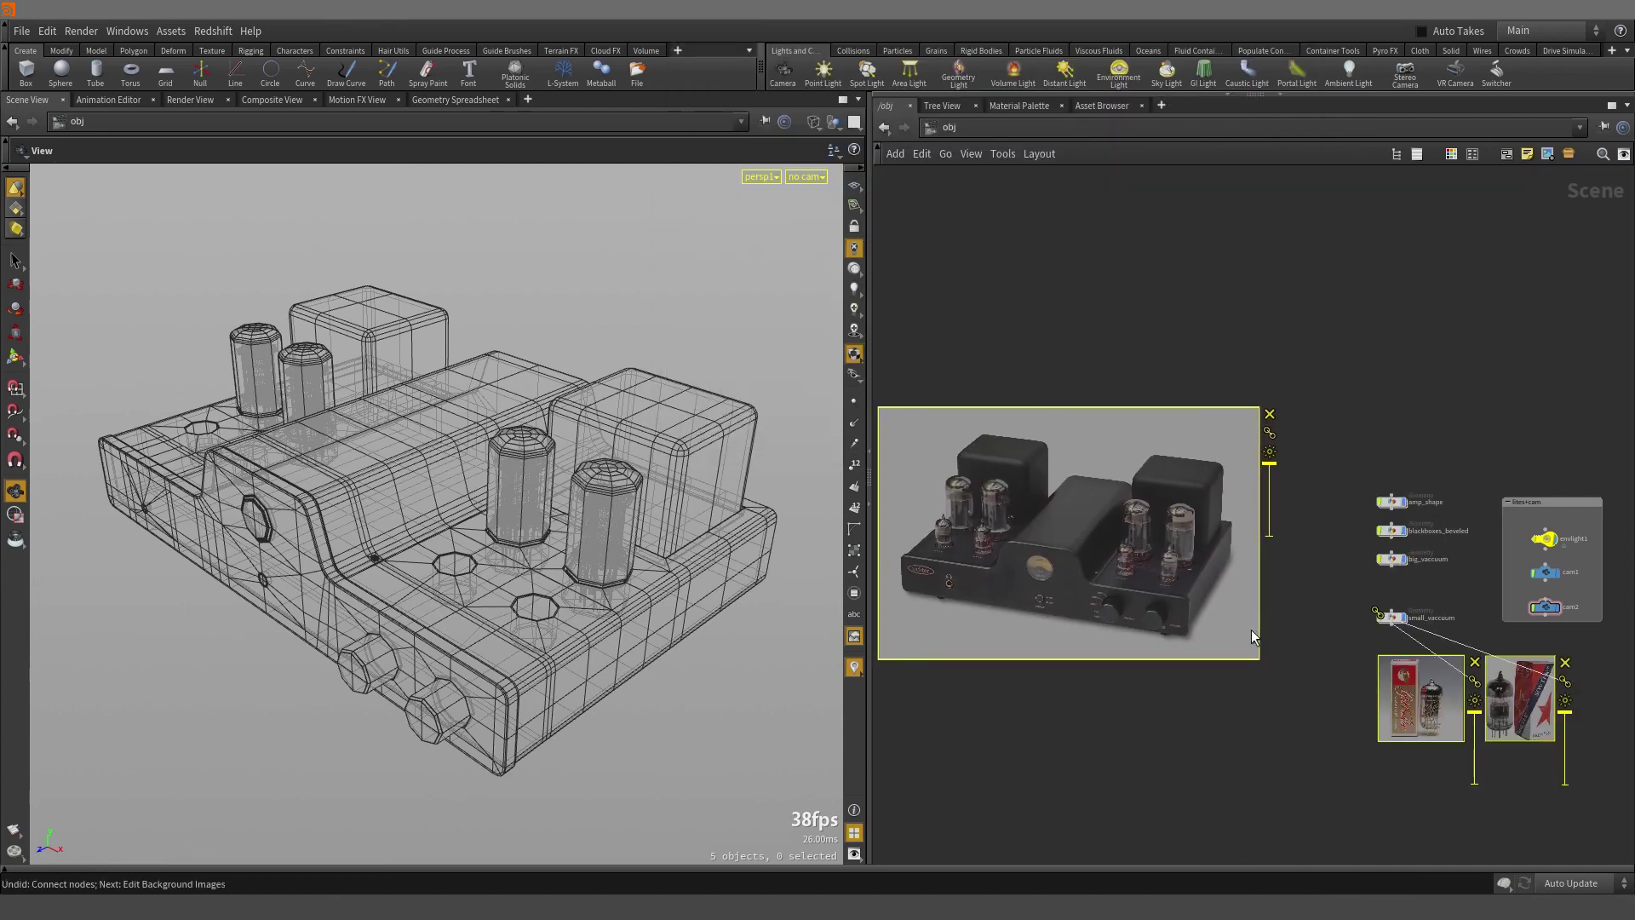
left_click_drag(1259, 658, 1363, 767)
left_click_drag(1338, 671, 1325, 677)
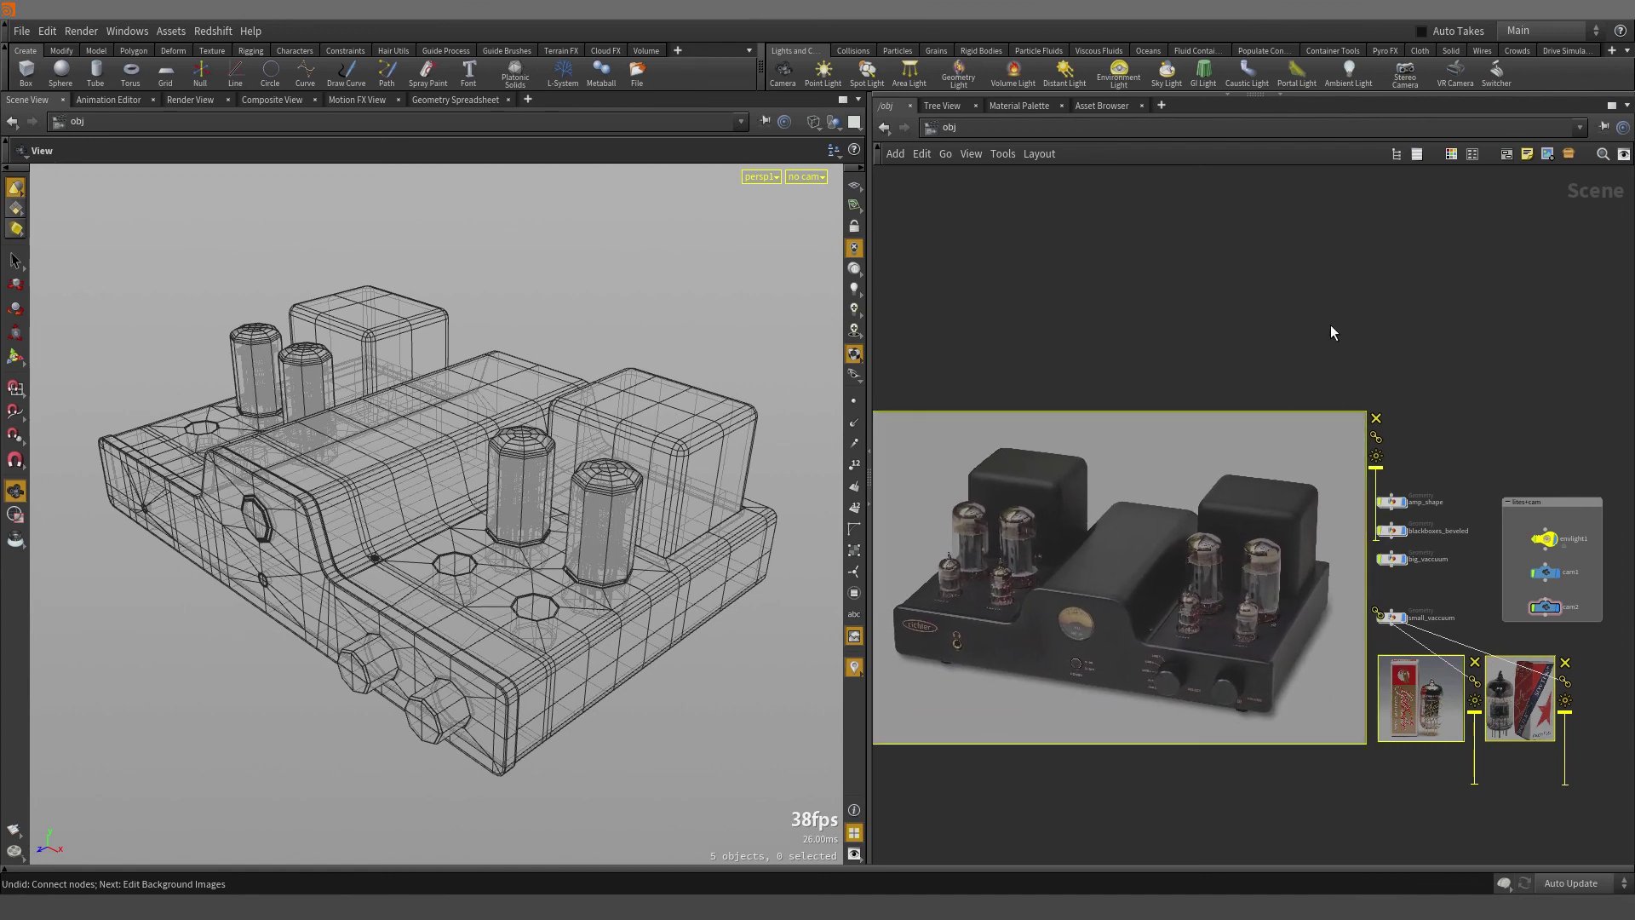
- Leave background image editing and examine the enlarged amplifier image beside the geometry nodes
key("ctrl+i")
middle_click_drag(1269, 355, 1239, 309)
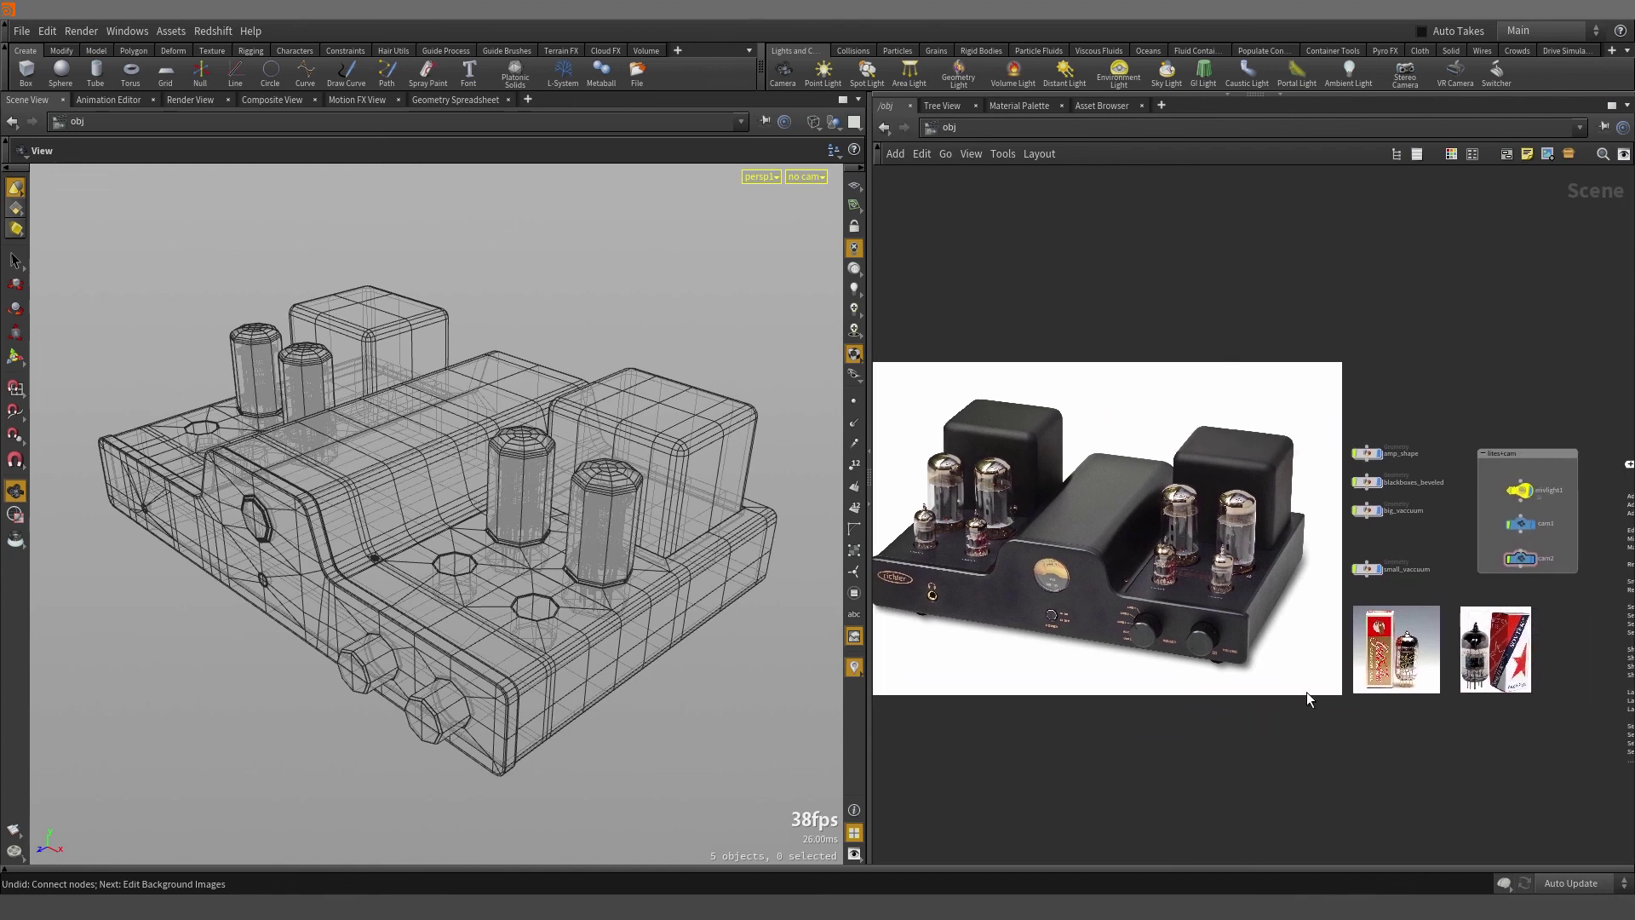
middle_click_drag(1427, 775, 1396, 752)
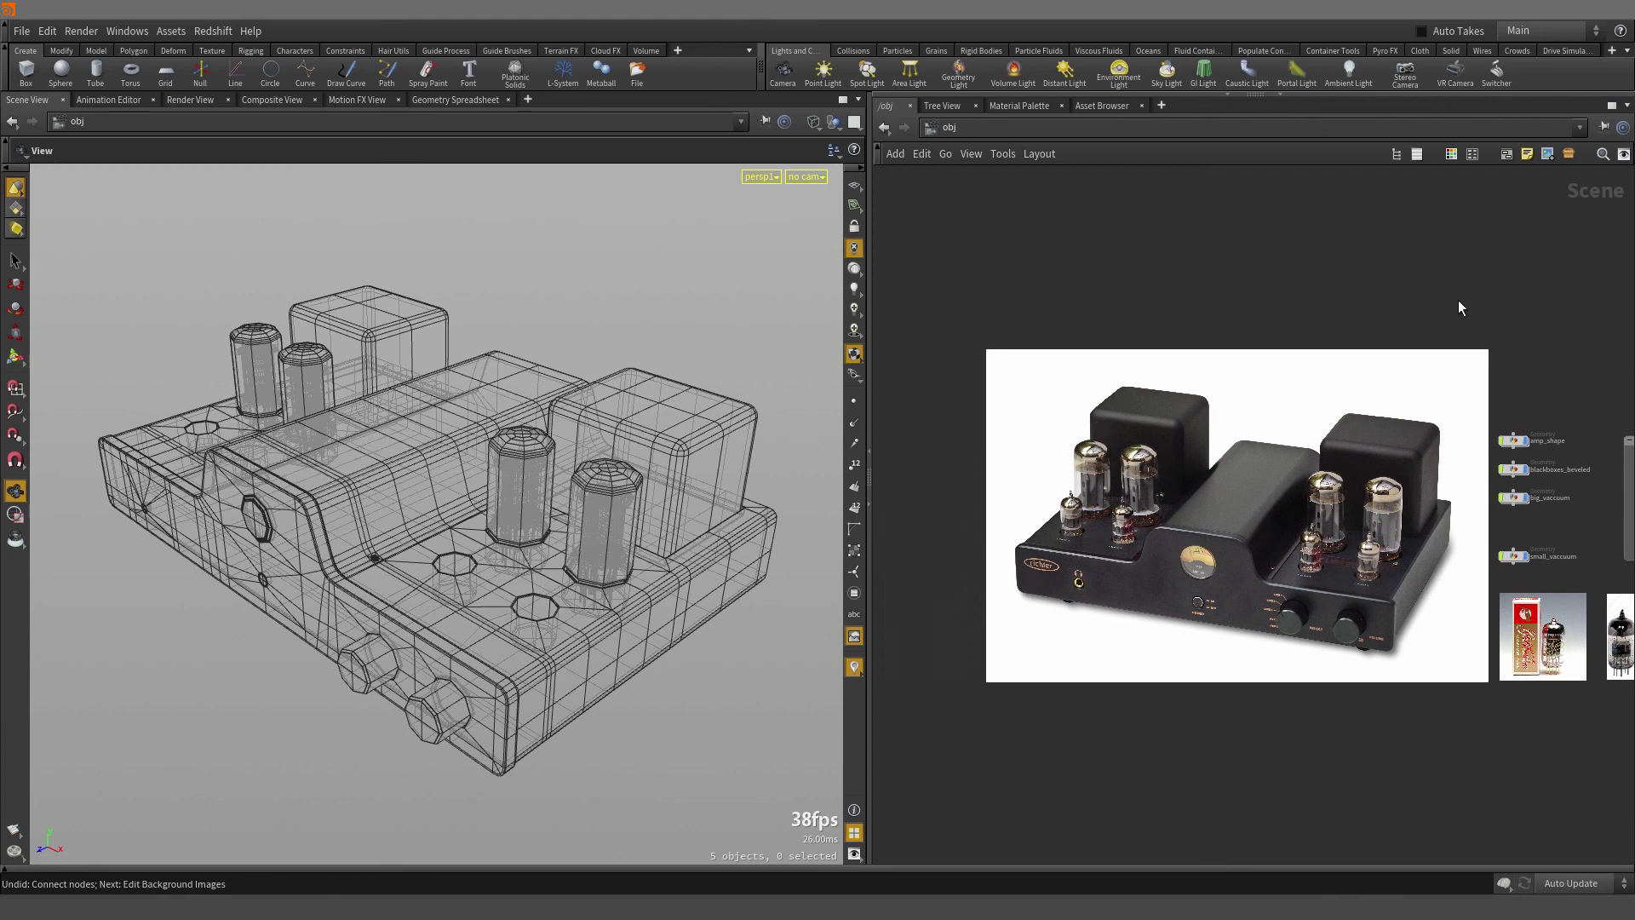
- Delete the amplifier background image from the object network in background image editing, and leave that editing mode
key("ctrl+i")
left_click(1497, 356)
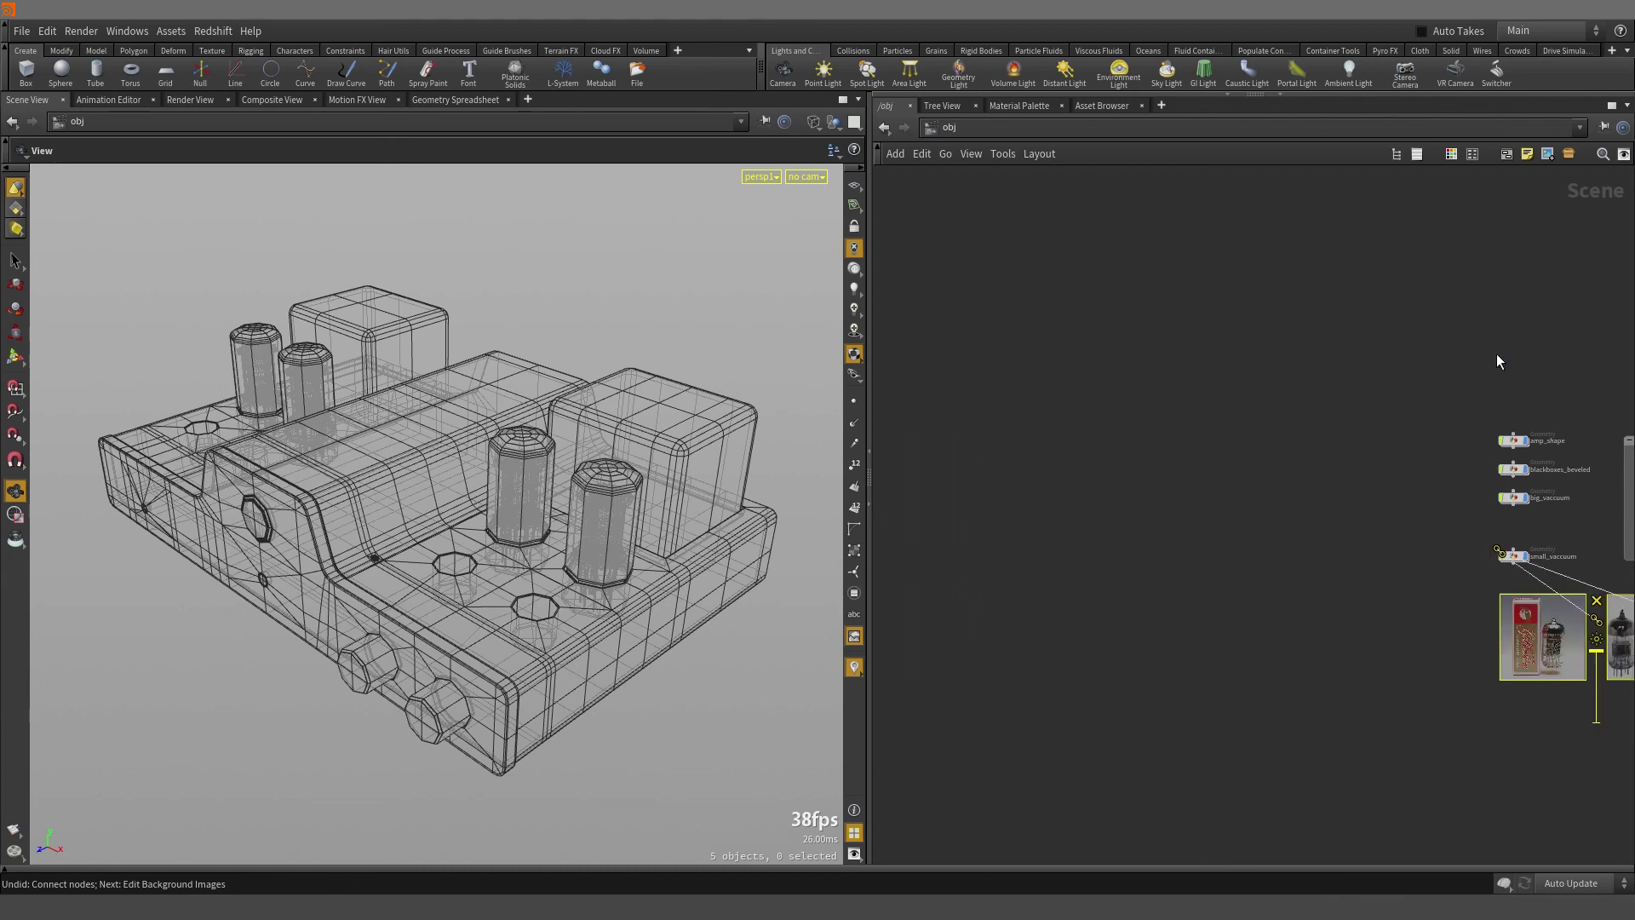
middle_click_drag(1356, 470, 976, 444)
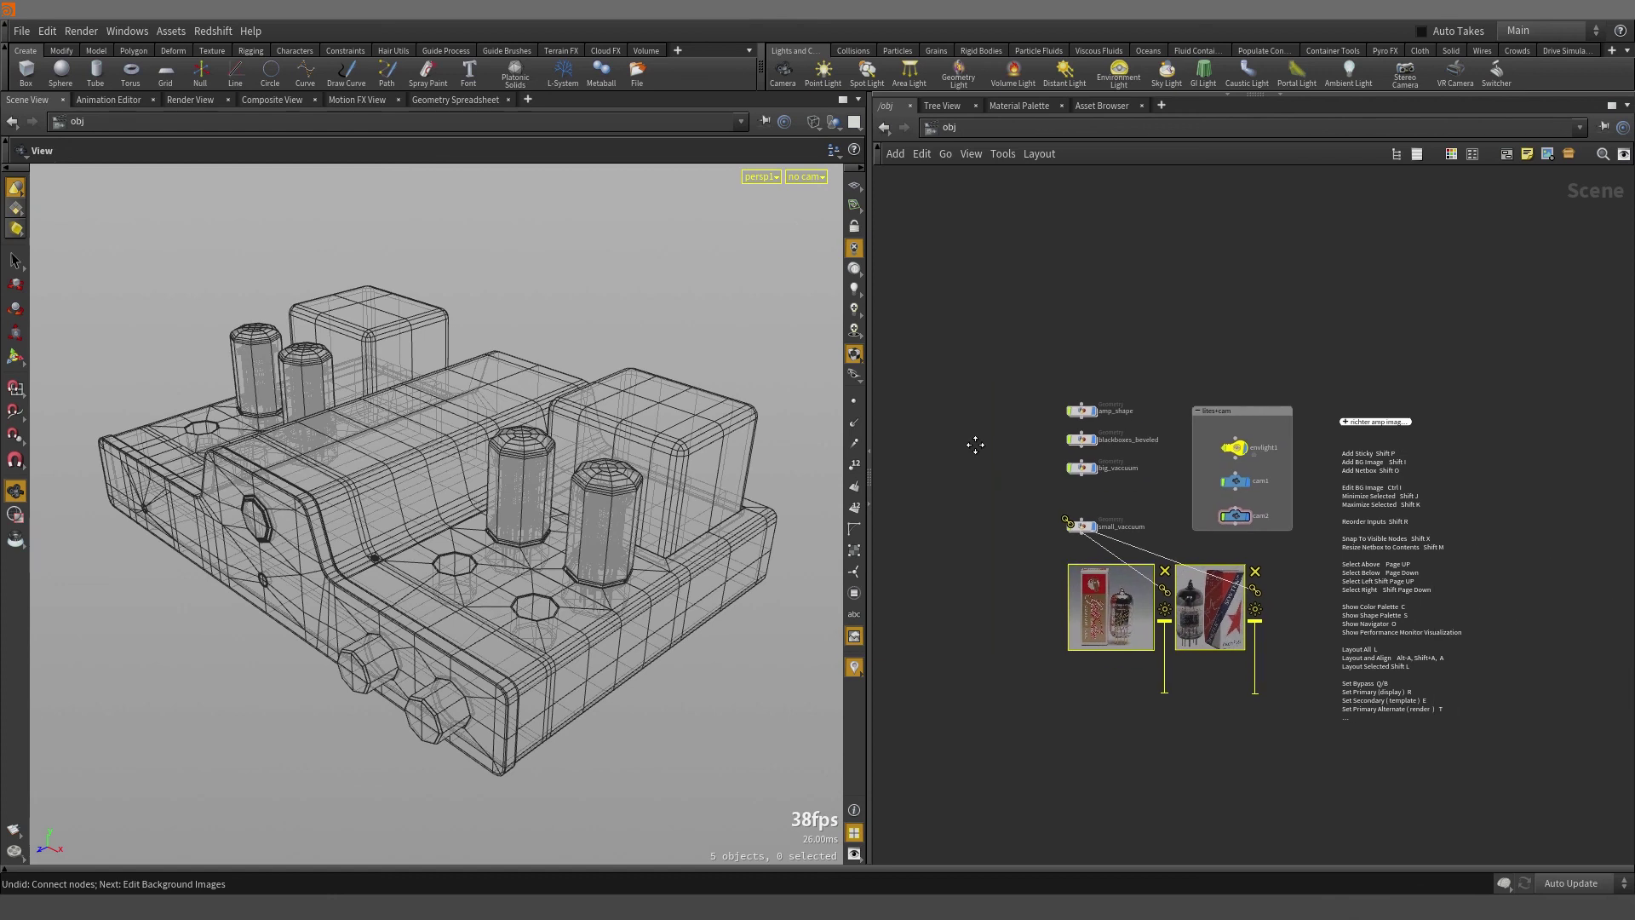
key("ctrl+i")
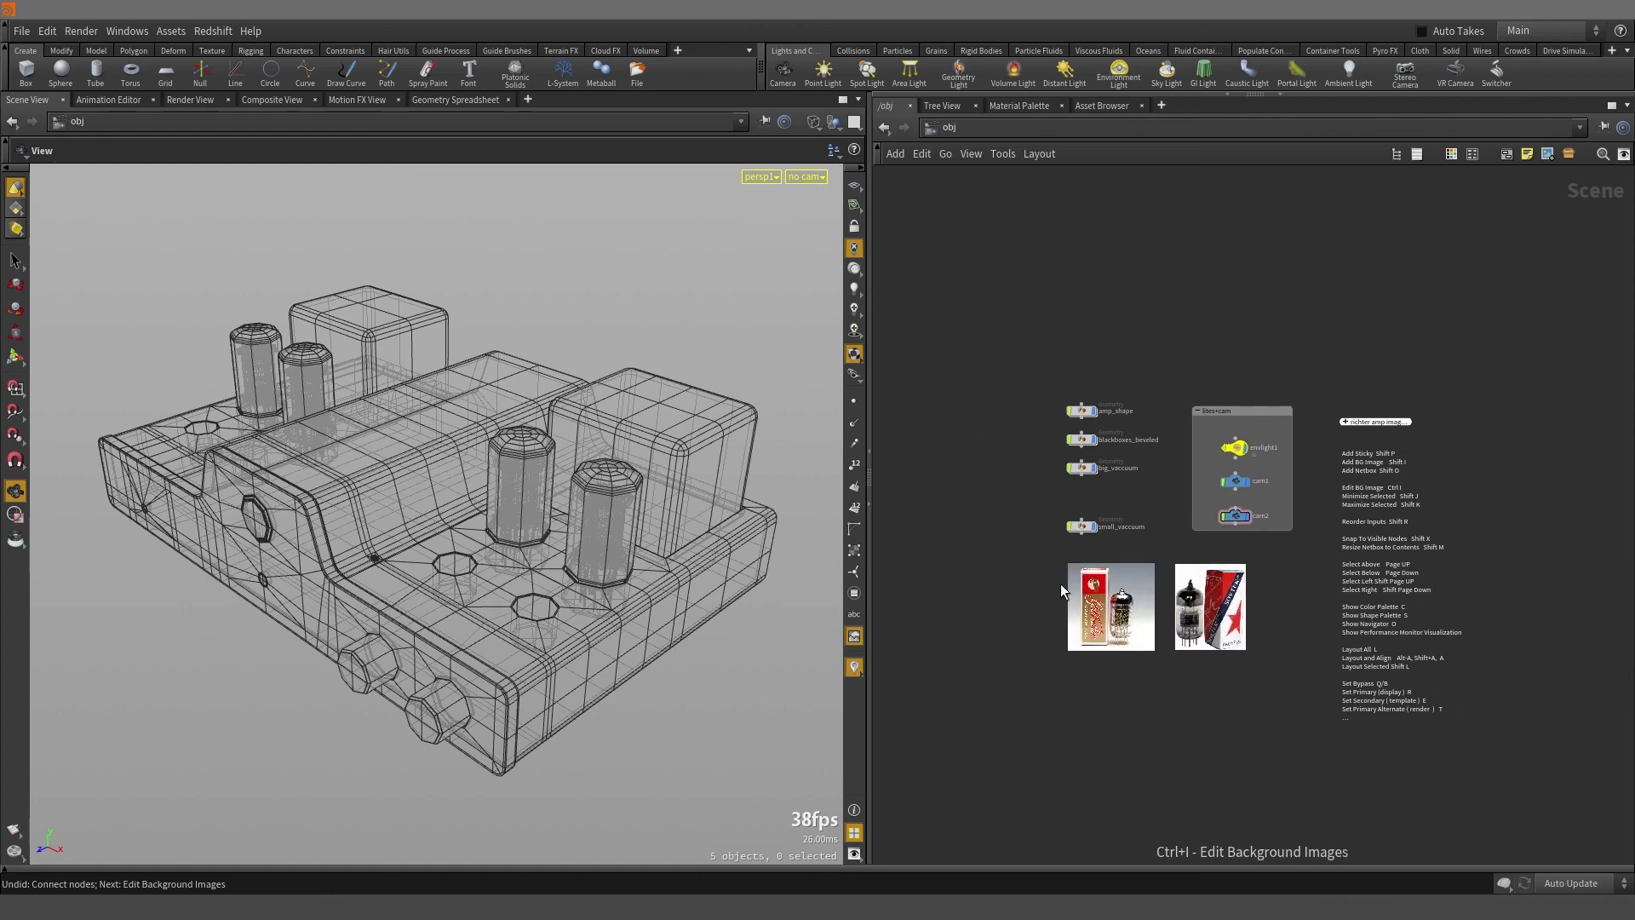
scroll(1050, 605, "up", 2)
middle_click_drag(1056, 544, 947, 609)
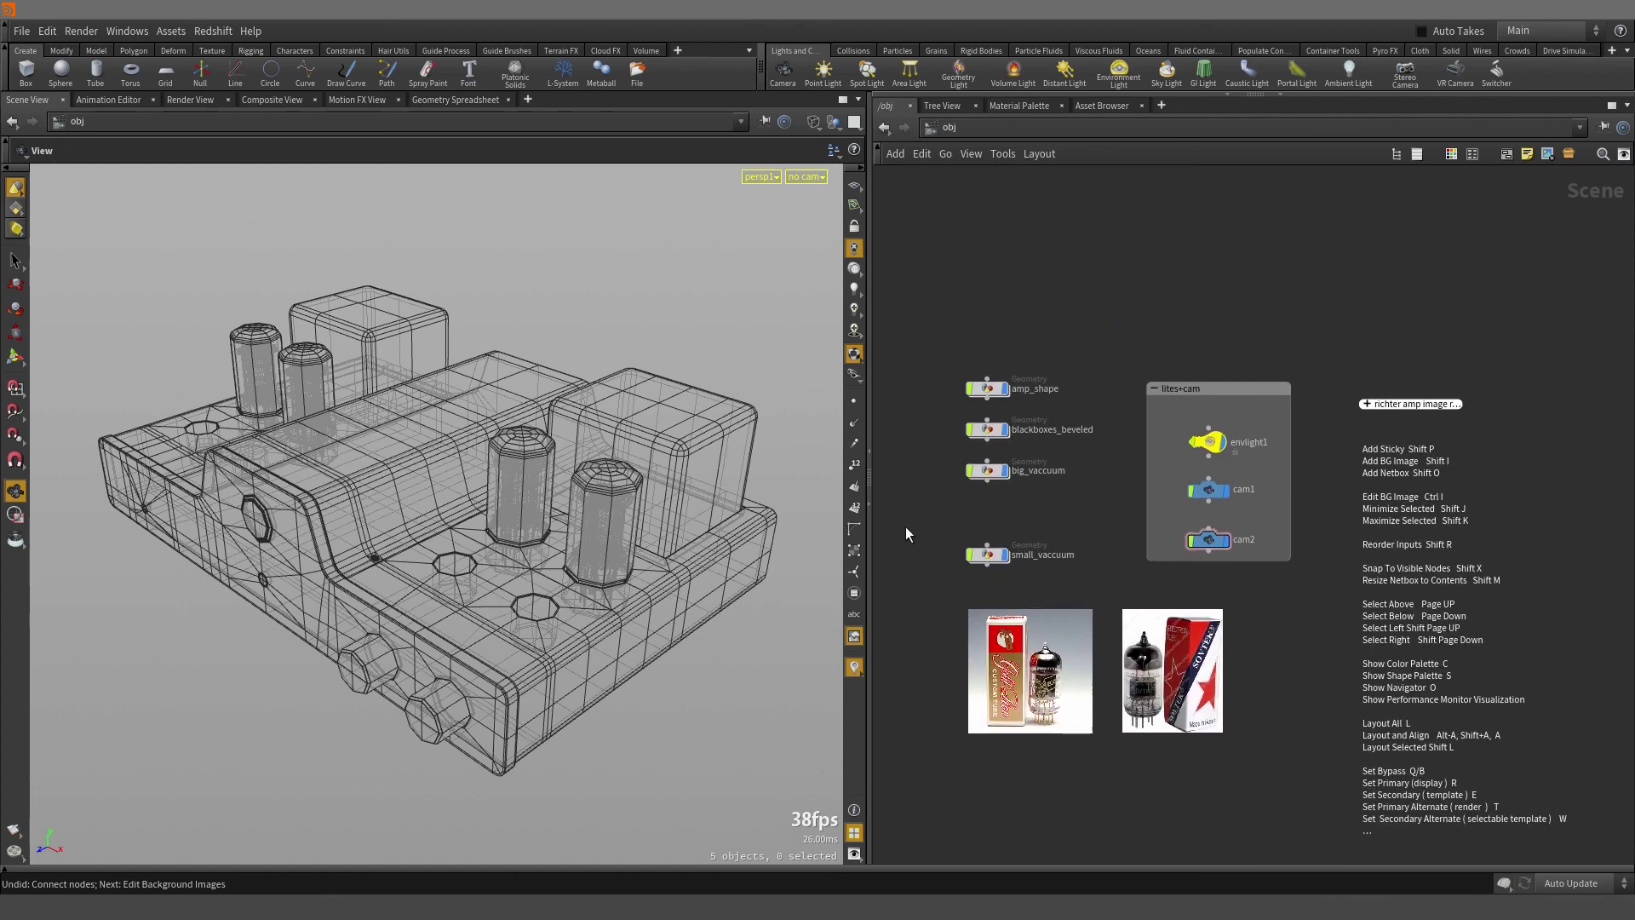